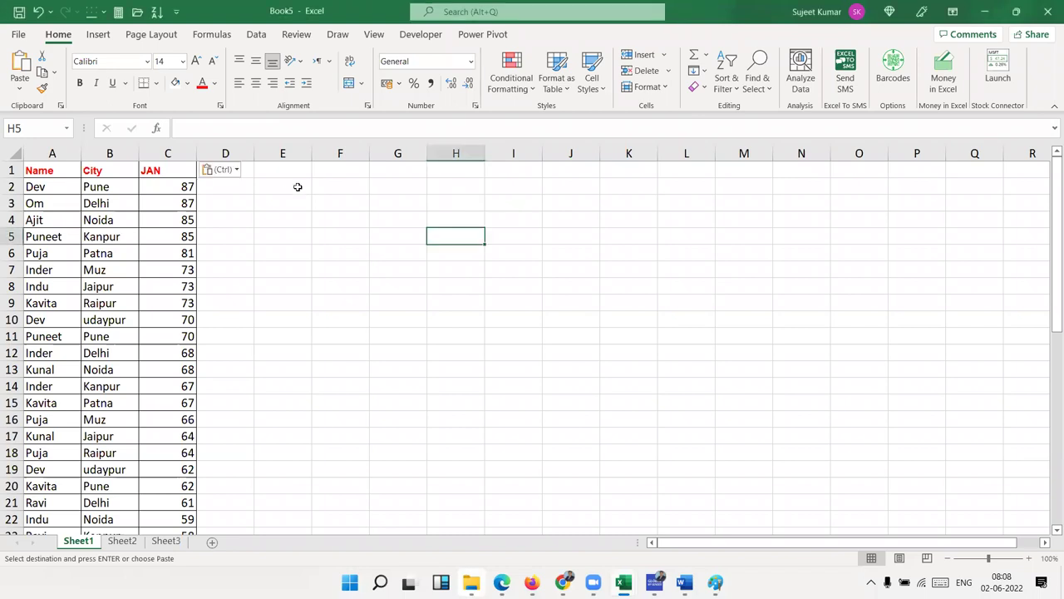
- Enter a SUM of column C in F2 as a demo total
{"action": "left_click", "coordinate": [324, 183]}
{"action": "type", "text": "=sum"}
{"action": "key", "text": "Tab"}
{"action": "left_click", "coordinate": [168, 153]}
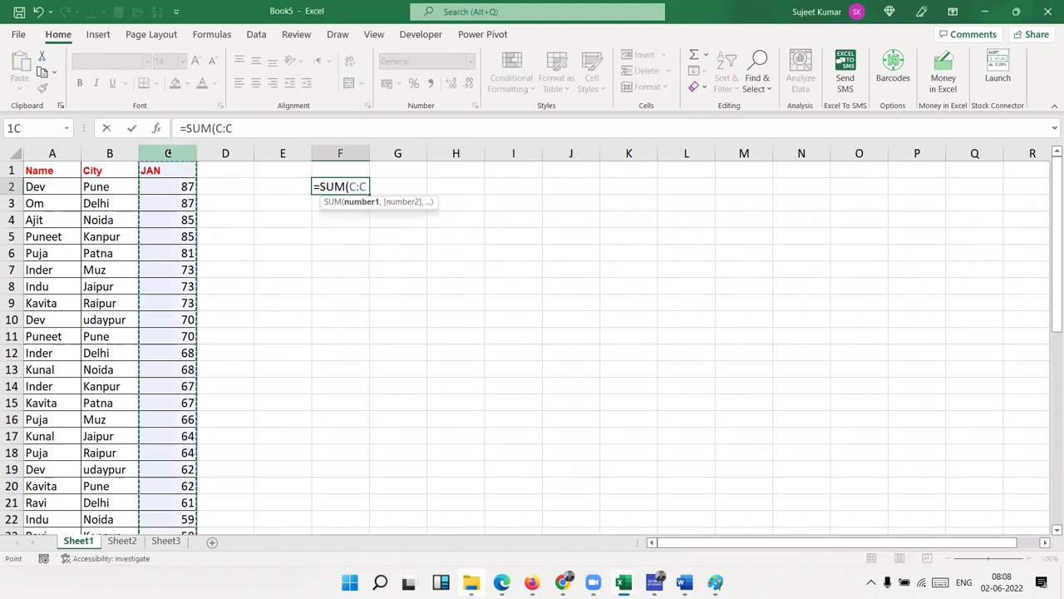
{"action": "key", "text": "Return"}
- Enter =MAX of column C in G2, showing 87
{"action": "key", "text": "Up"}
{"action": "key", "text": "Right"}
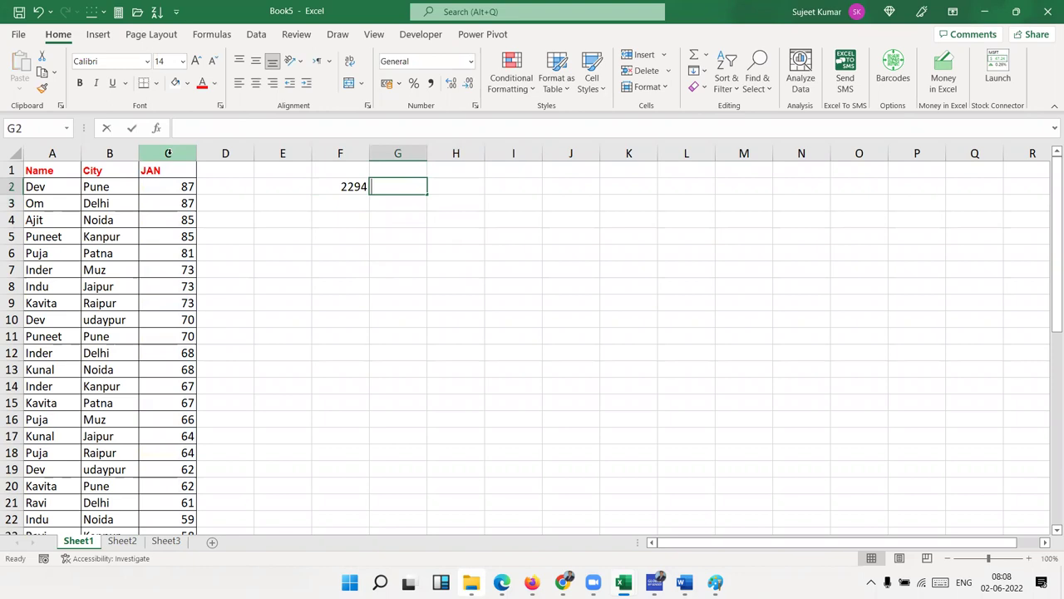
{"action": "type", "text": "=n"}
{"action": "key", "text": "BackSpace"}
{"action": "type", "text": "len"}
{"action": "key", "text": "BackSpace"}
{"action": "key", "text": "BackSpace"}
{"action": "key", "text": "BackSpace"}
{"action": "type", "text": "max"}
{"action": "key", "text": "Tab"}
{"action": "left_click", "coordinate": [168, 153]}
{"action": "key", "text": "Return"}
- Enter =MIN of column C in H2, showing 13
{"action": "left_click", "coordinate": [447, 179]}
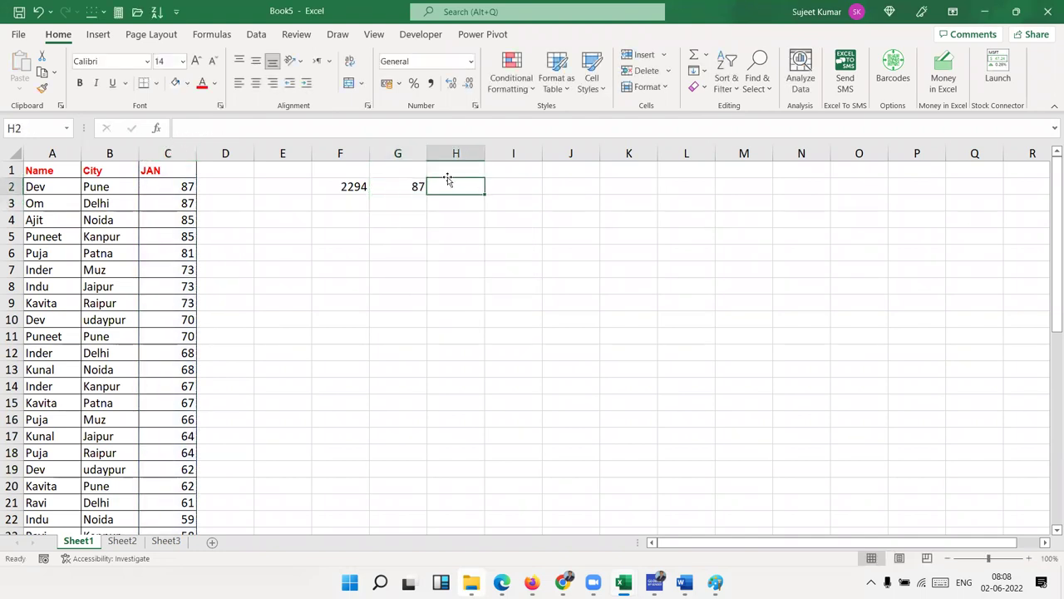
{"action": "type", "text": "=min"}
{"action": "key", "text": "Tab"}
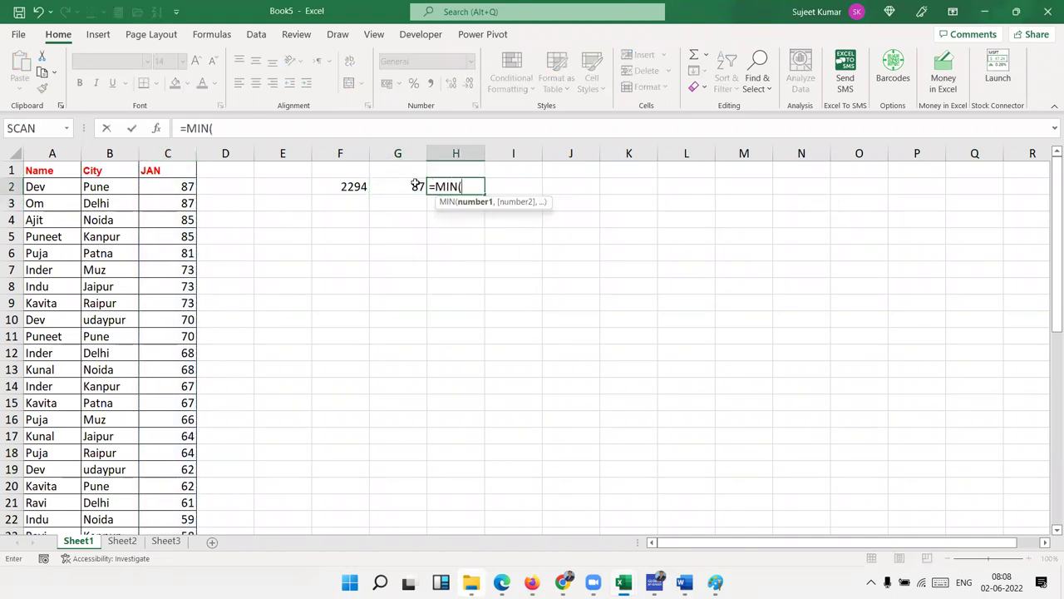
{"action": "left_click", "coordinate": [165, 148]}
{"action": "key", "text": "Return"}
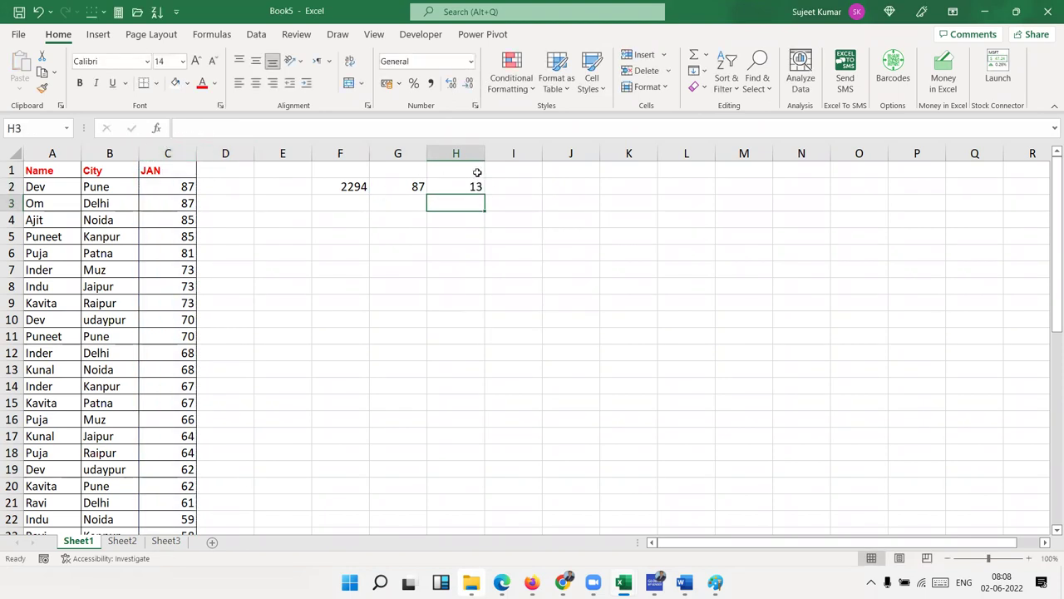
- Abandon the AVERAGE formula in I2 and clear the demo results in F2:H3
{"action": "left_click", "coordinate": [492, 180]}
{"action": "type", "text": "="}
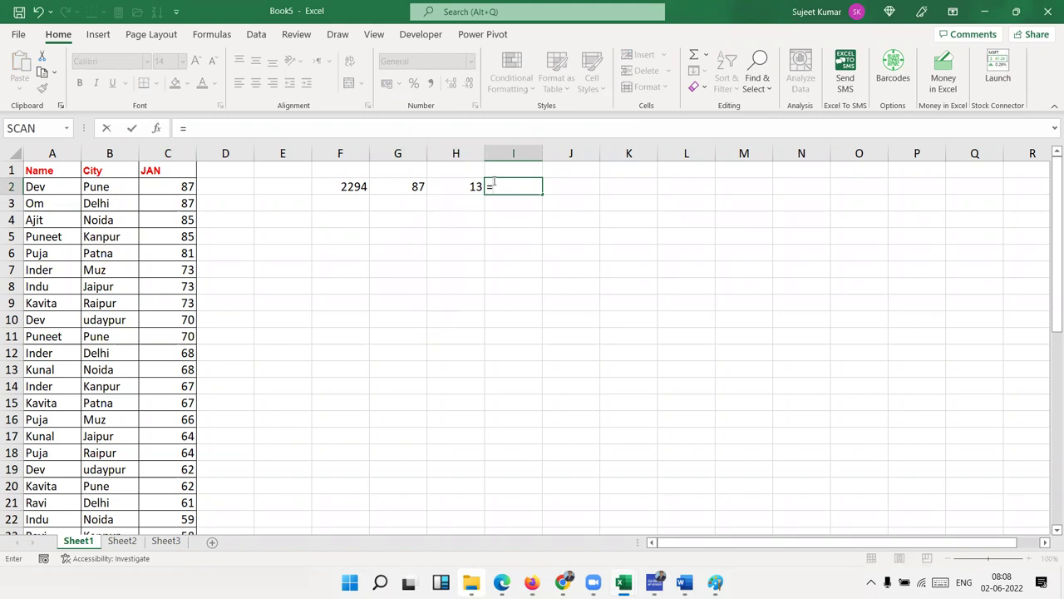
{"action": "type", "text": "av"}
{"action": "key", "text": "Down"}
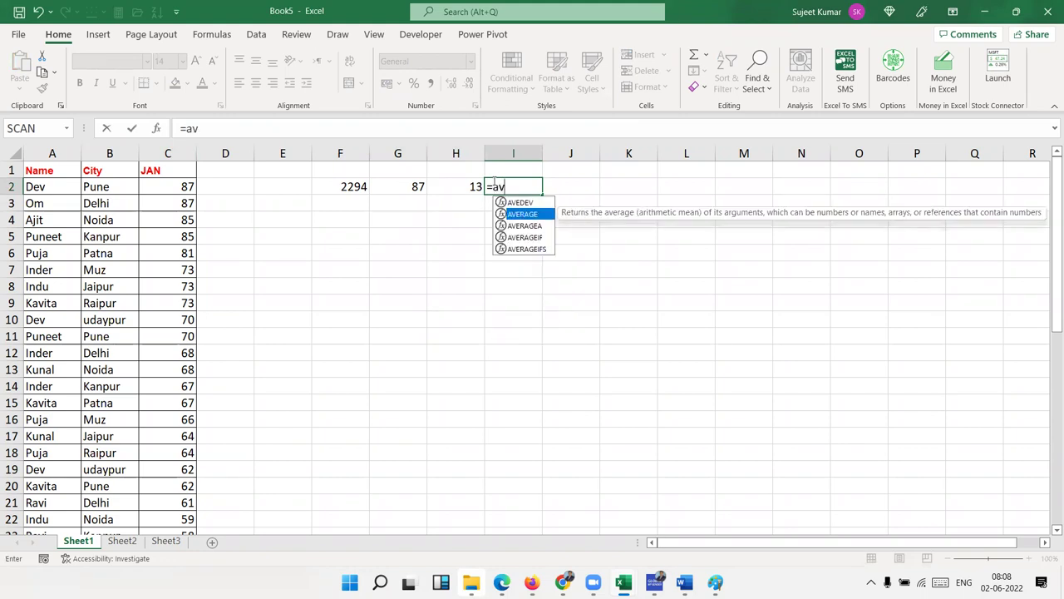
{"action": "key", "text": "Tab"}
{"action": "key", "text": "Escape"}
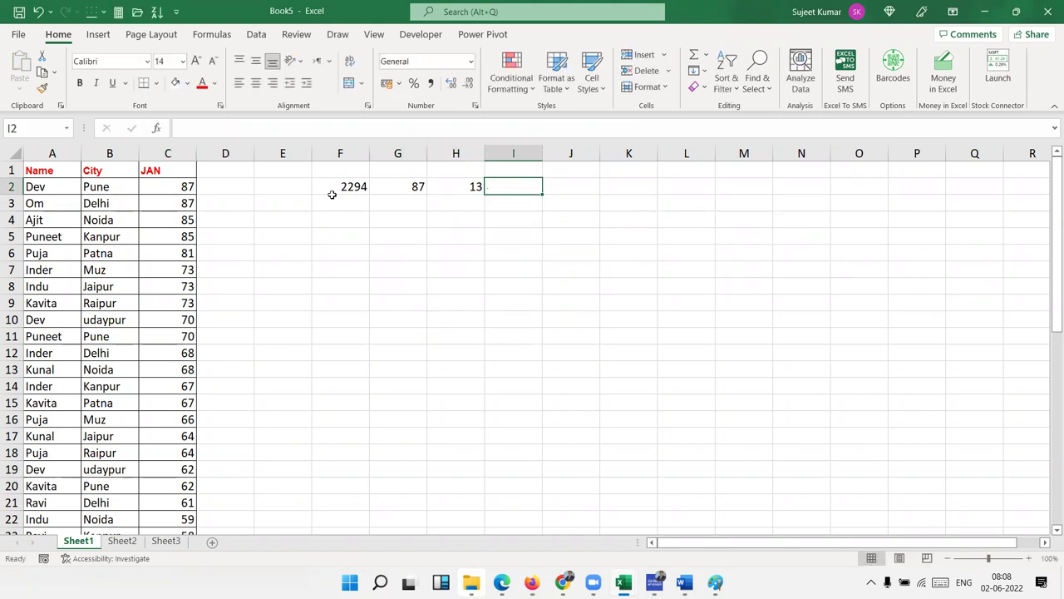
{"action": "left_click_drag", "start_coordinate": [329, 187], "coordinate": [560, 202]}
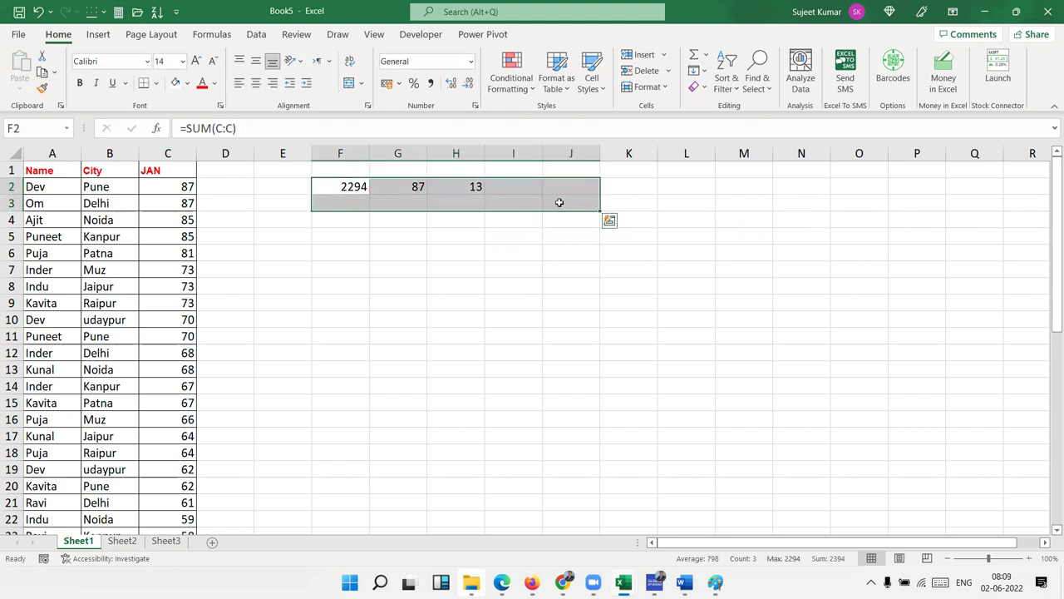
{"action": "key", "text": "Delete"}
- Enter Puja in G5 and the JAN heading in H4
{"action": "key", "text": "Down"}
{"action": "key", "text": "Down"}
{"action": "key", "text": "Down"}
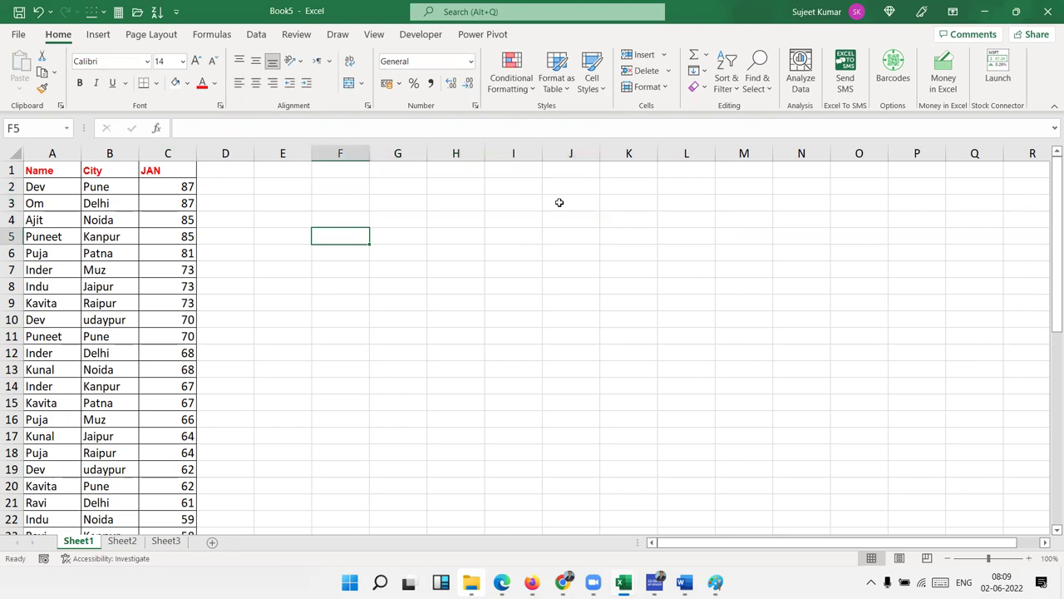
{"action": "key", "text": "Right"}
{"action": "type", "text": "Puja"}
{"action": "key", "text": "Right"}
{"action": "key", "text": "Up"}
{"action": "type", "text": "JAN"}
{"action": "key", "text": "Return"}
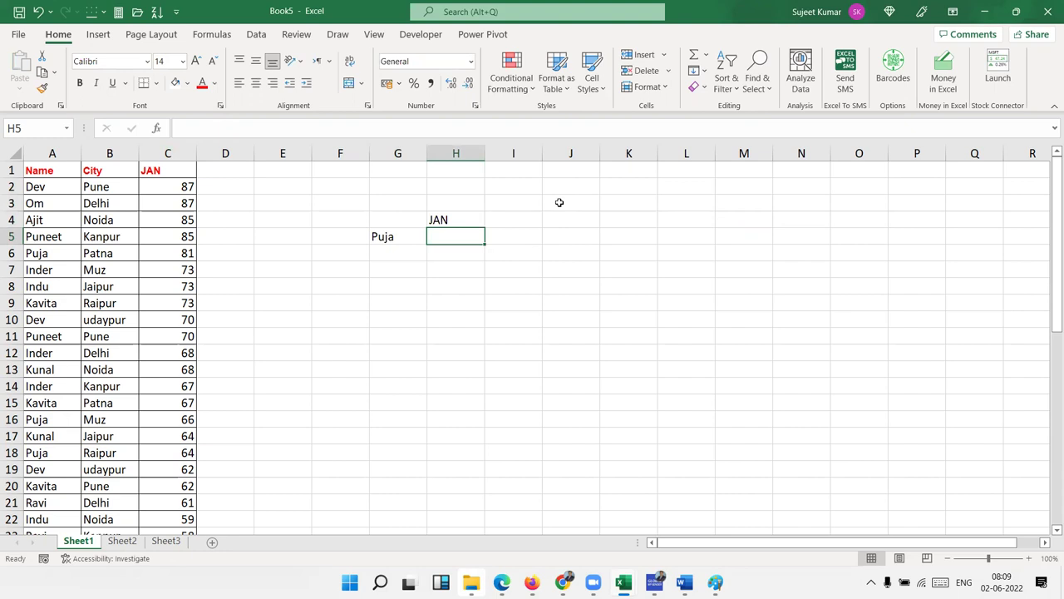
- Try a plain SUM of column C in H5 (2294), then clear it
{"action": "type", "text": "=sum"}
{"action": "key", "text": "Tab"}
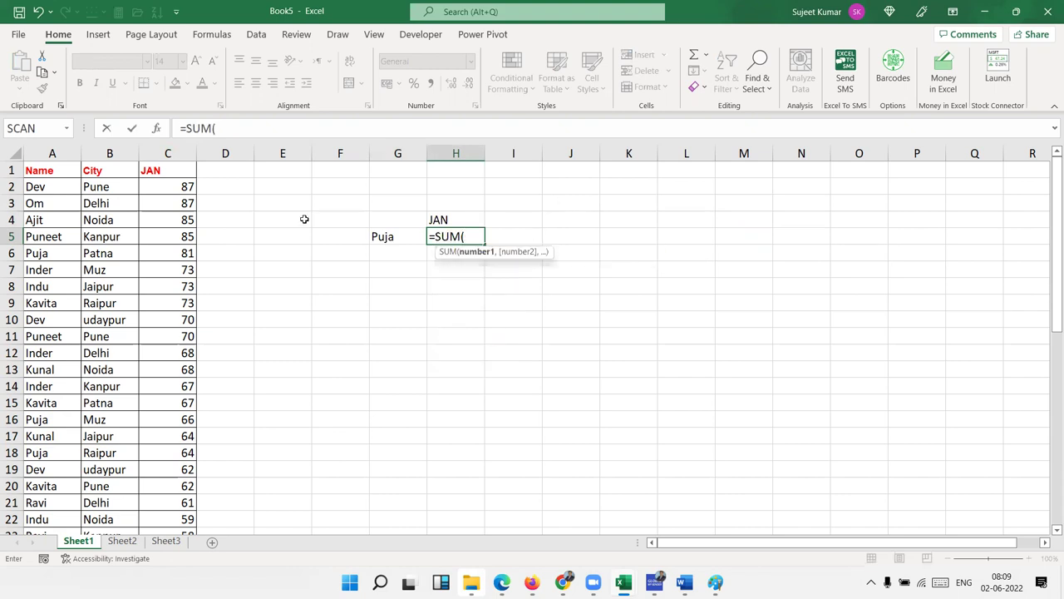
{"action": "left_click", "coordinate": [150, 154]}
{"action": "key", "text": "Return"}
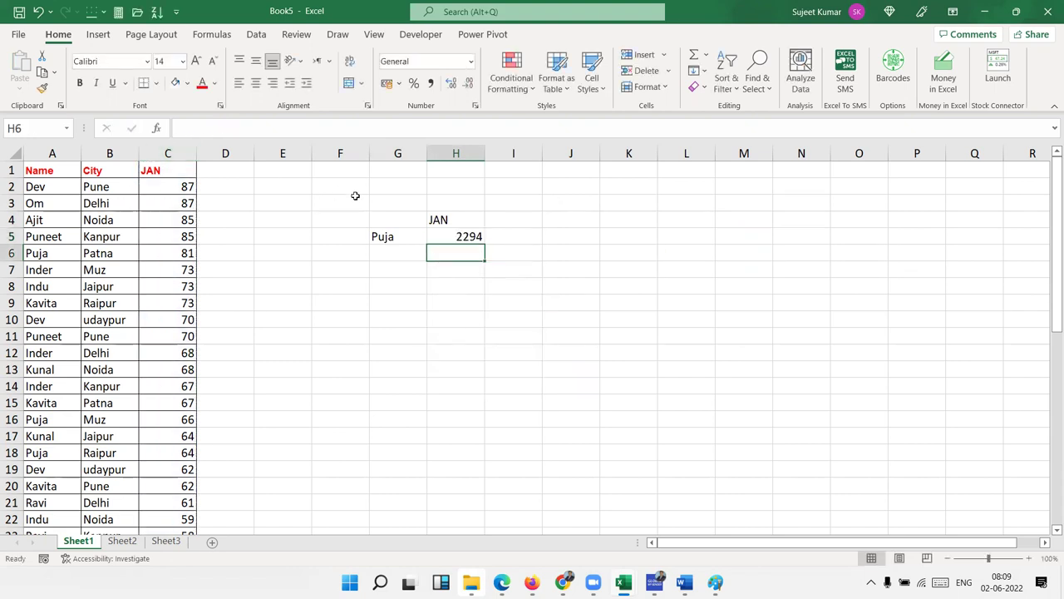
{"action": "left_click", "coordinate": [479, 234]}
{"action": "key", "text": "Delete"}
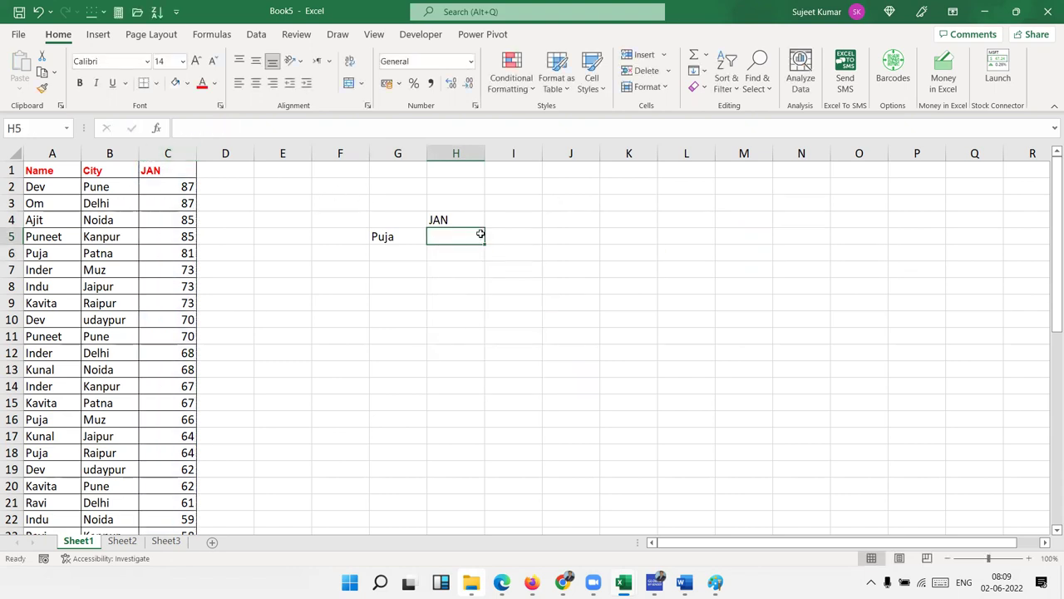
- Enter =SUMIF(A:A,G5,C:C) in H5 so Puja's JAN total shows 261
{"action": "type", "text": "=sum"}
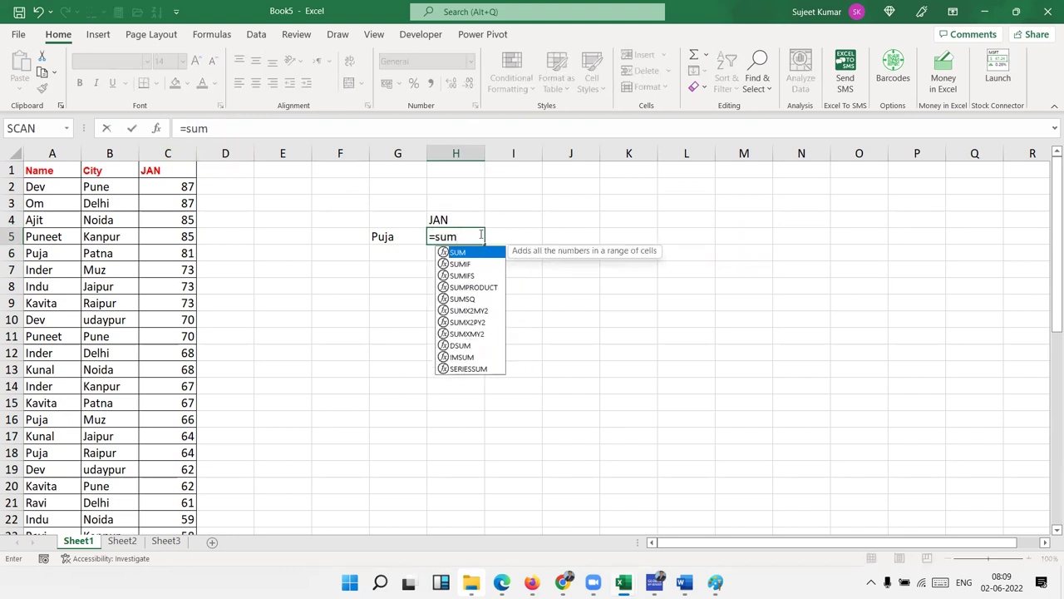
{"action": "key", "text": "Down"}
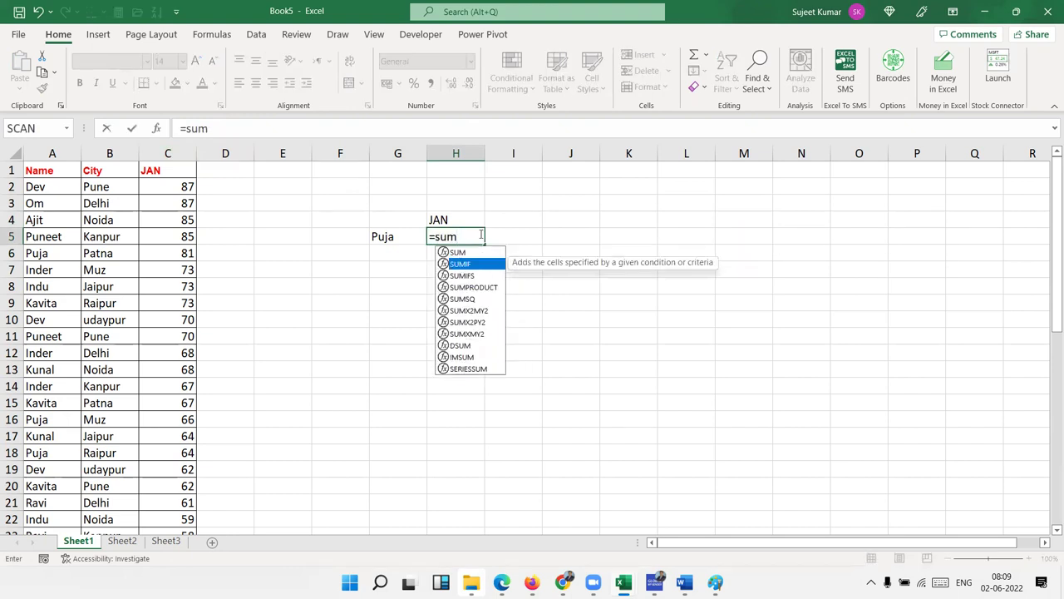
{"action": "key", "text": "Tab"}
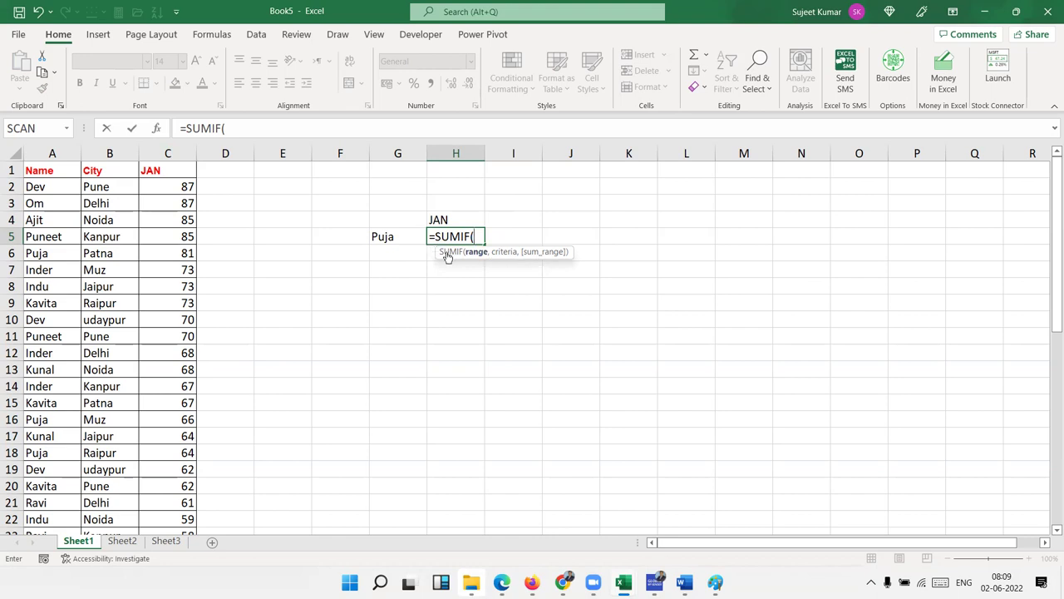
{"action": "left_click", "coordinate": [43, 157]}
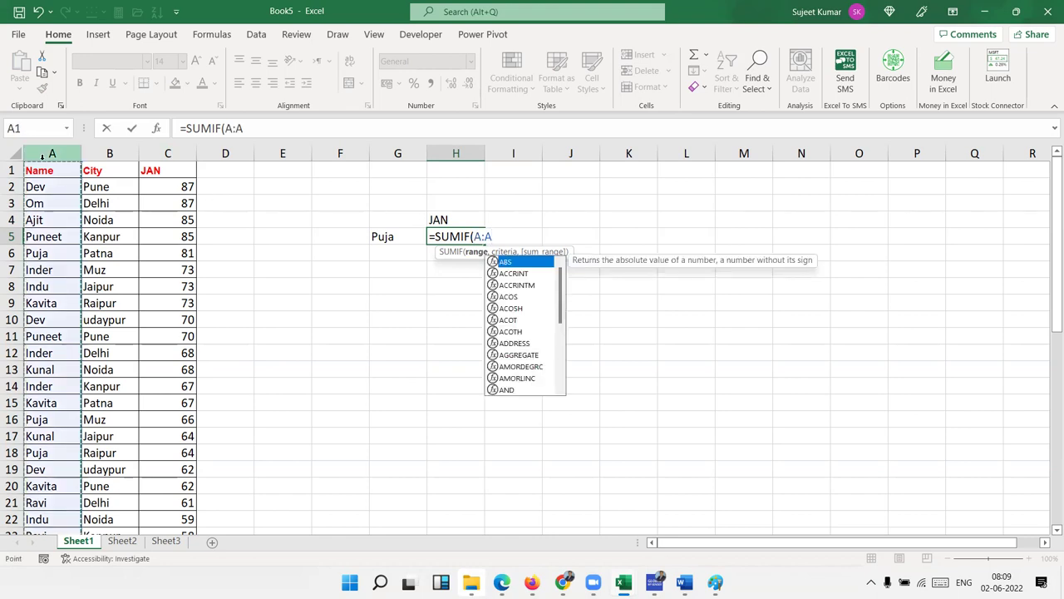
{"action": "type", "text": ","}
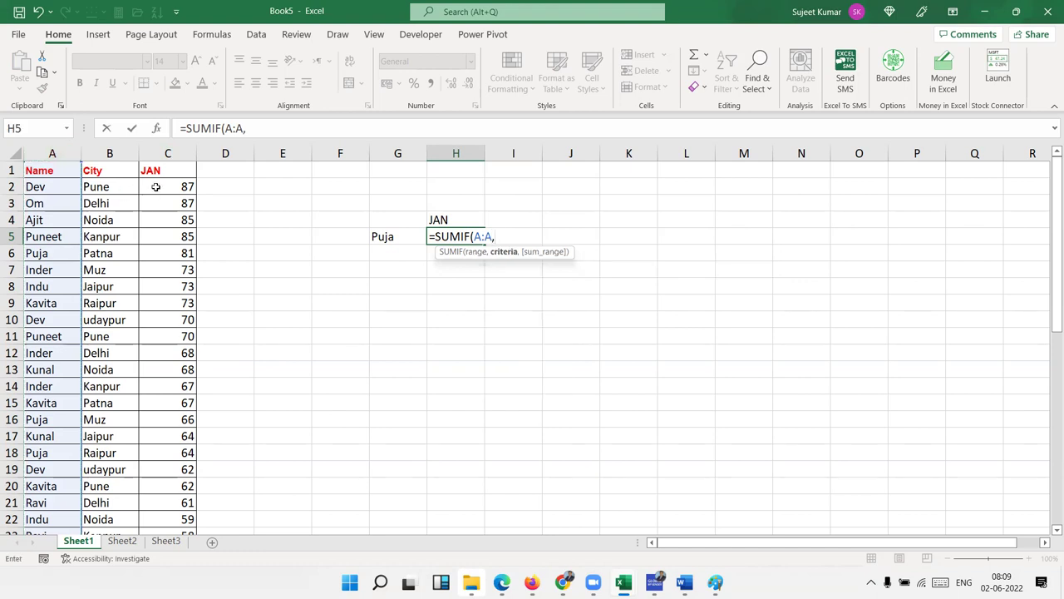
{"action": "left_click", "coordinate": [377, 238]}
{"action": "type", "text": ","}
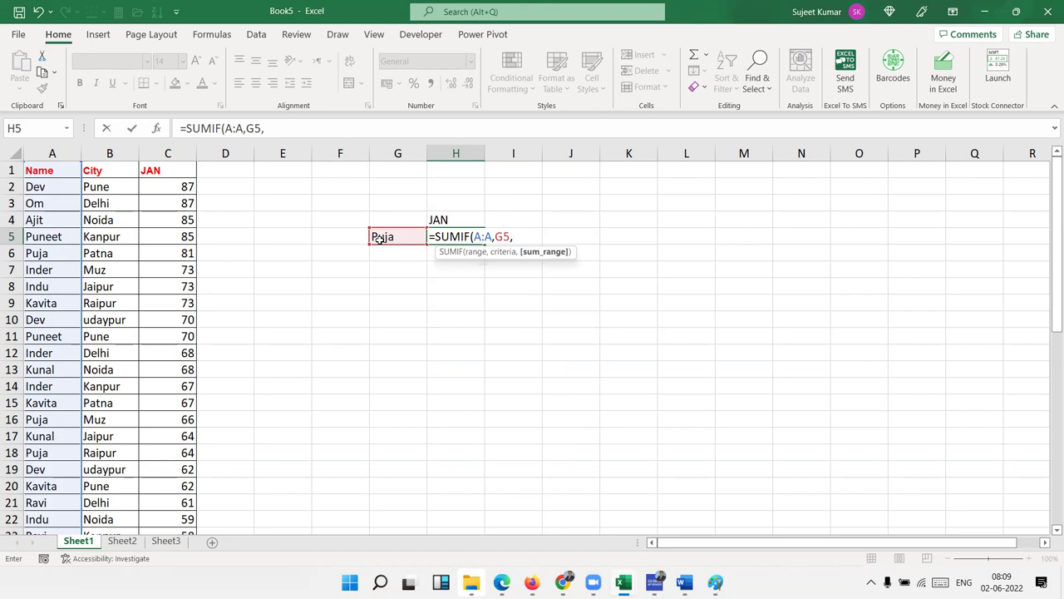
{"action": "left_click", "coordinate": [162, 147]}
{"action": "key", "text": "Return"}
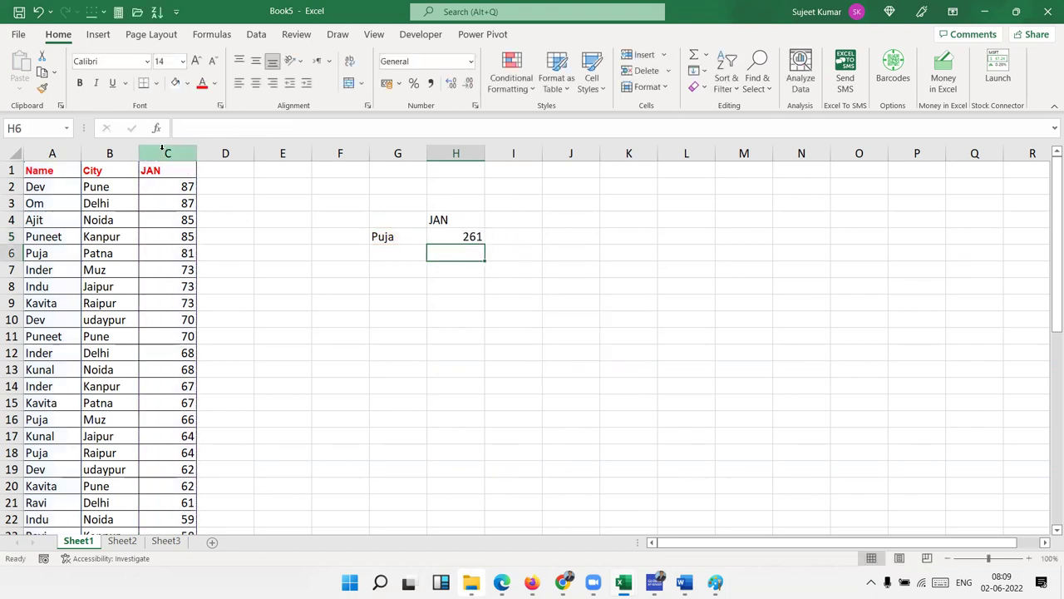
{"action": "left_click", "coordinate": [471, 237]}
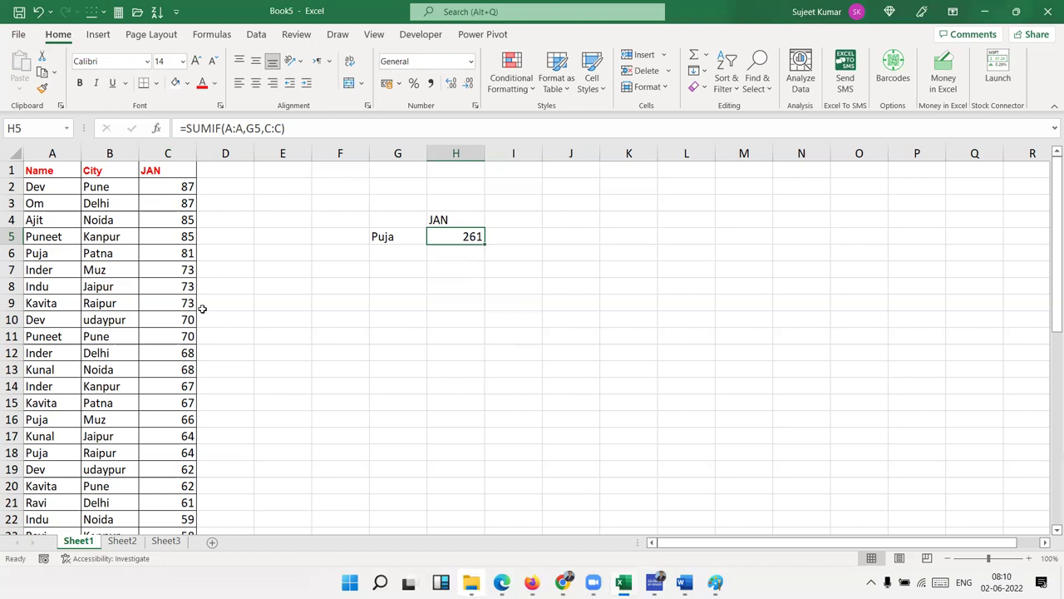
- Enter Dev in G6 and =SUMIF(A:A,G6,C:C) in H6, returning 219
{"action": "left_click", "coordinate": [404, 252]}
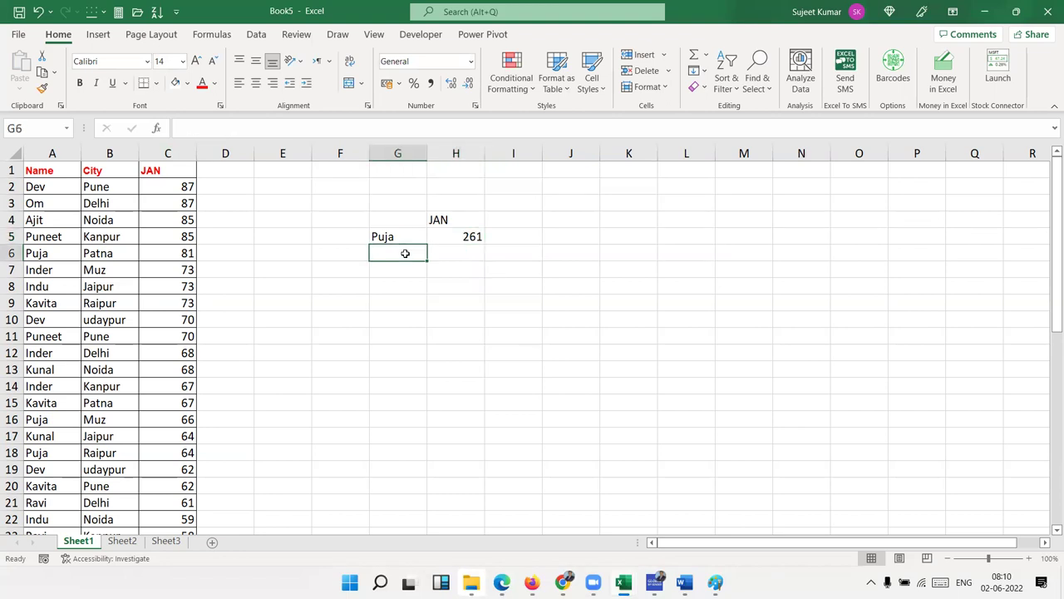
{"action": "type", "text": "DEv"}
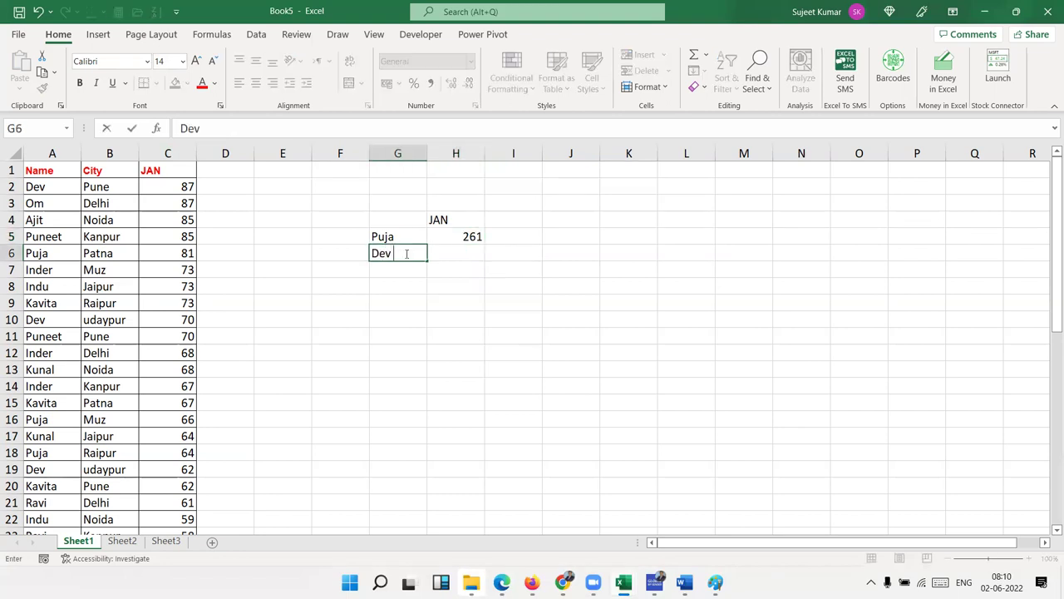
{"action": "key", "text": "Tab"}
{"action": "type", "text": "="}
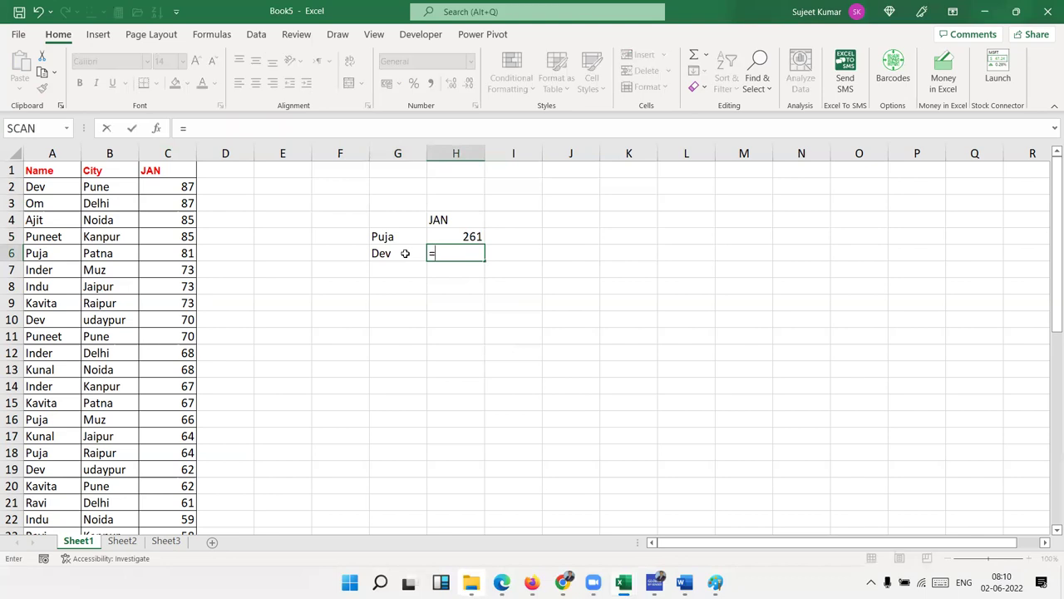
{"action": "type", "text": "sum"}
{"action": "key", "text": "Down"}
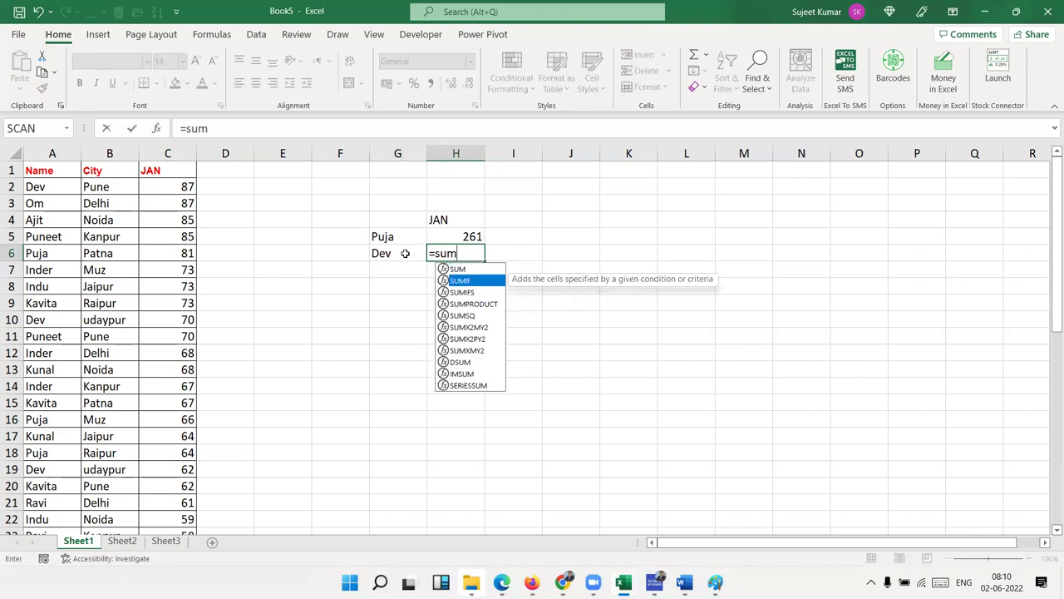
{"action": "key", "text": "Tab"}
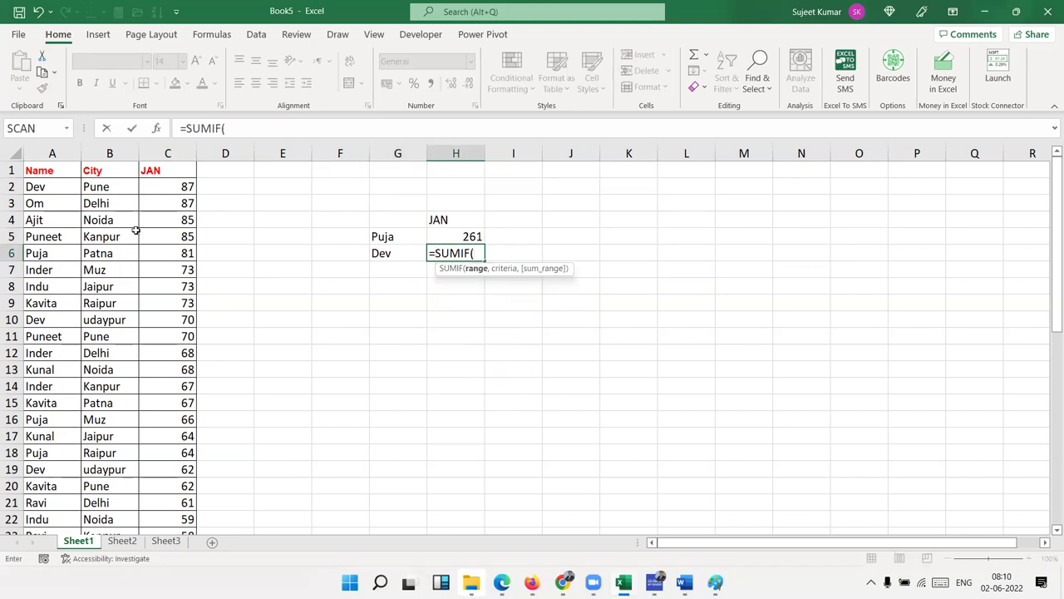
{"action": "left_click", "coordinate": [40, 154]}
{"action": "type", "text": ","}
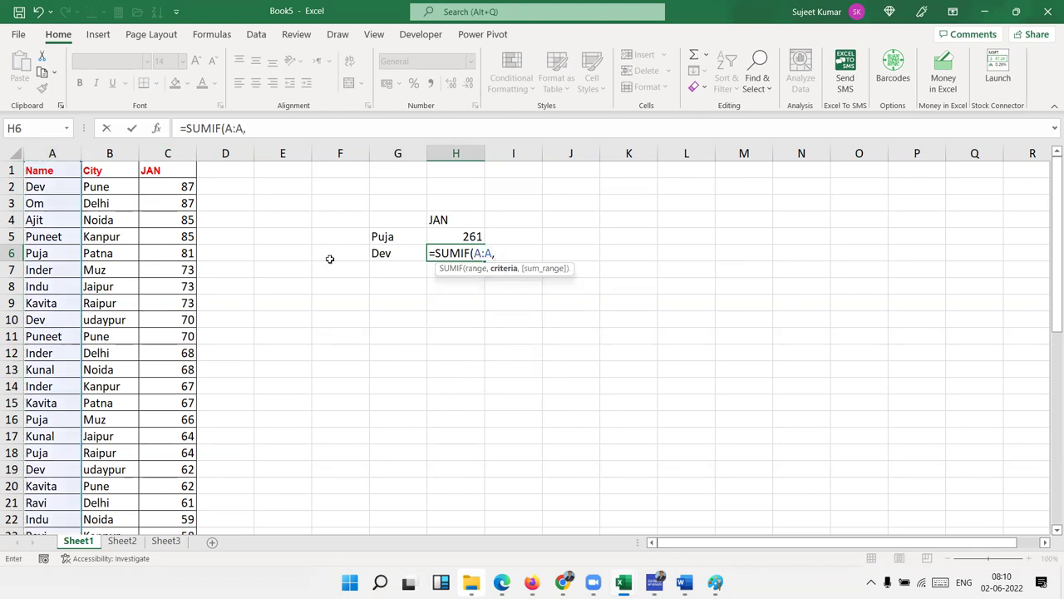
{"action": "left_click", "coordinate": [401, 253]}
{"action": "type", "text": ","}
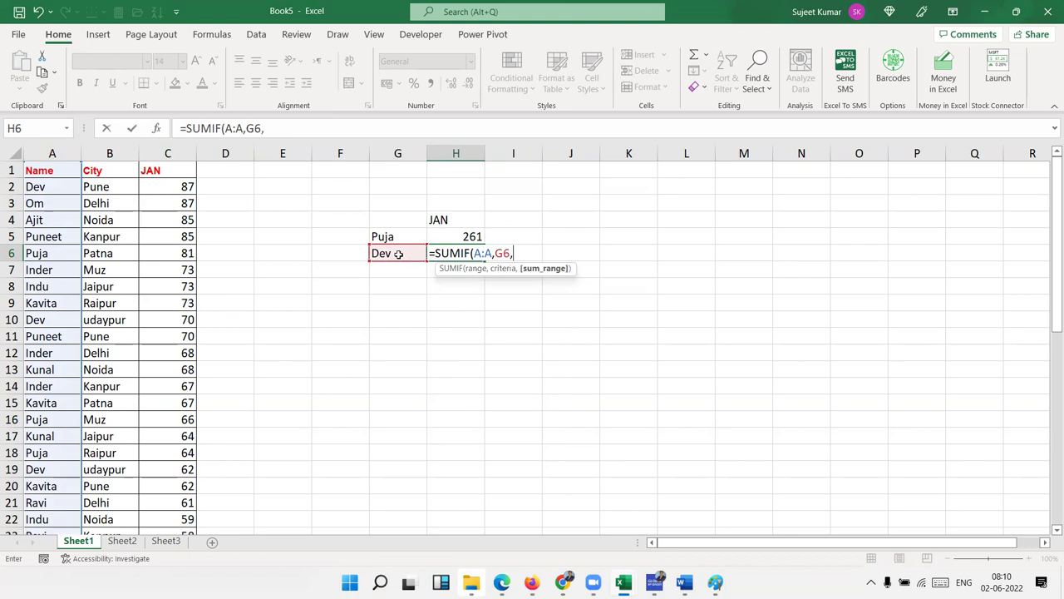
{"action": "left_click", "coordinate": [175, 153]}
{"action": "key", "text": "Return"}
- Review Dev's SUMIF formula in H6, then move to G8 for a new criterion
{"action": "key", "text": "Up"}
{"action": "key", "text": "Right"}
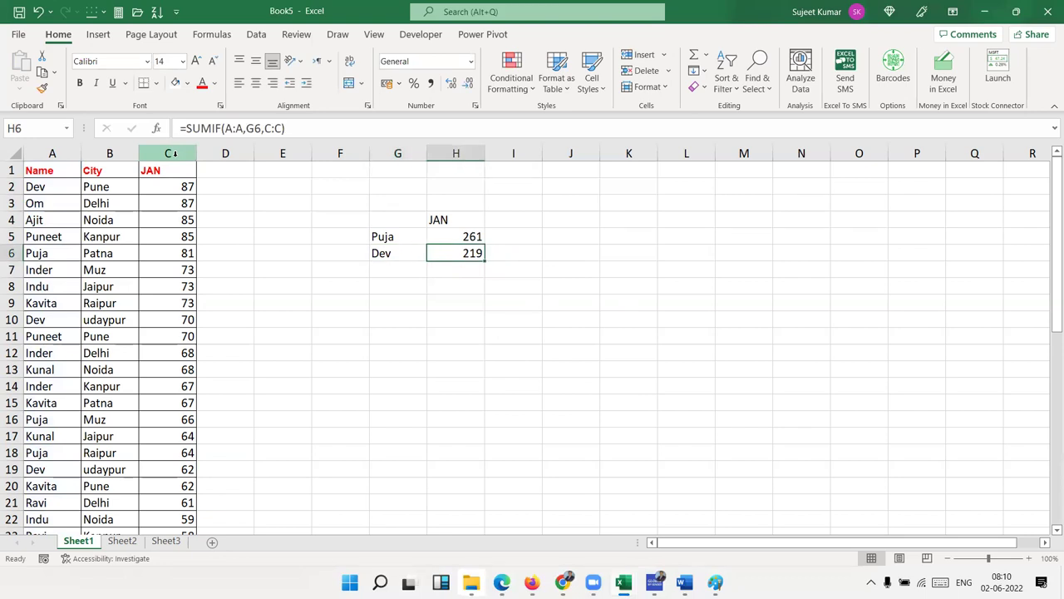
{"action": "key", "text": "Down"}
{"action": "key", "text": "Down"}
{"action": "key", "text": "Left"}
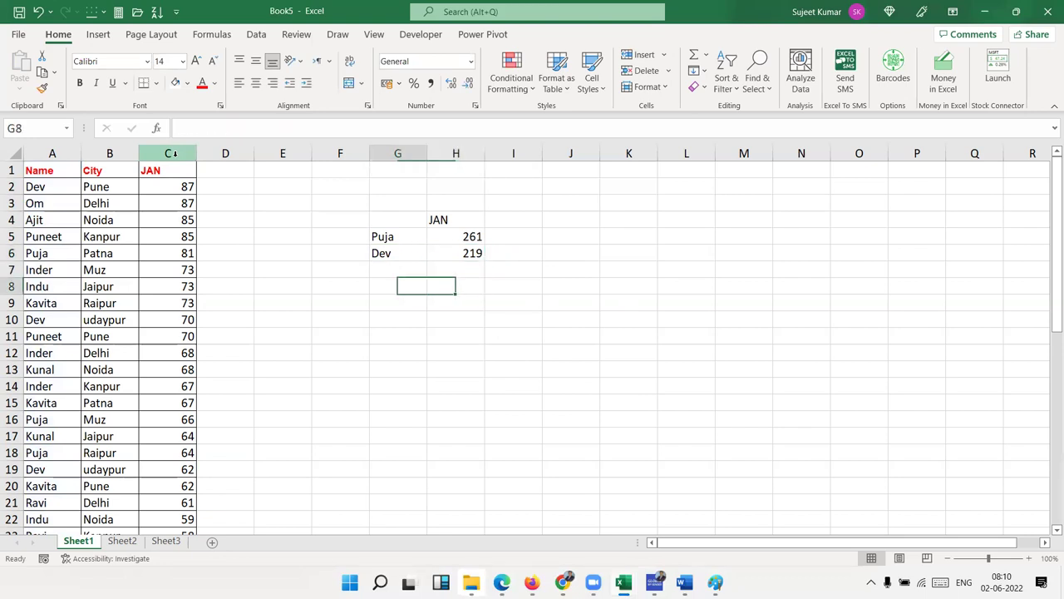
- Enter >50 in G8 and =SUMIF(C:C,G8) in H8, giving 1709
{"action": "type", "text": ">50"}
{"action": "key", "text": "Tab"}
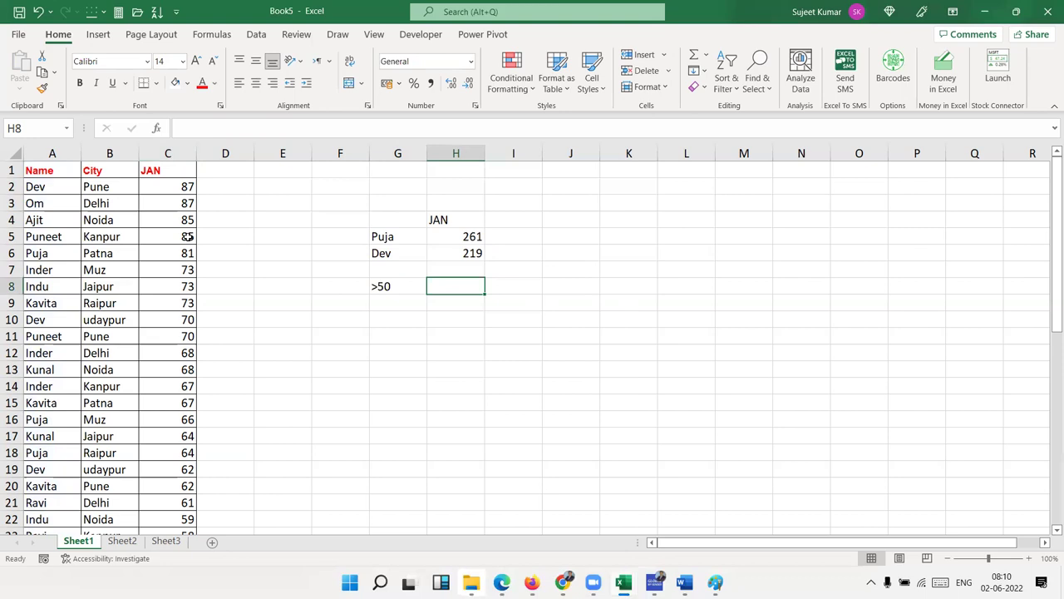
{"action": "type", "text": "=sum"}
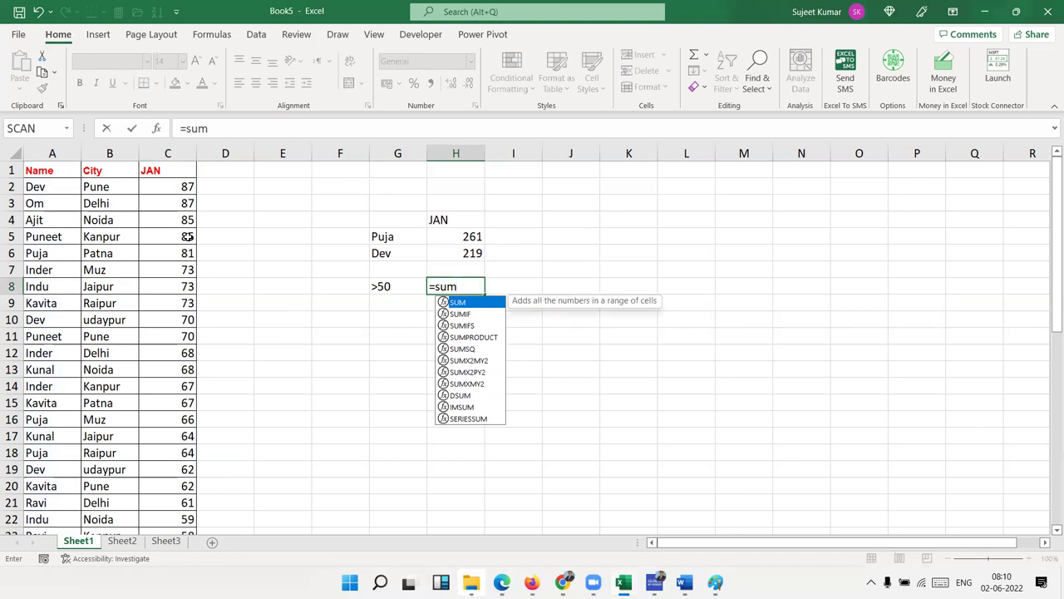
{"action": "key", "text": "Down"}
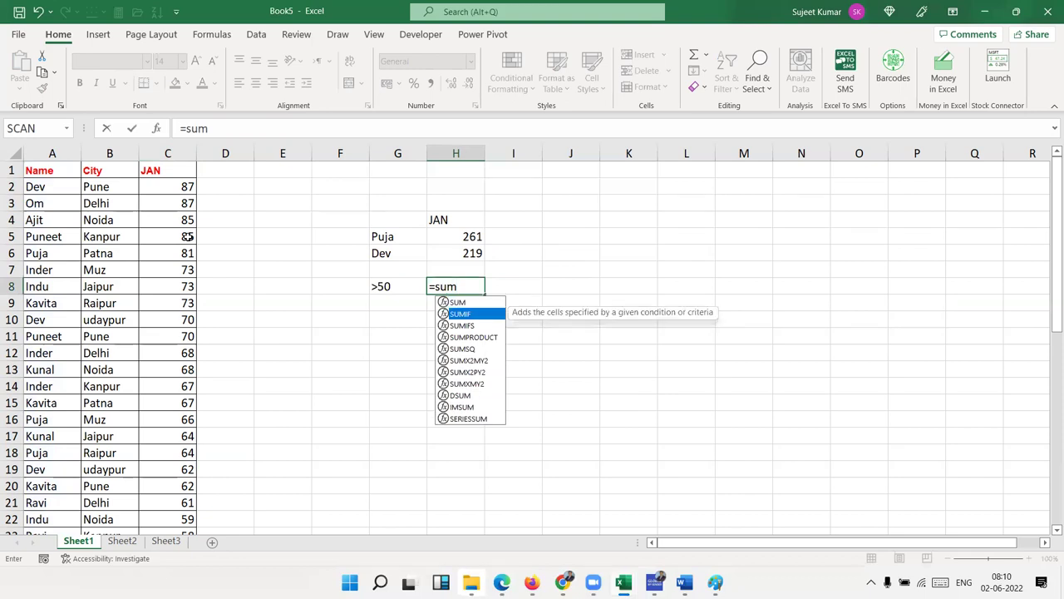
{"action": "key", "text": "Tab"}
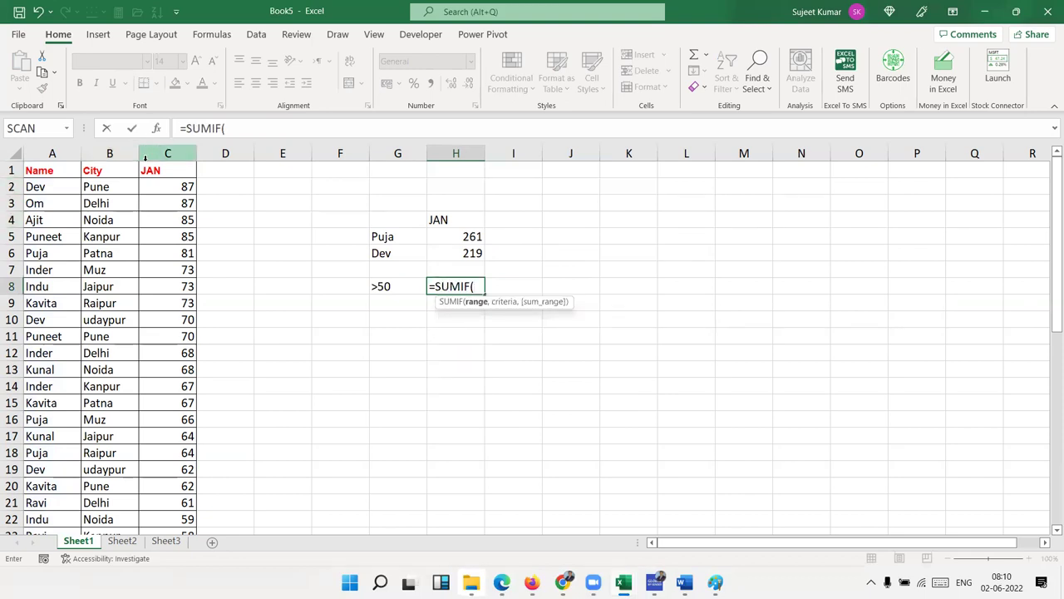
{"action": "left_click", "coordinate": [145, 158]}
{"action": "type", "text": ","}
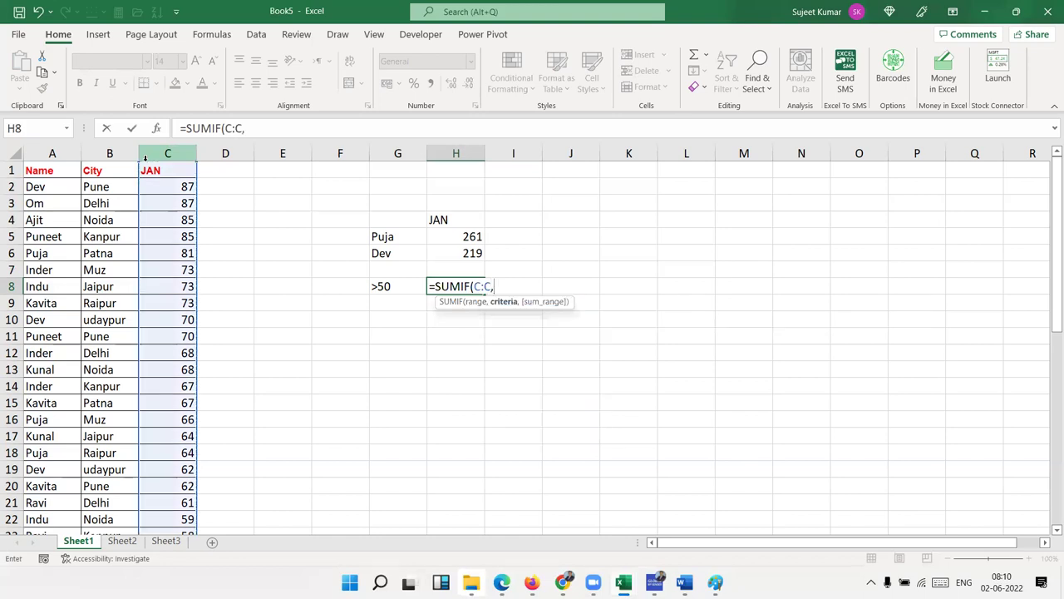
{"action": "left_click", "coordinate": [381, 287]}
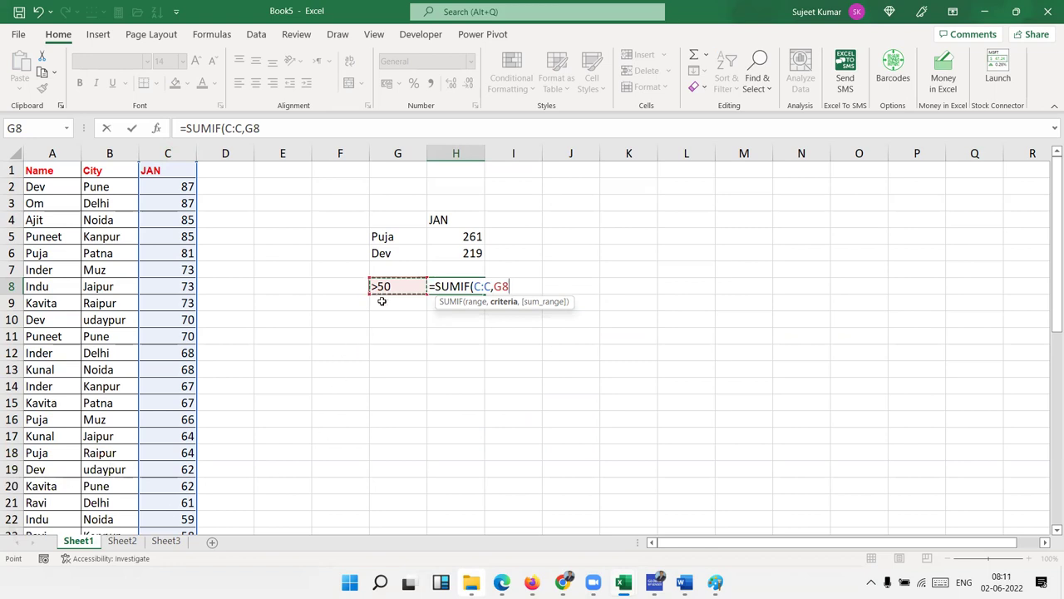
{"action": "key", "text": "Return"}
- Inspect the SUMIF formulas in H6 and H8 without changing them
{"action": "left_click", "coordinate": [481, 286]}
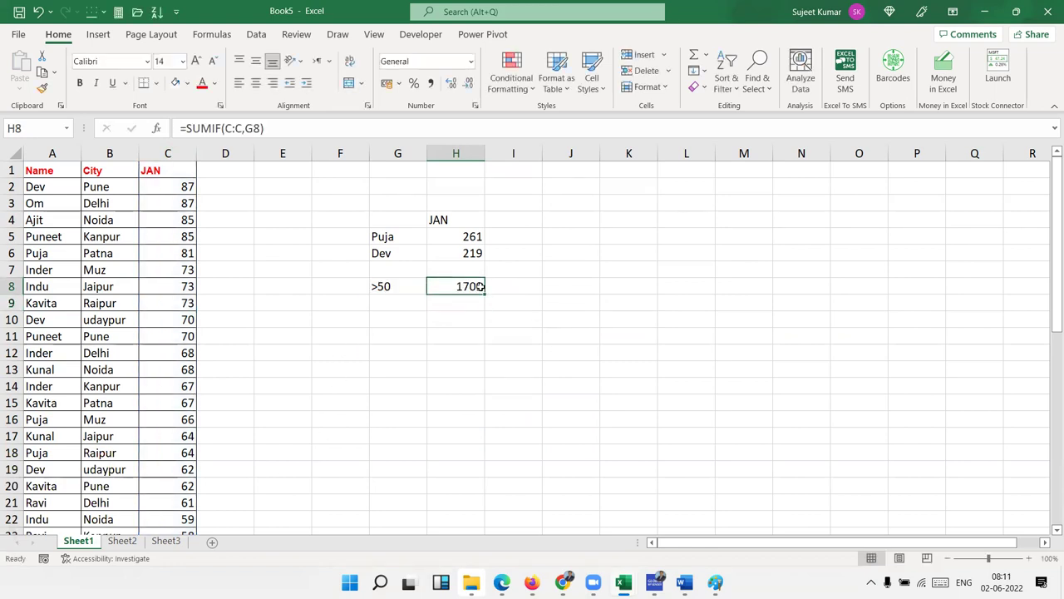
{"action": "double_click", "coordinate": [471, 253]}
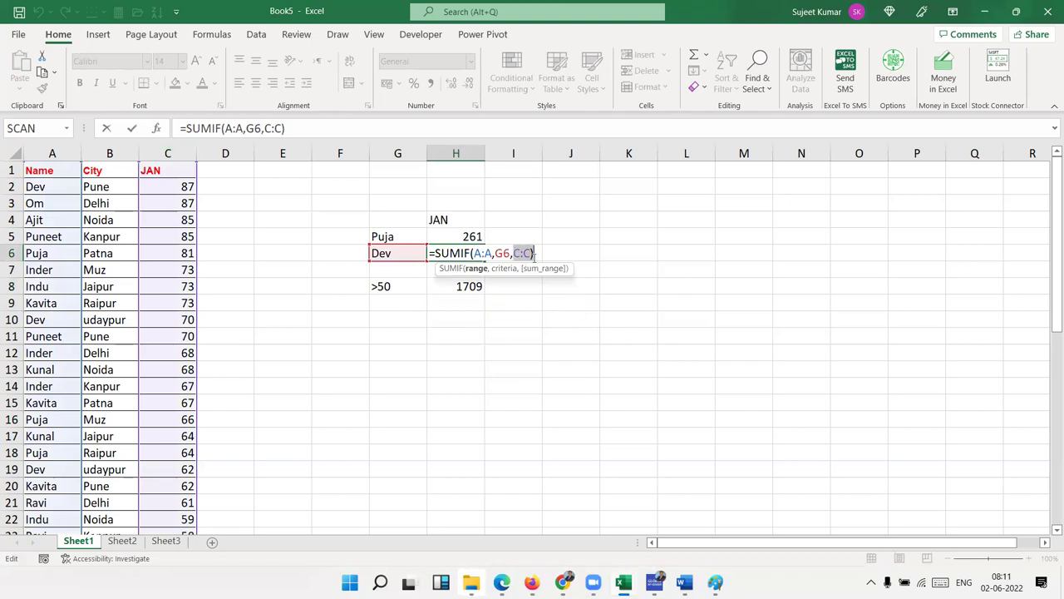
{"action": "key", "text": "Escape"}
{"action": "double_click", "coordinate": [465, 287]}
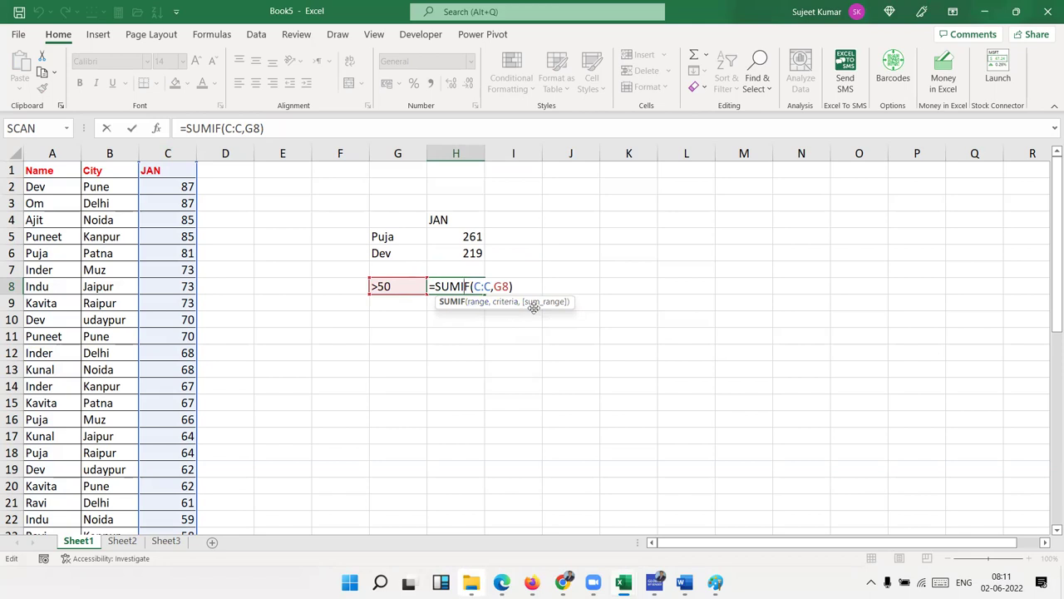
{"action": "key", "text": "Return"}
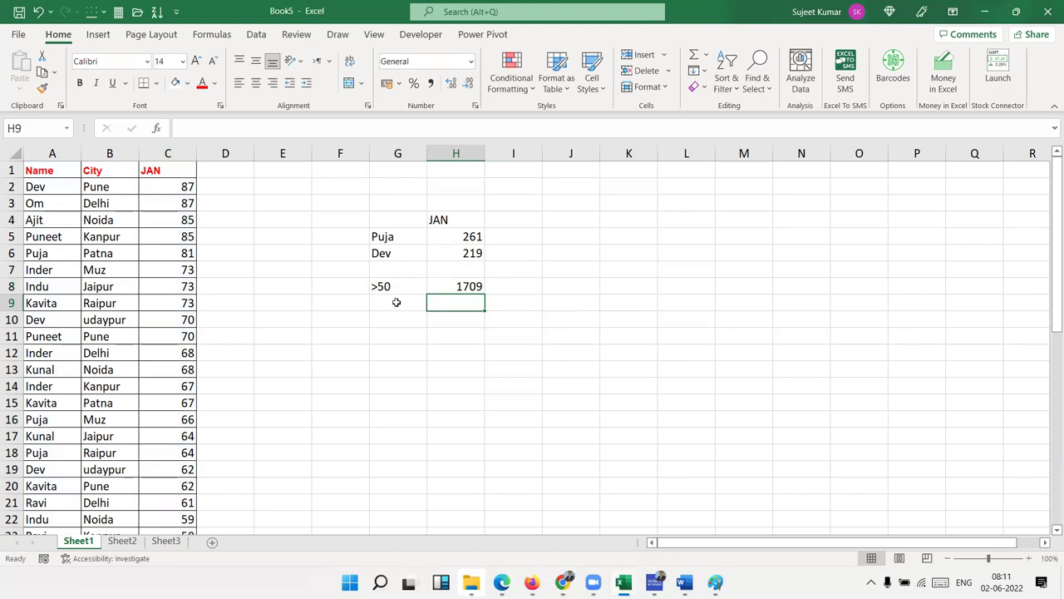
- List the operators >, <, >=, <= and <> down column G from G9
{"action": "left_click", "coordinate": [397, 301]}
{"action": "type", "text": ">"}
{"action": "key", "text": "Return"}
{"action": "type", "text": "<"}
{"action": "key", "text": "Return"}
{"action": "type", "text": ">="}
{"action": "key", "text": "Return"}
{"action": "type", "text": "<="}
{"action": "key", "text": "Return"}
{"action": "type", "text": "<>"}
{"action": "key", "text": "Return"}
- Shift the operator list down to G10:G14 and enter 60 in G9
{"action": "key", "text": "Up"}
{"action": "key", "text": "Up"}
{"action": "key", "text": "Up"}
{"action": "key", "text": "Up"}
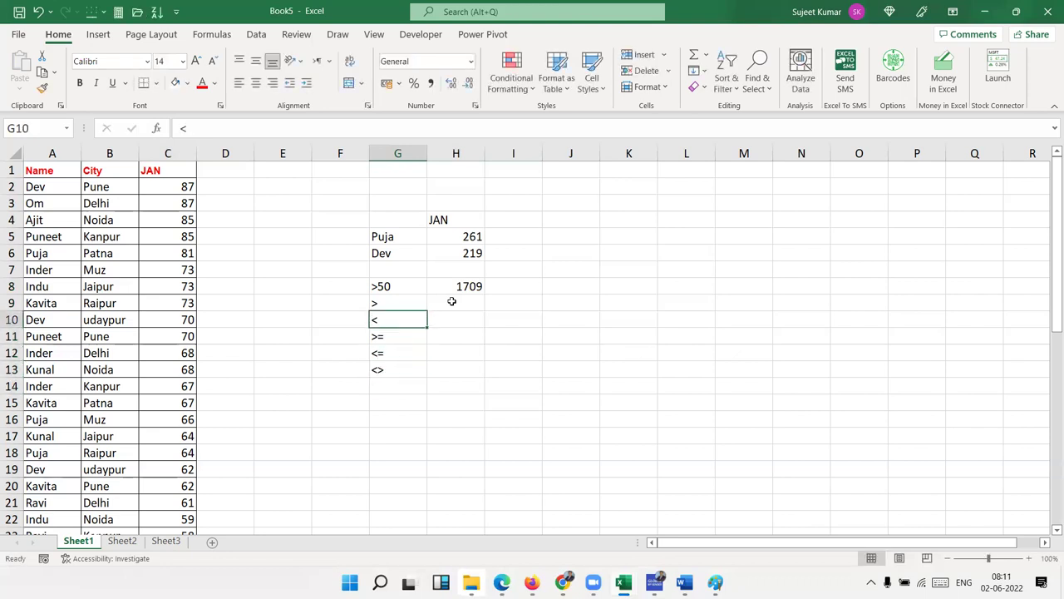
{"action": "key", "text": "Down"}
{"action": "key", "text": "Right"}
{"action": "key", "text": "Right"}
{"action": "key", "text": "Up"}
{"action": "key", "text": "Up"}
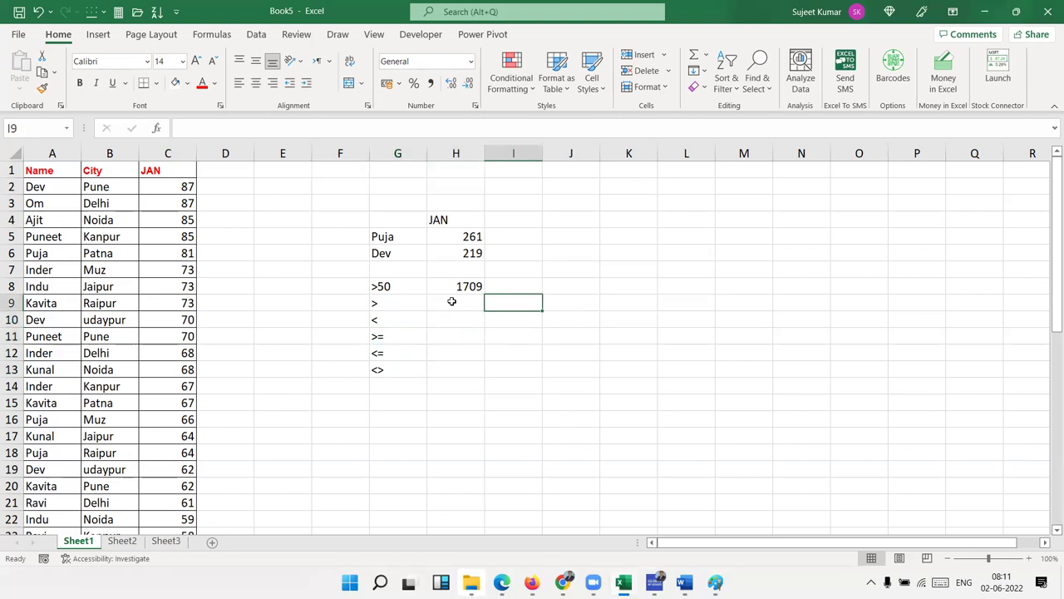
{"action": "key", "text": "Left"}
{"action": "key", "text": "Left"}
{"action": "key", "text": "Down"}
{"action": "key", "text": "Up"}
{"action": "key", "text": "shift+Down"}
{"action": "key", "text": "shift+Down"}
{"action": "key", "text": "shift+Down"}
{"action": "key", "text": "ctrl+c"}
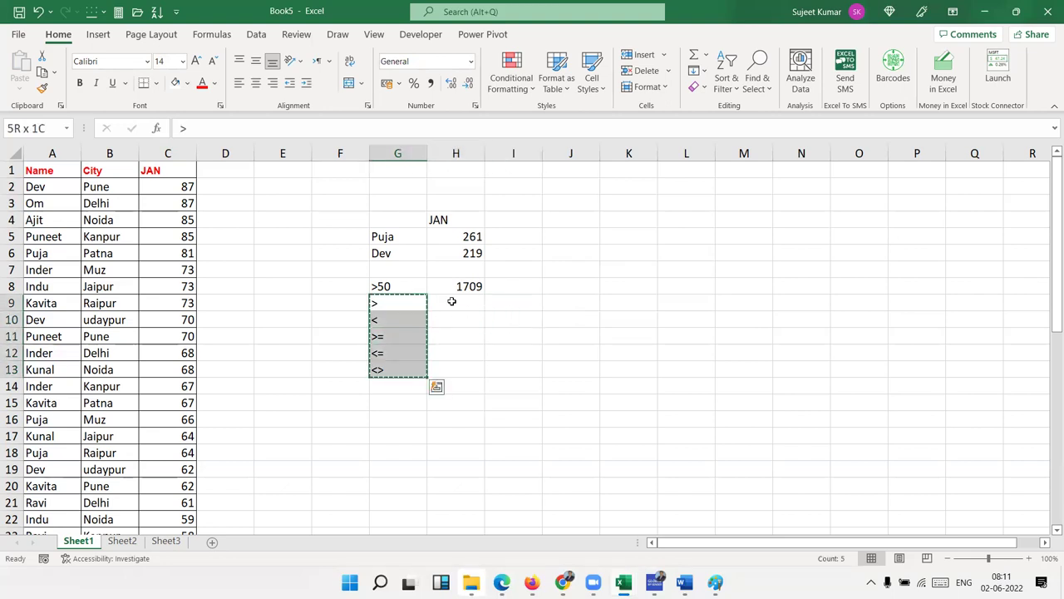
{"action": "key", "text": "Down"}
{"action": "key", "text": "ctrl+v"}
{"action": "type", "text": "60"}
{"action": "left_click", "coordinate": [452, 301]}
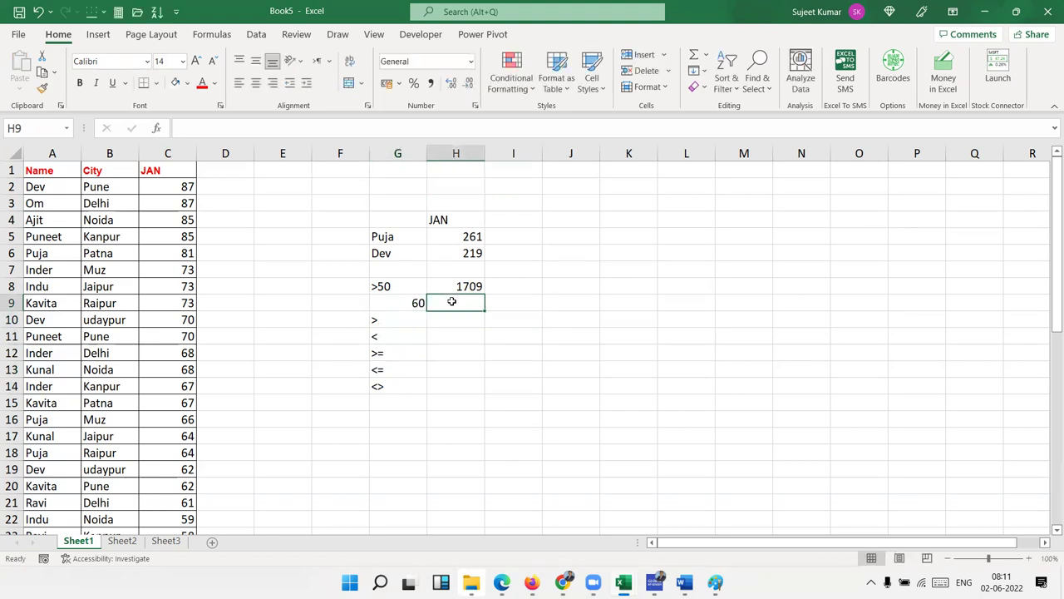
- Try changing G9 to >60, then undo it back to 60
{"action": "key", "text": "Left"}
{"action": "type", "text": ">60"}
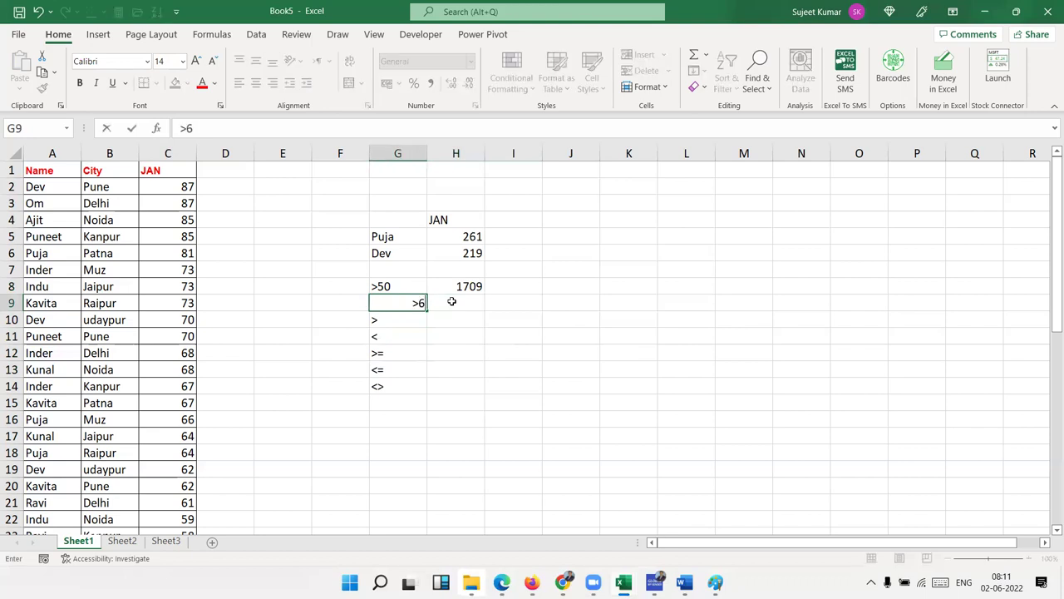
{"action": "key", "text": "Return"}
{"action": "key", "text": "ctrl+z"}
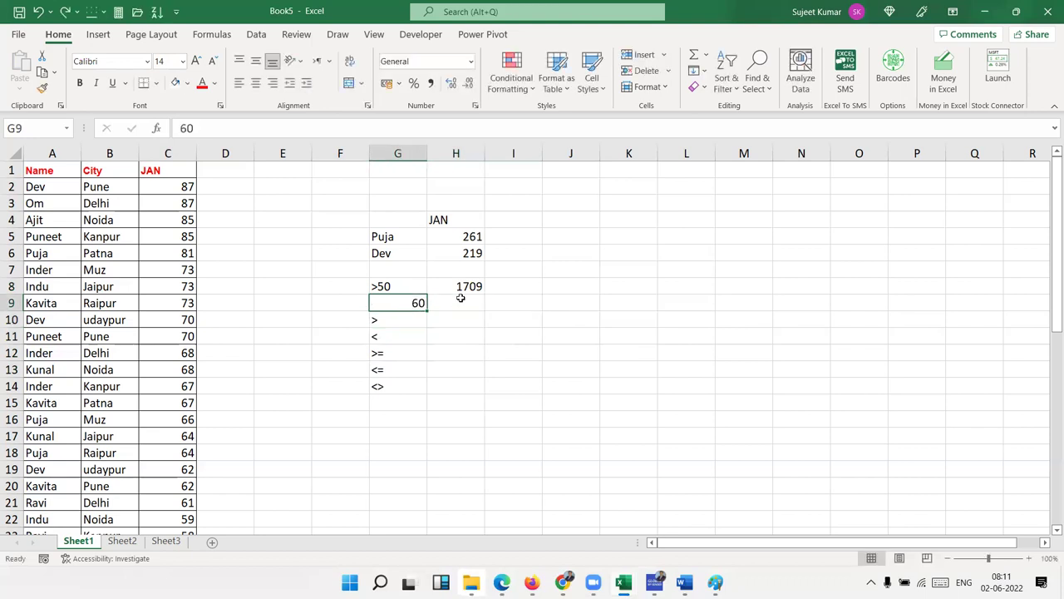
{"action": "left_click_drag", "start_coordinate": [707, 177], "coordinate": [700, 325]}
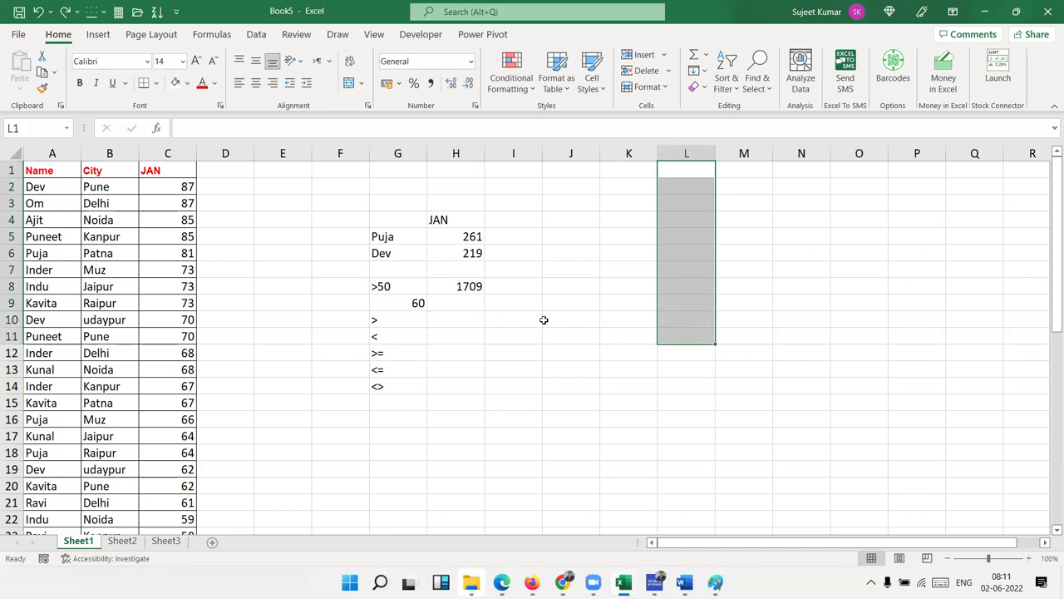
- Enter =SUMIF(C:C,">"&G9) in H9, totalling JAN values above 60 to 1433
{"action": "double_click", "coordinate": [446, 302]}
{"action": "type", "text": "=s"}
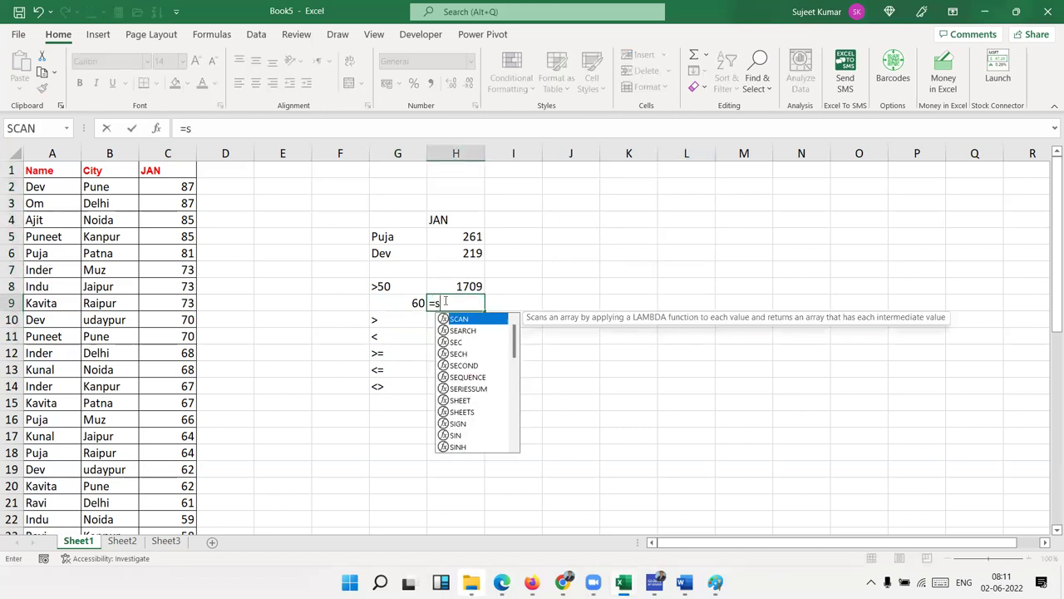
{"action": "type", "text": "um"}
{"action": "key", "text": "Down"}
{"action": "key", "text": "Tab"}
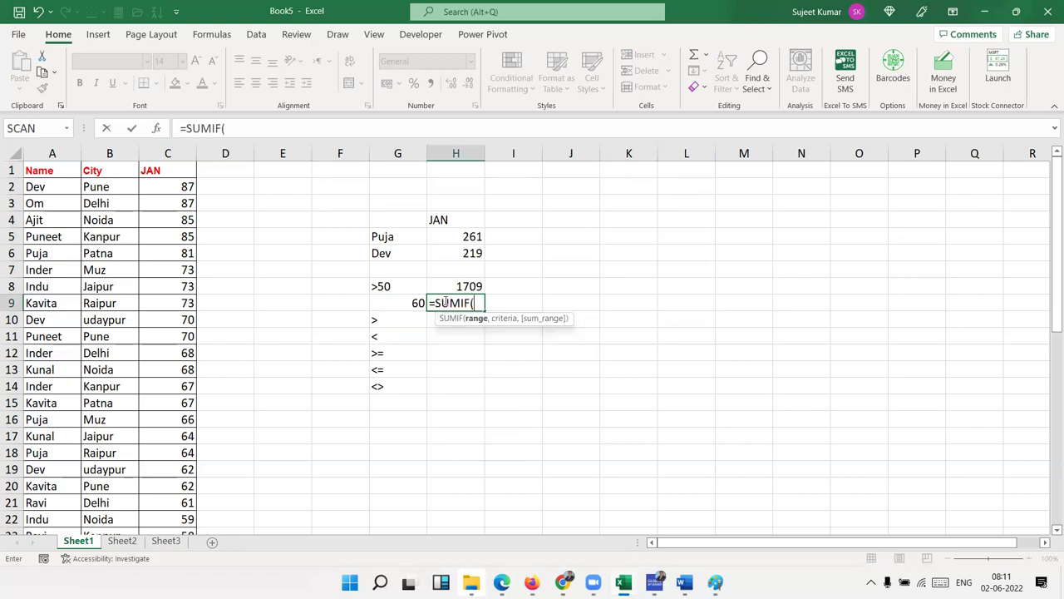
{"action": "left_click", "coordinate": [168, 153]}
{"action": "type", "text": ","}
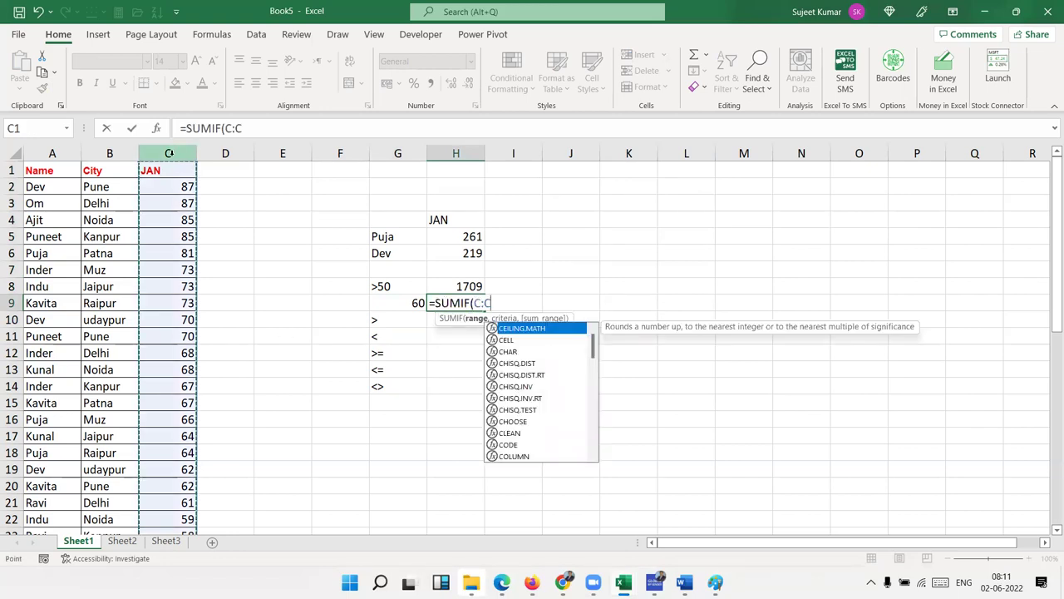
{"action": "type", "text": "\""}
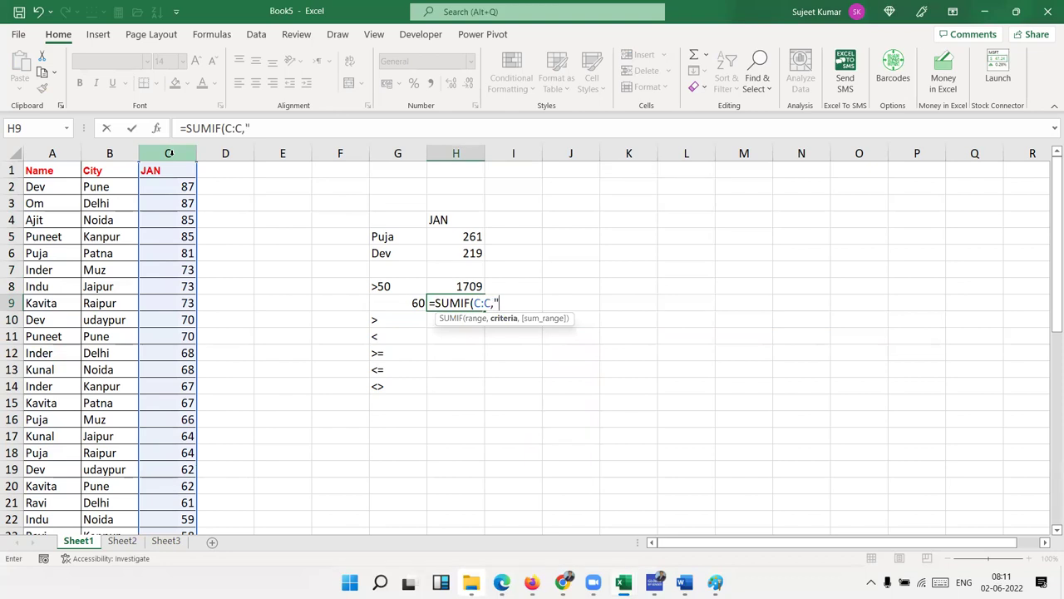
{"action": "type", "text": ">\""}
{"action": "type", "text": "&"}
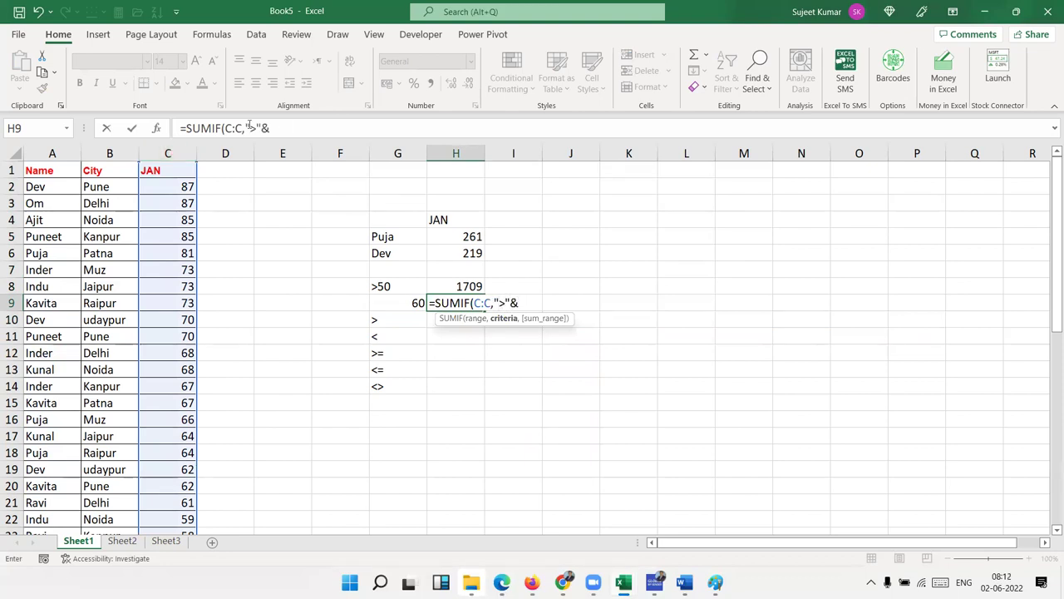
{"action": "left_click", "coordinate": [388, 296]}
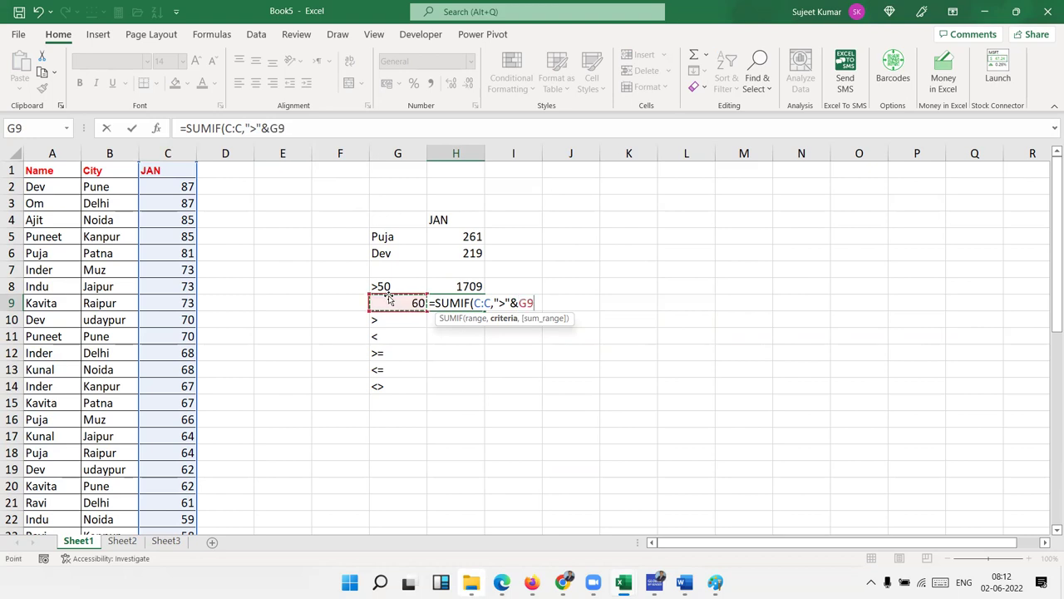
{"action": "key", "text": "Return"}
{"action": "key", "text": "Up"}
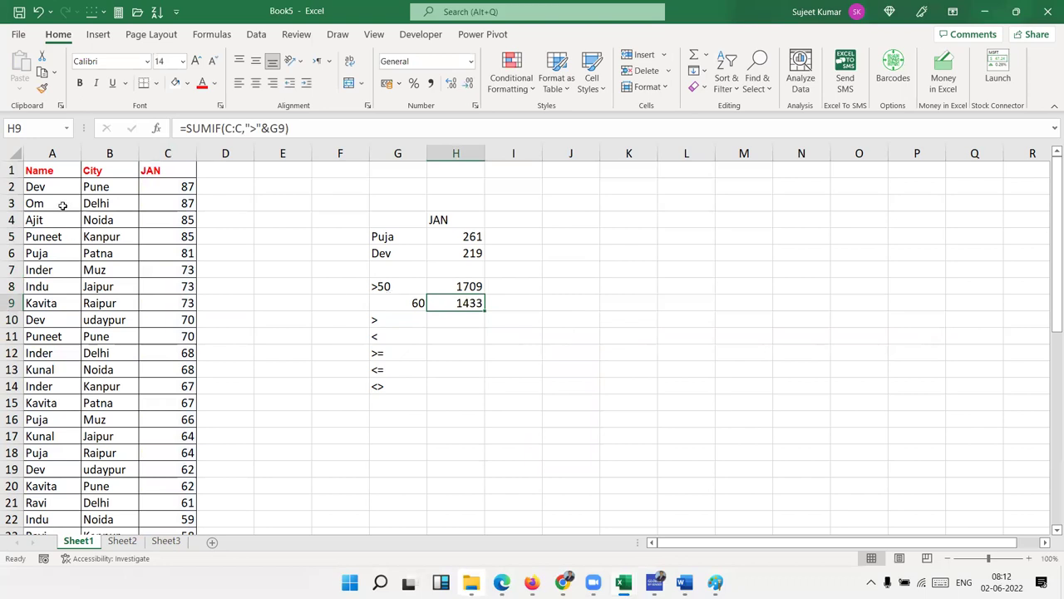
{"action": "left_click", "coordinate": [50, 321]}
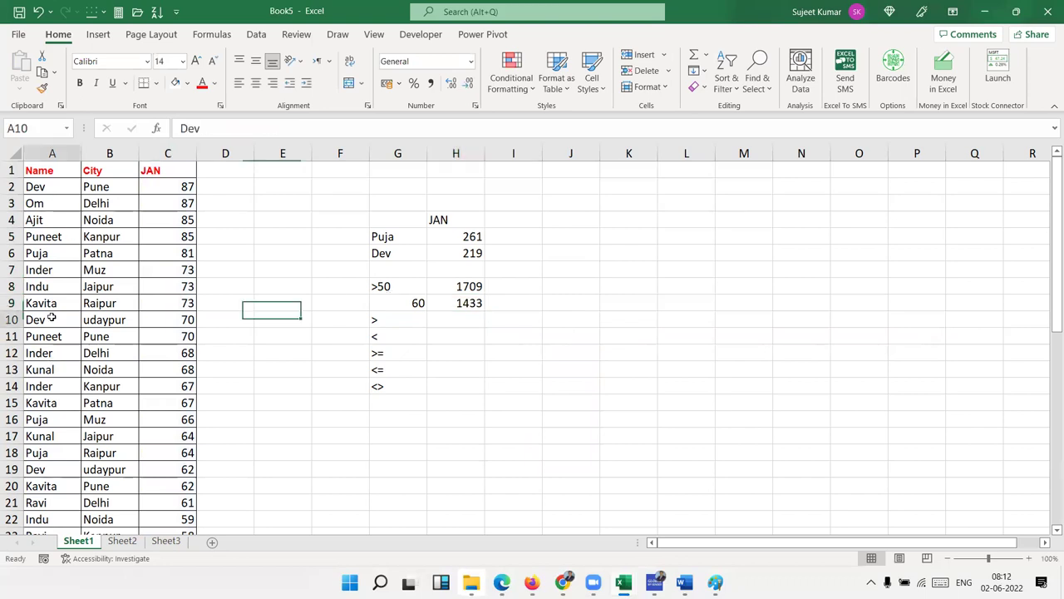
{"action": "double_click", "coordinate": [50, 321]}
{"action": "type", "text": "Kumar"}
{"action": "key", "text": "Return"}
{"action": "key", "text": "Down"}
{"action": "key", "text": "Down"}
{"action": "key", "text": "Down"}
{"action": "key", "text": "Down"}
{"action": "key", "text": "Down"}
{"action": "key", "text": "Down"}
{"action": "key", "text": "Down"}
{"action": "key", "text": "Down"}
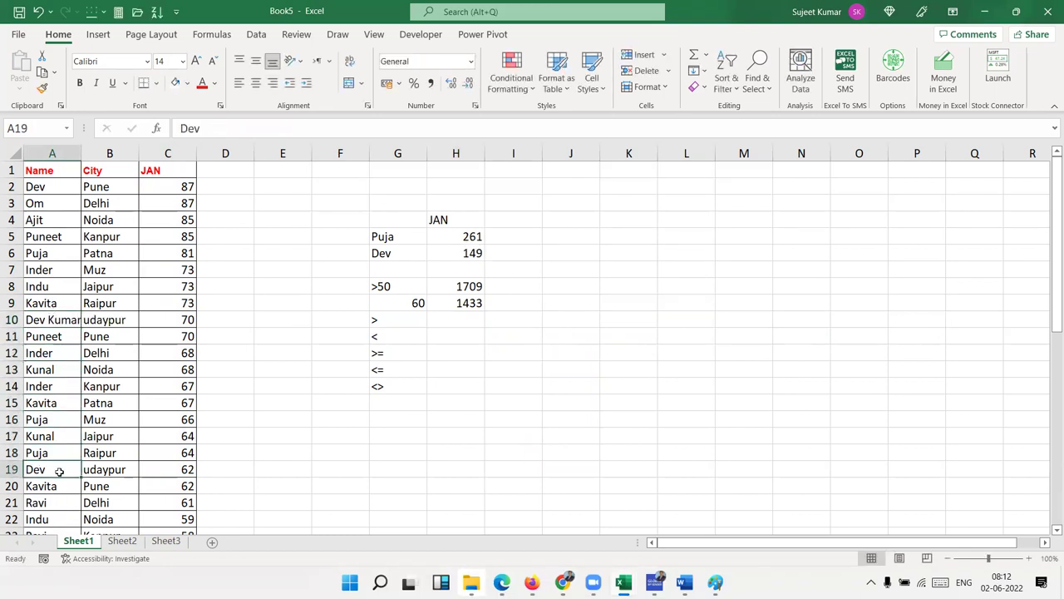
{"action": "double_click", "coordinate": [58, 469]}
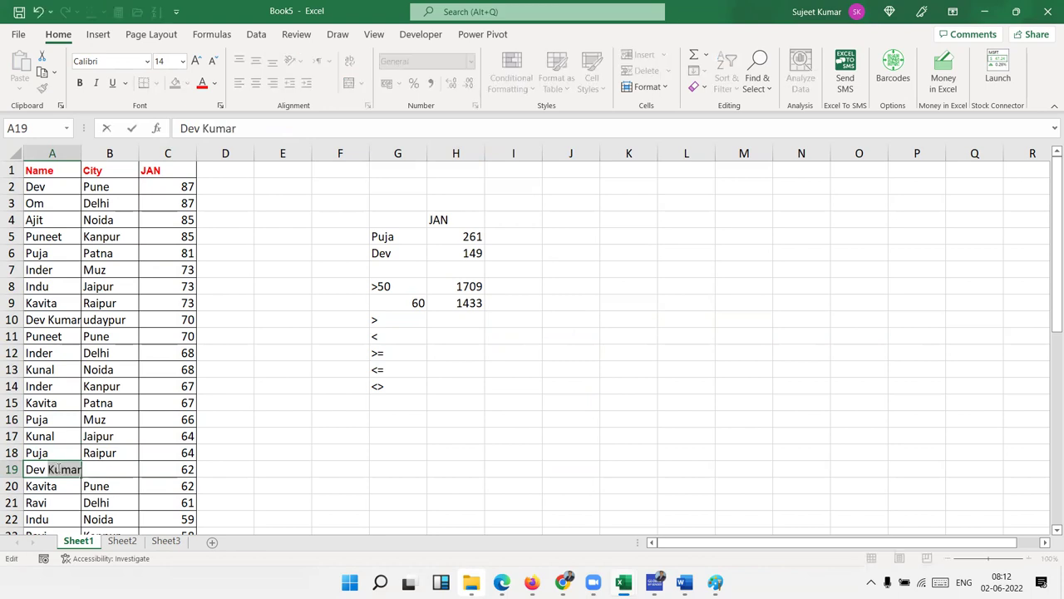
{"action": "key", "text": "Return"}
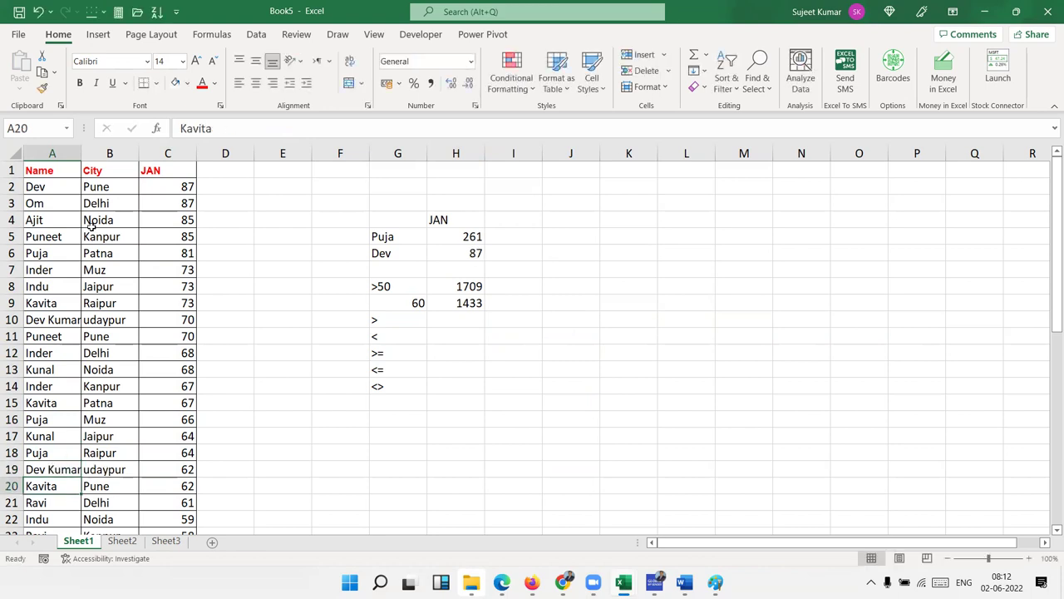
- AutoFit column A and check H6's Dev SUMIF total, now 87
{"action": "double_click", "coordinate": [80, 152]}
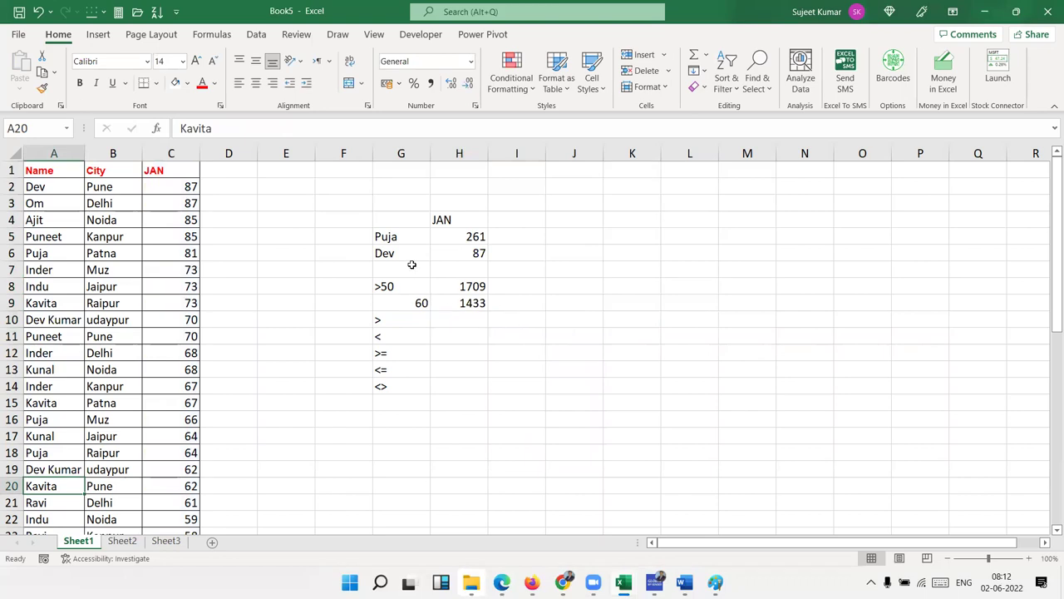
{"action": "left_click", "coordinate": [490, 252]}
{"action": "left_click", "coordinate": [482, 252]}
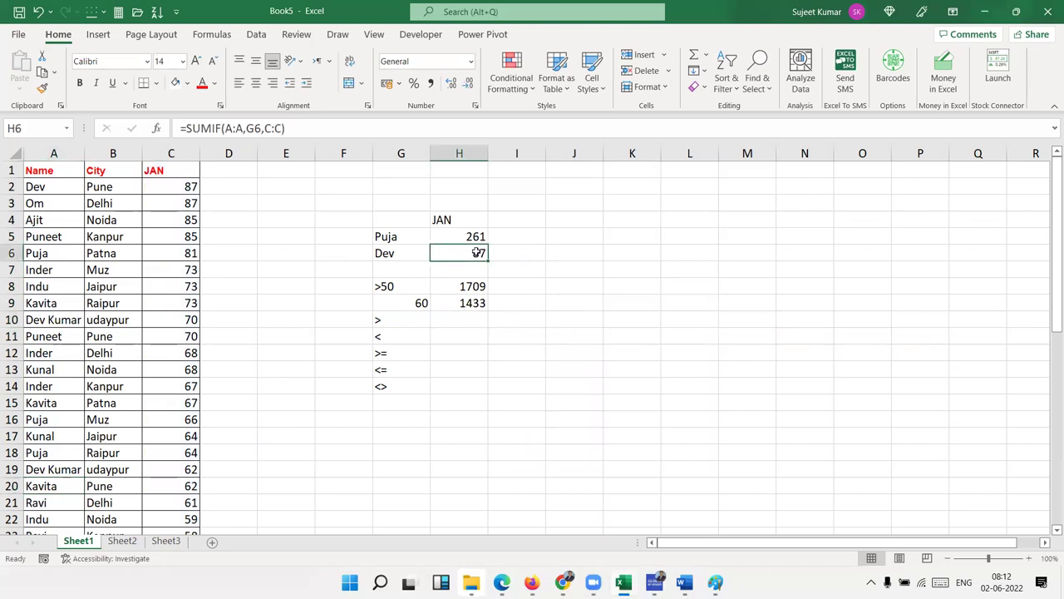
- Enter the wildcard criterion *Dev* in G15
{"action": "left_click", "coordinate": [410, 405]}
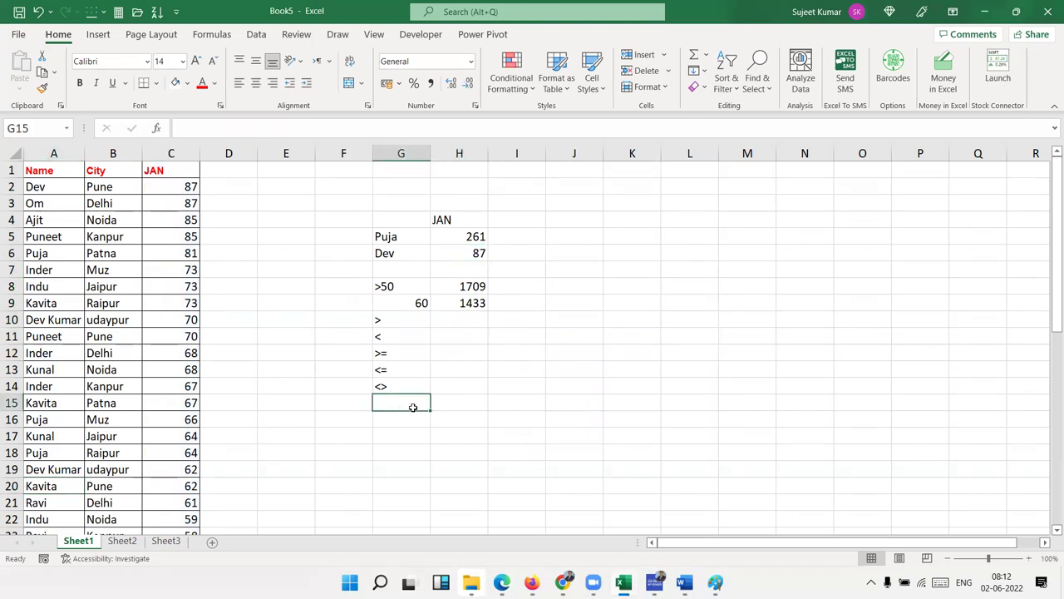
{"action": "type", "text": "*De"}
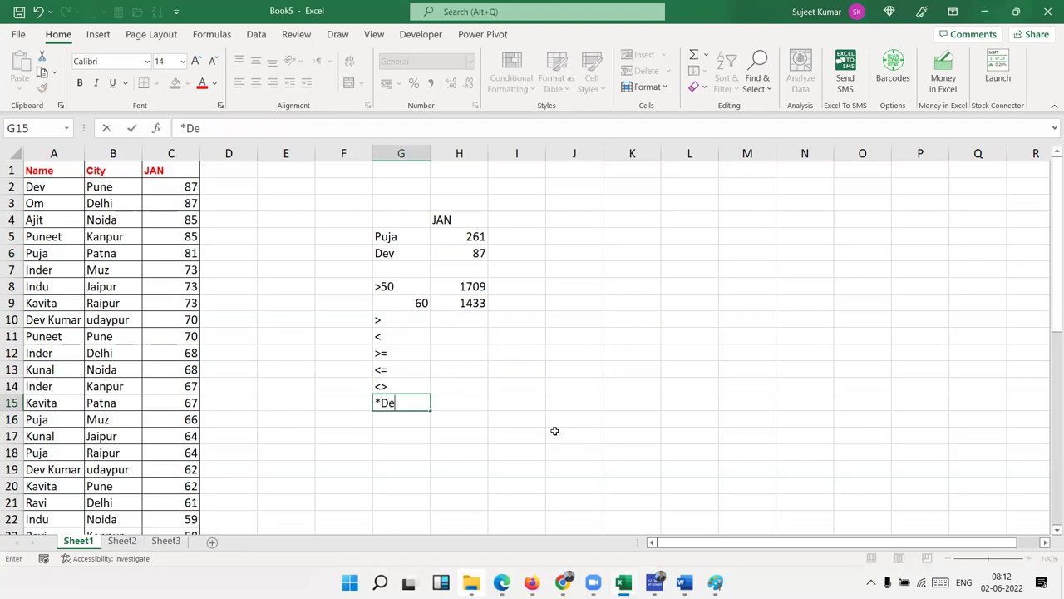
{"action": "key", "text": "Return"}
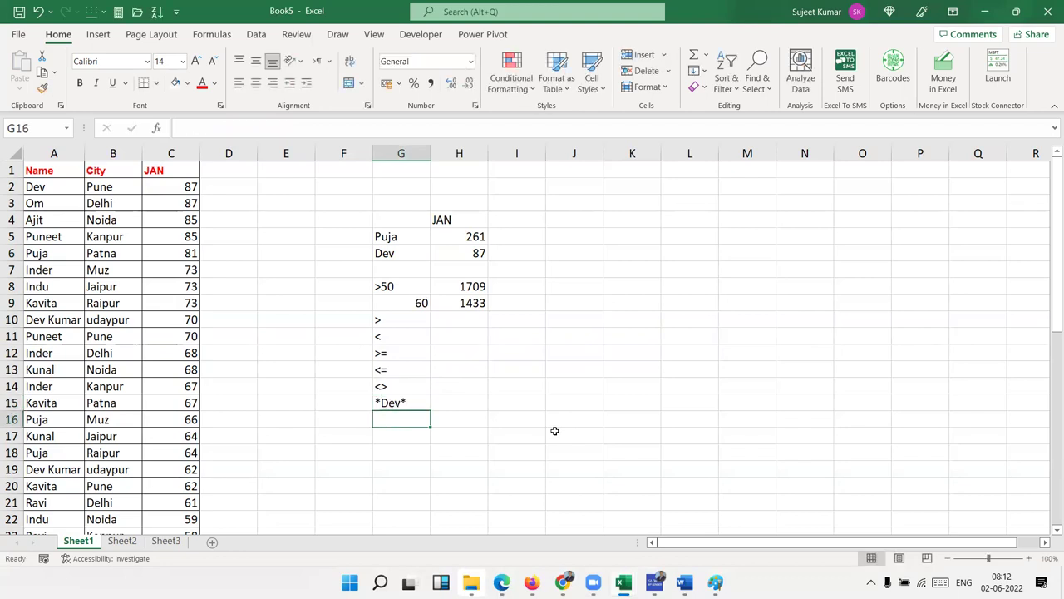
- In H15, enter =SUMIF(A:A,G15,C:C), which totals 219 for names containing Dev
{"action": "key", "text": "Up"}
{"action": "key", "text": "Right"}
{"action": "type", "text": "=sum"}
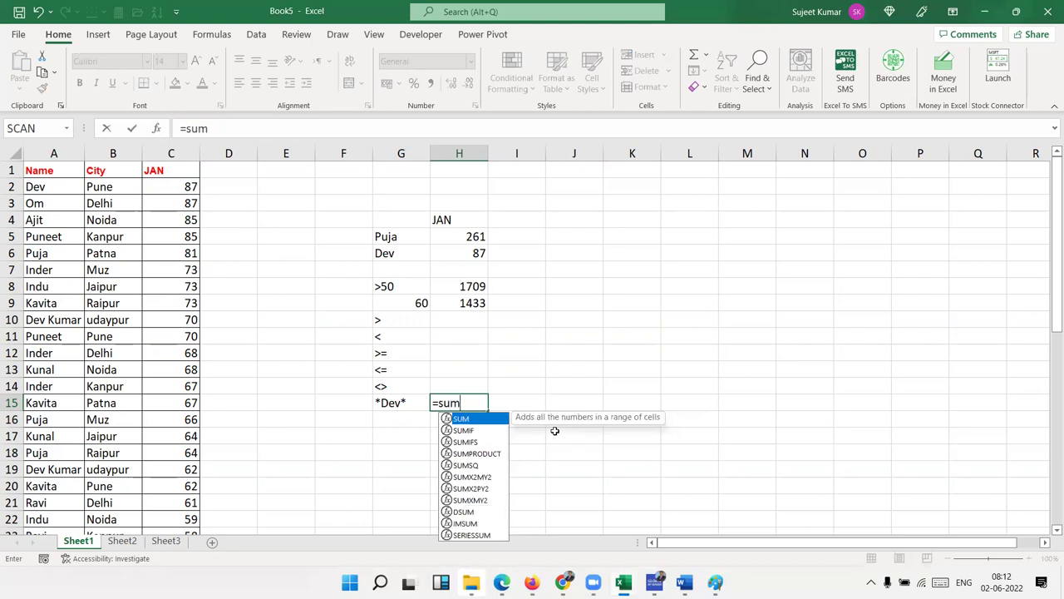
{"action": "key", "text": "Down"}
{"action": "key", "text": "Tab"}
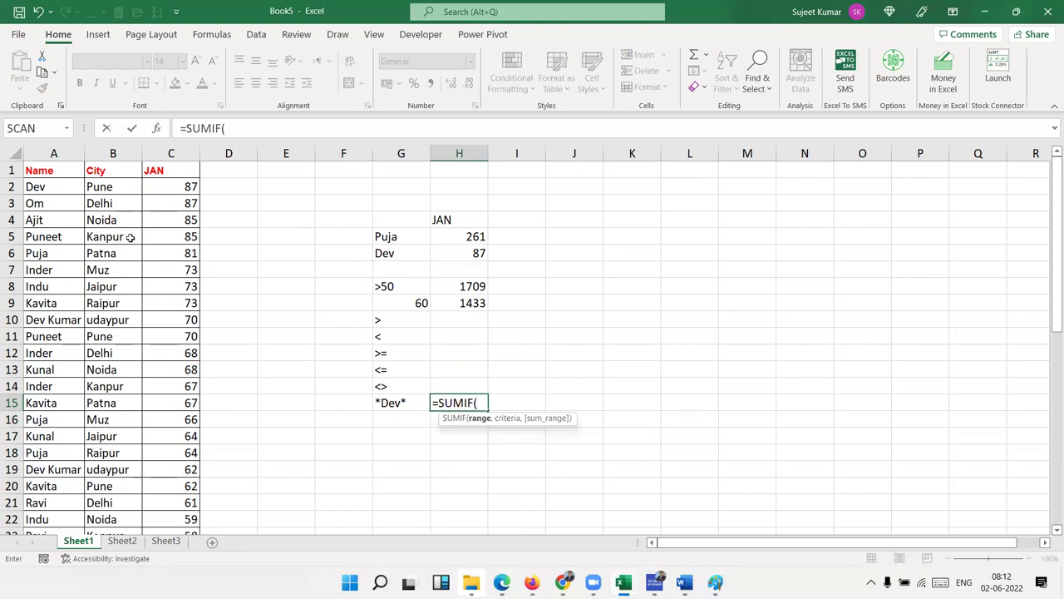
{"action": "left_click", "coordinate": [67, 153]}
{"action": "type", "text": ","}
{"action": "left_click", "coordinate": [417, 402]}
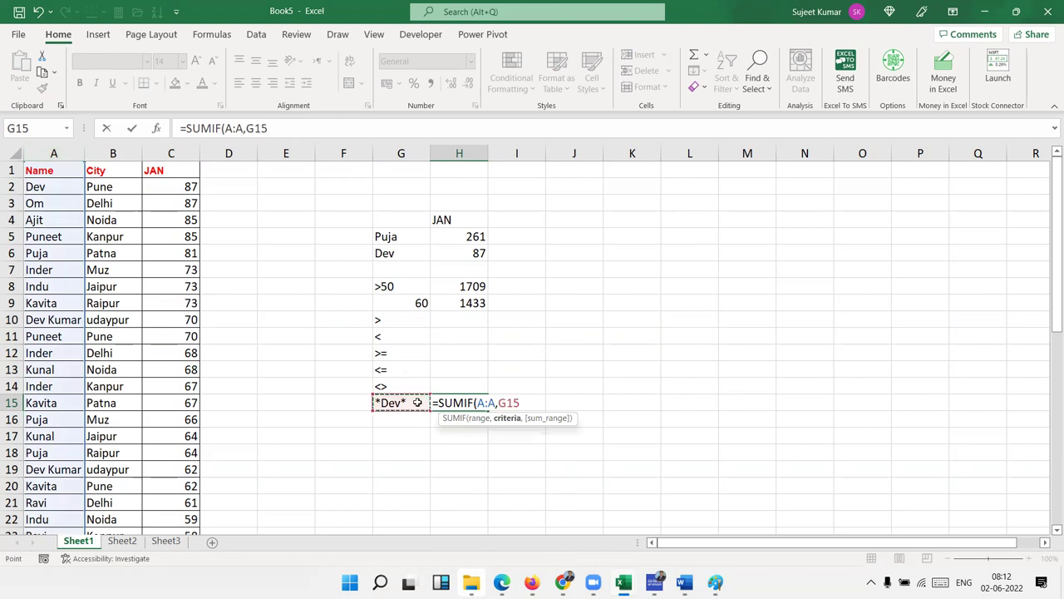
{"action": "type", "text": ","}
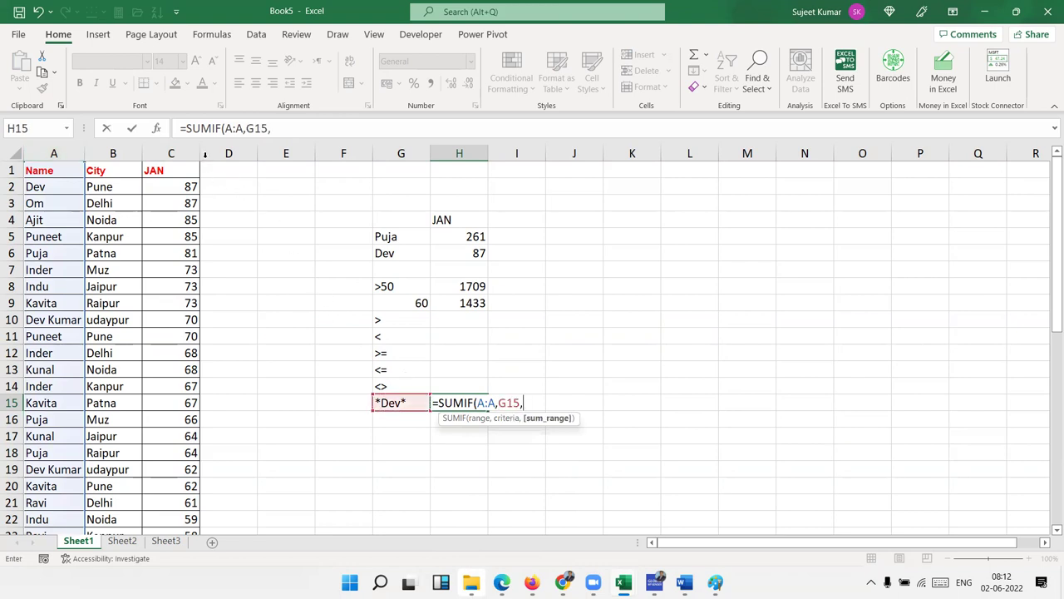
{"action": "left_click", "coordinate": [181, 148]}
{"action": "key", "text": "Return"}
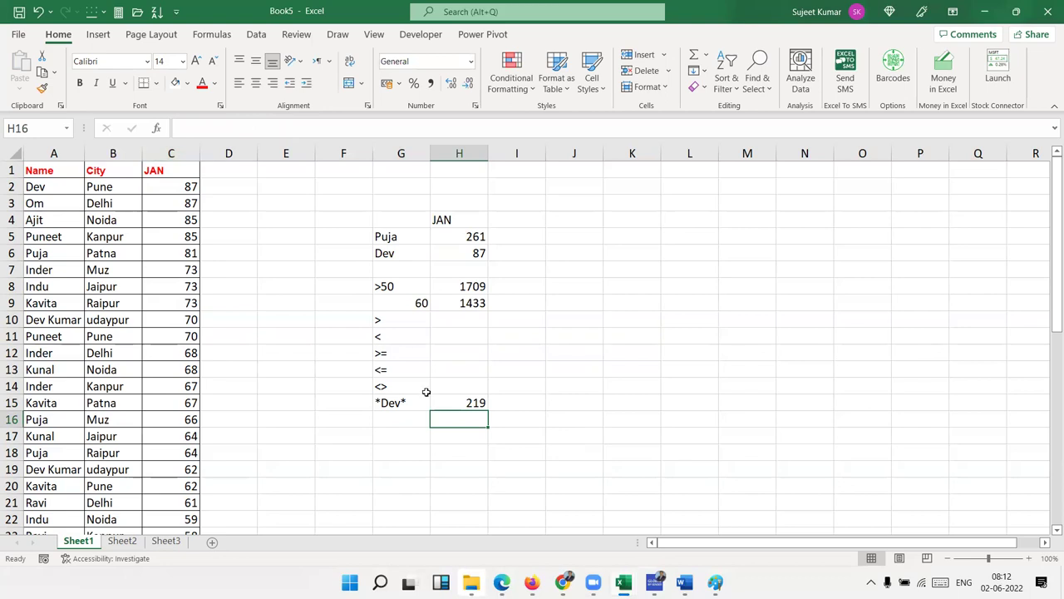
{"action": "left_click", "coordinate": [424, 403]}
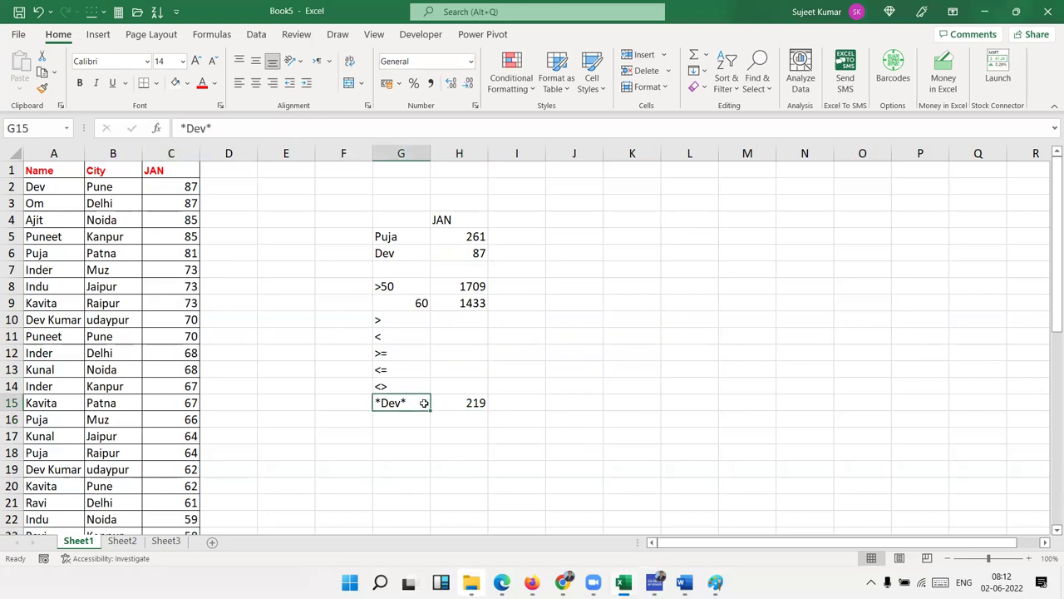
- Enter the Dev* criterion in G16
{"action": "left_click", "coordinate": [408, 417]}
{"action": "type", "text": "Dev-"}
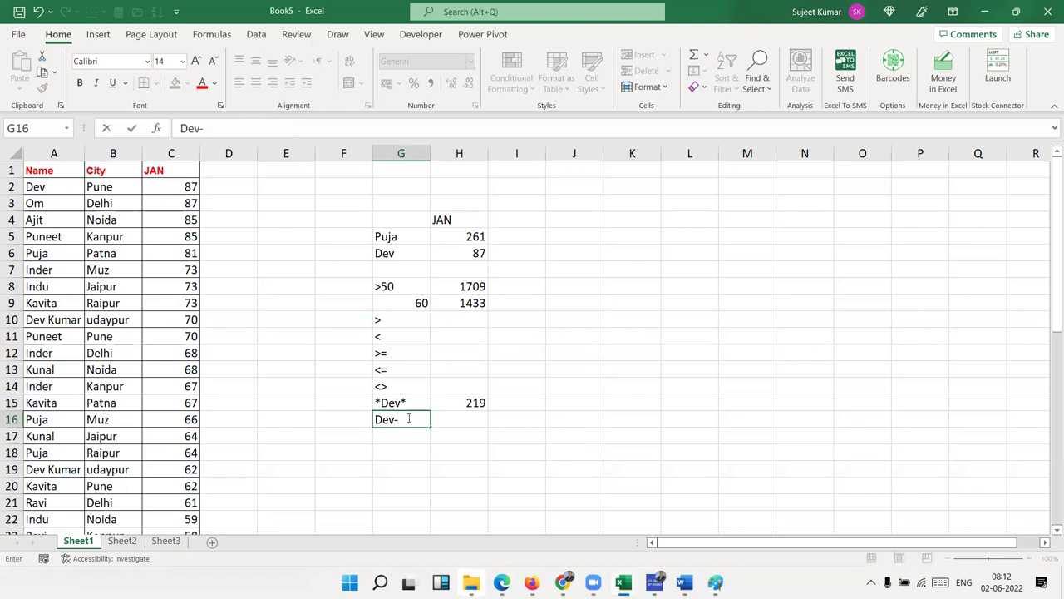
{"action": "key", "text": "BackSpace"}
{"action": "type", "text": "*"}
{"action": "key", "text": "Return"}
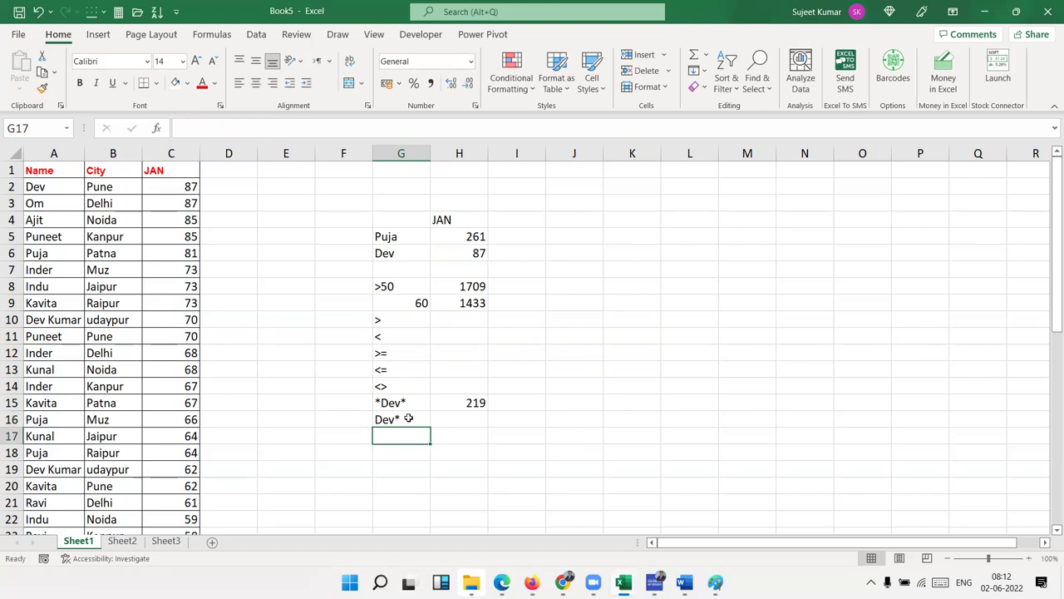
- Enter *Dev in G17, removing the AutoComplete trailing asterisk
{"action": "type", "text": "*Dev*"}
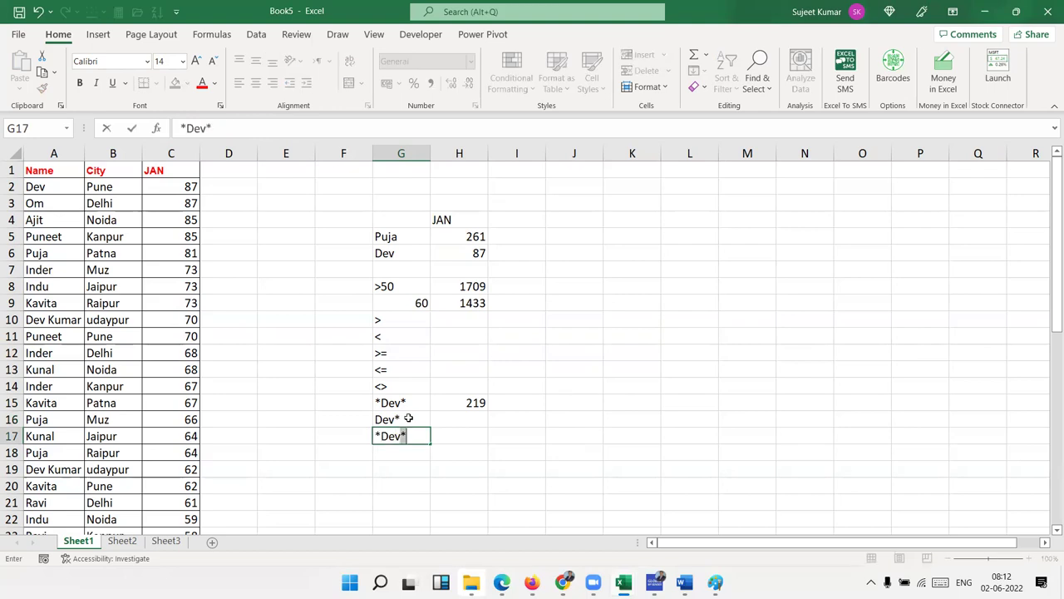
{"action": "key", "text": "Delete"}
{"action": "key", "text": "Return"}
{"action": "key", "text": "Up"}
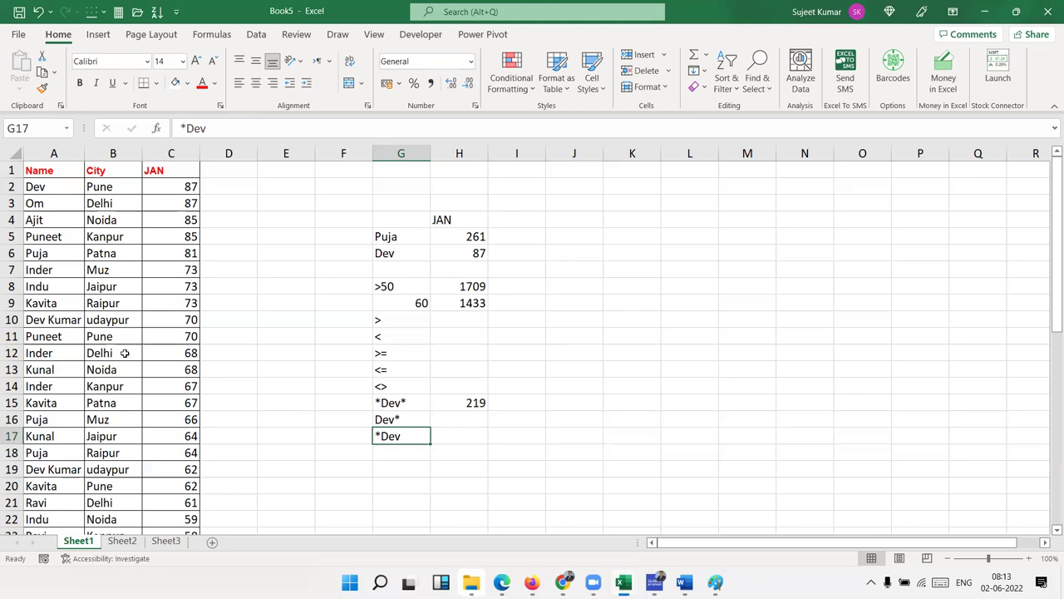
{"action": "left_click", "coordinate": [36, 204]}
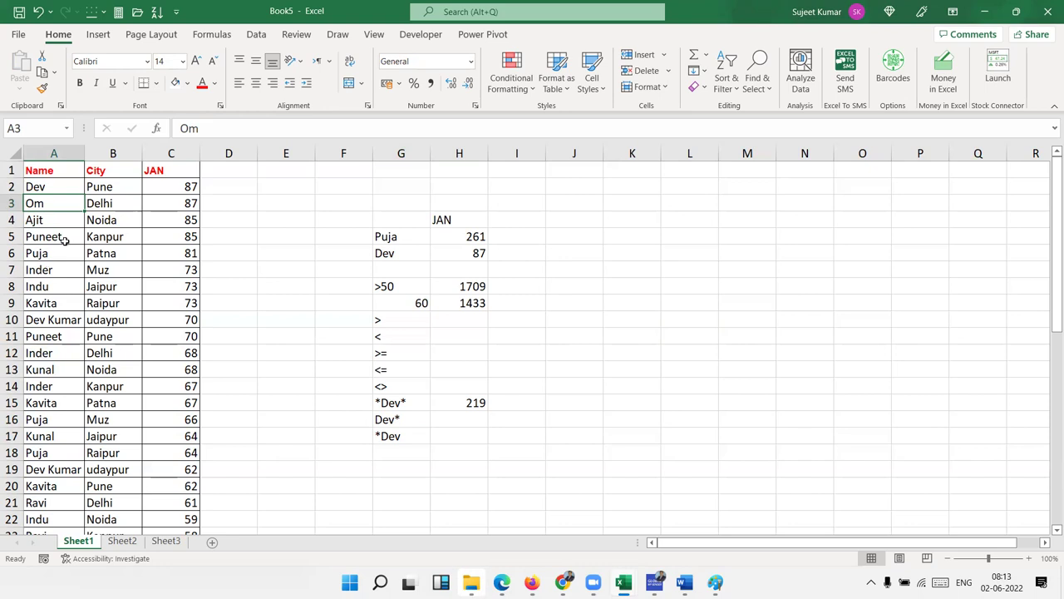
{"action": "left_click", "coordinate": [391, 453]}
- Put ?? in G18 and =SUMIF(A:A,G18,C:C) in H18, which returns 196
{"action": "type", "text": "??"}
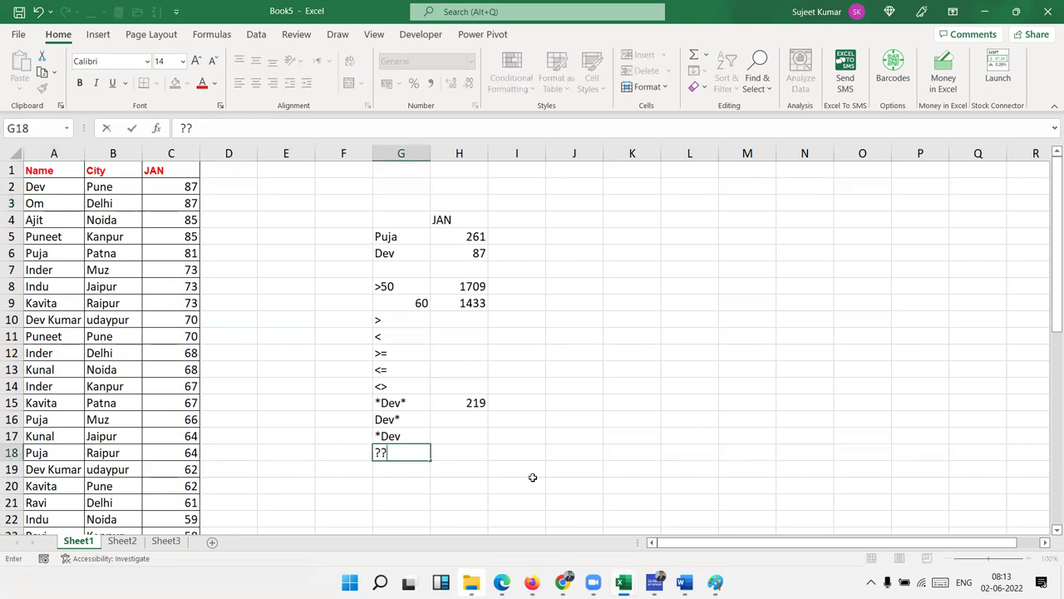
{"action": "key", "text": "Tab"}
{"action": "type", "text": "=sumn"}
{"action": "key", "text": "BackSpace"}
{"action": "key", "text": "Tab"}
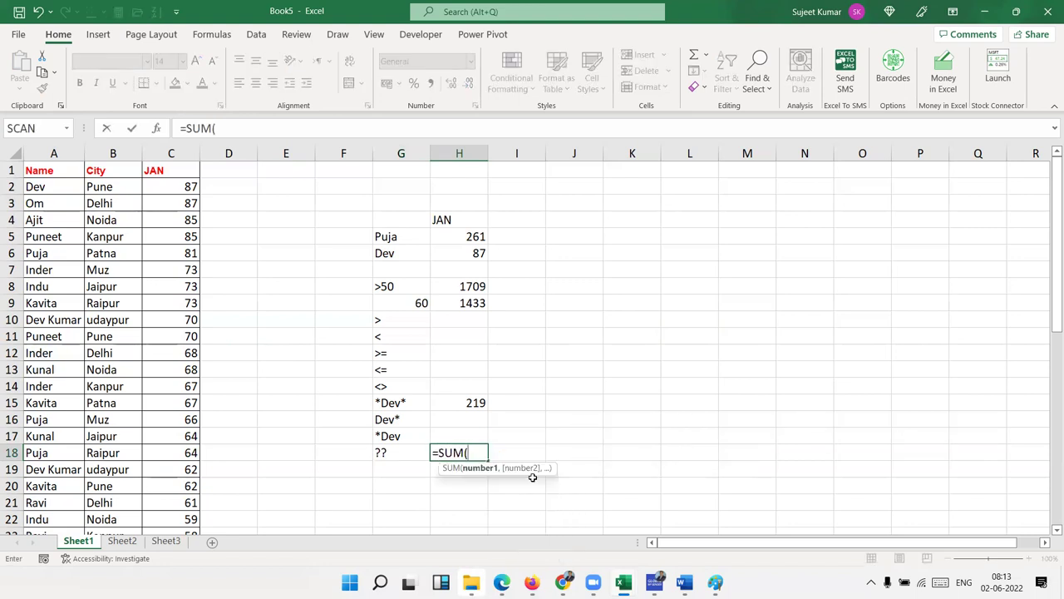
{"action": "key", "text": "BackSpace"}
{"action": "key", "text": "Down"}
{"action": "key", "text": "Tab"}
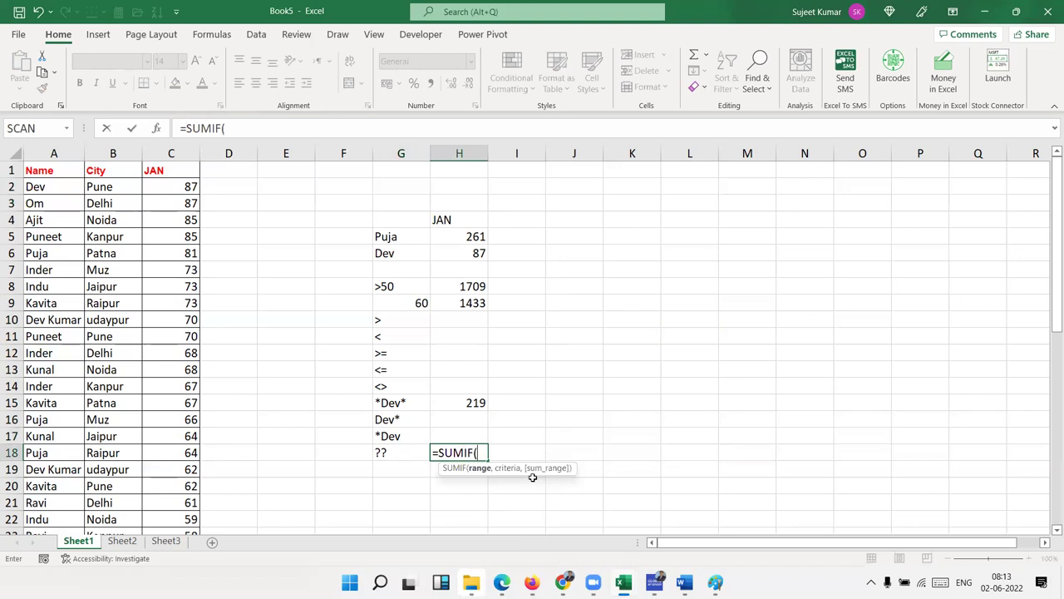
{"action": "left_click", "coordinate": [65, 161]}
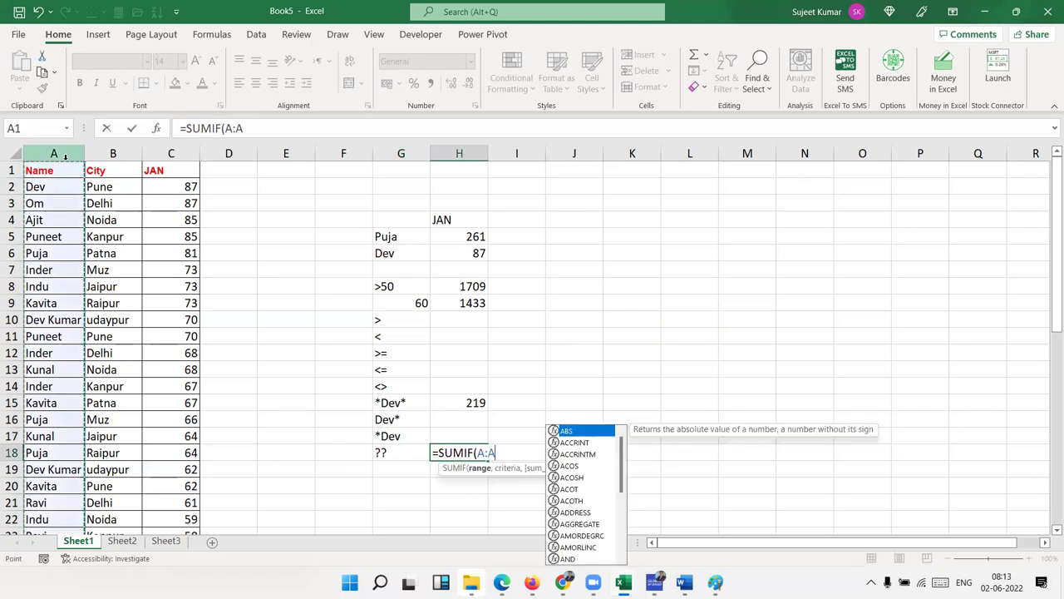
{"action": "type", "text": ","}
{"action": "left_click", "coordinate": [388, 454]}
{"action": "type", "text": ","}
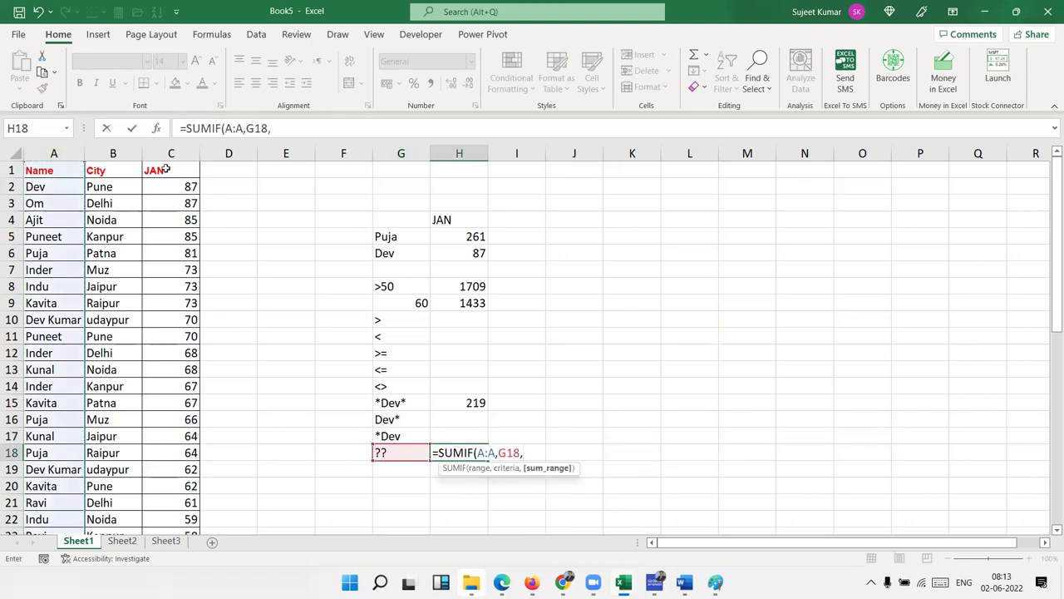
{"action": "left_click", "coordinate": [168, 150]}
{"action": "key", "text": "Return"}
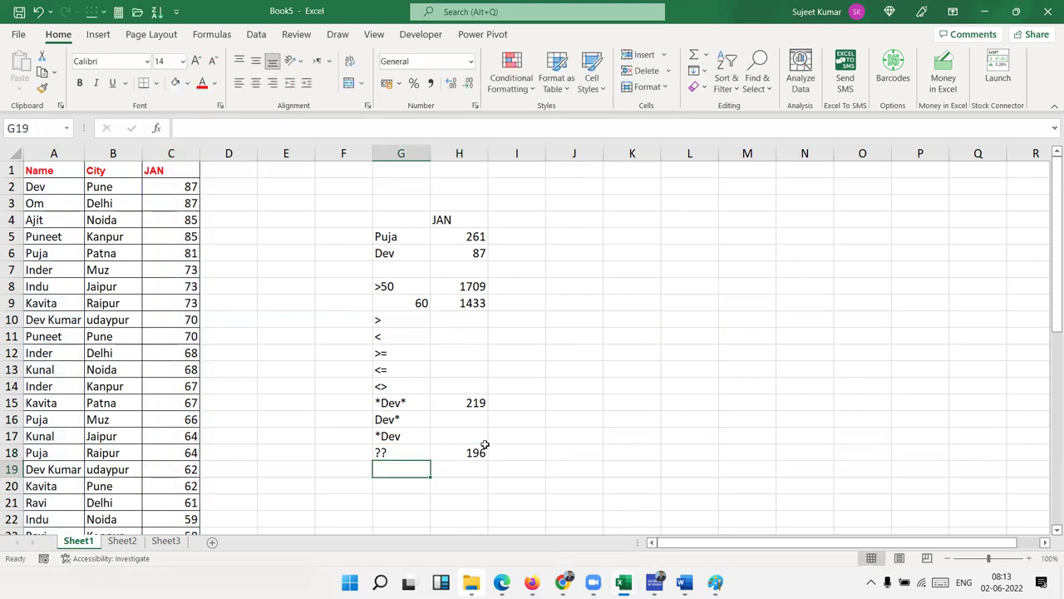
{"action": "left_click", "coordinate": [482, 450]}
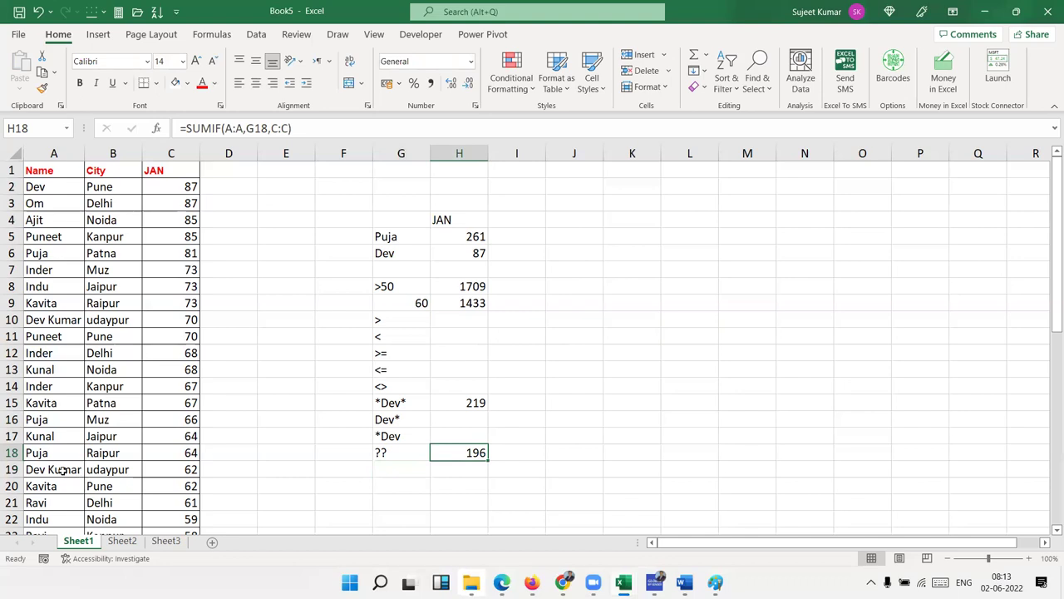
- Copy Ajit and Noida into E20:F20 and add the >50 criterion in G20
{"action": "left_click_drag", "start_coordinate": [46, 220], "coordinate": [97, 220]}
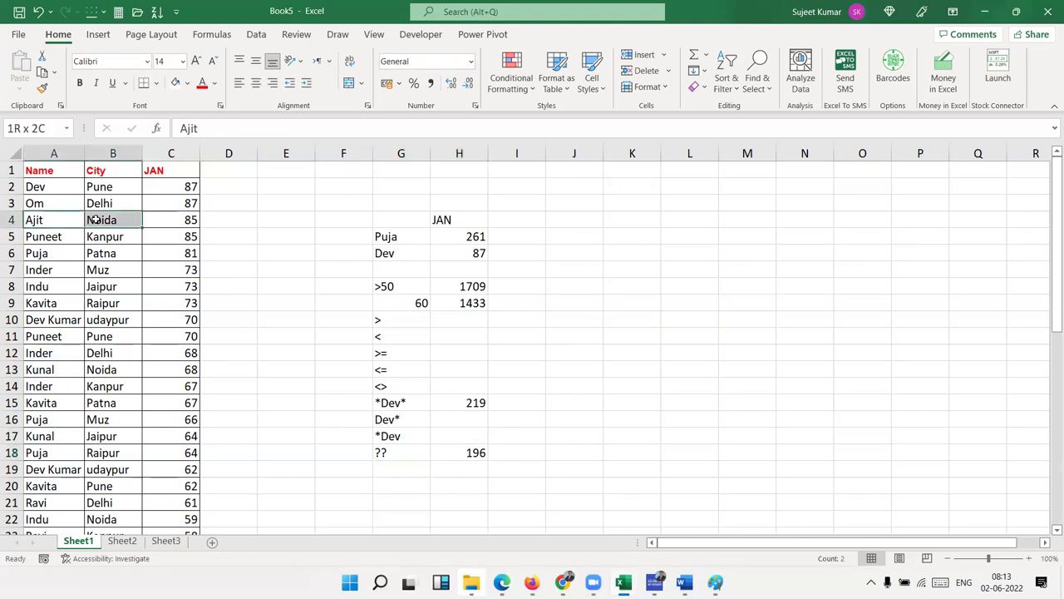
{"action": "key", "text": "ctrl+c"}
{"action": "left_click", "coordinate": [295, 491]}
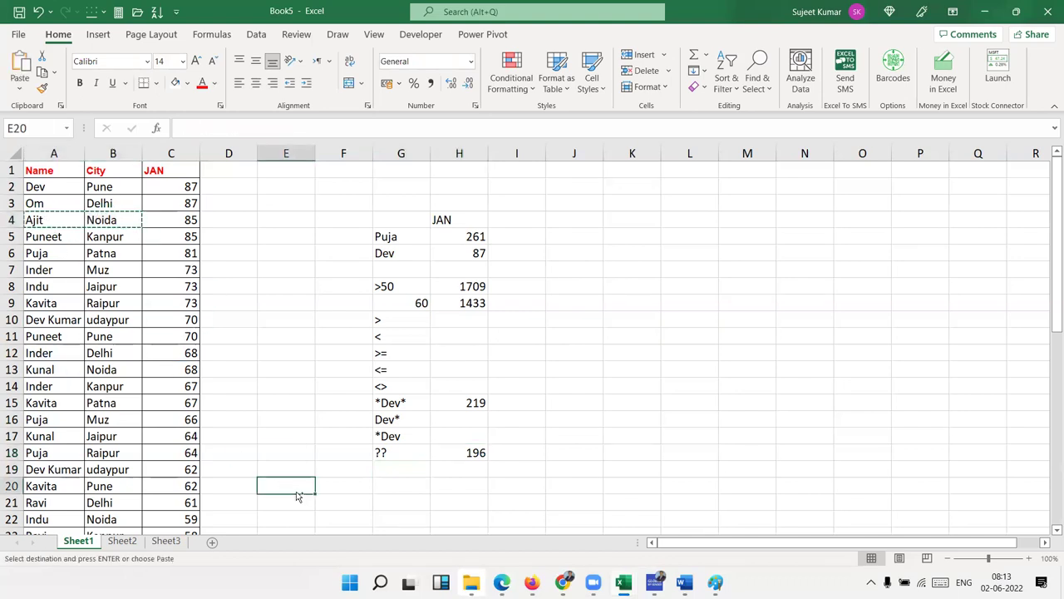
{"action": "key", "text": "ctrl+v"}
{"action": "left_click", "coordinate": [403, 488]}
{"action": "type", "text": ">50"}
{"action": "key", "text": "Return"}
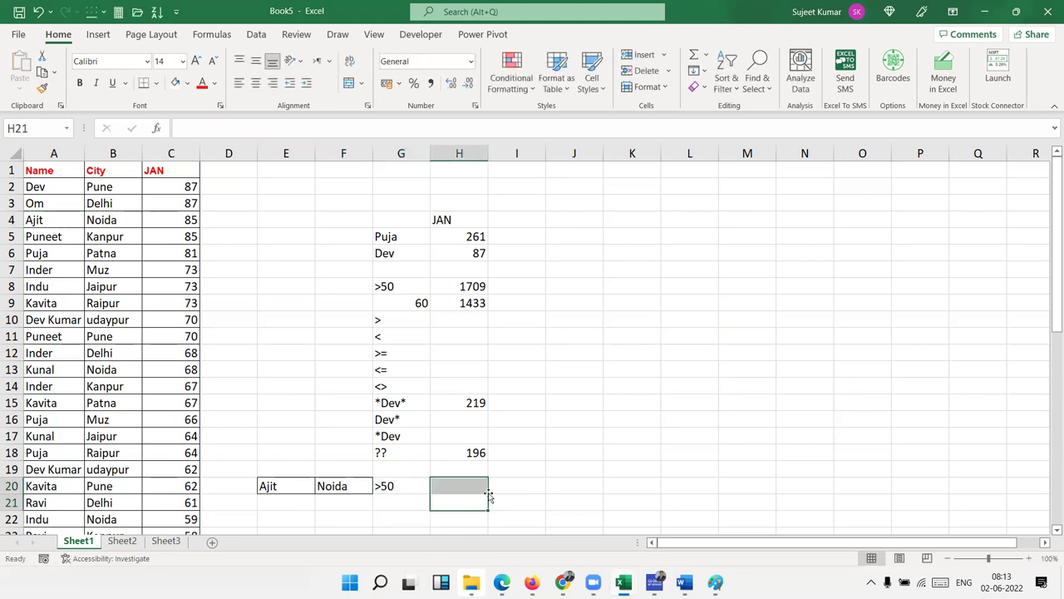
{"action": "left_click_drag", "start_coordinate": [431, 510], "coordinate": [621, 515]}
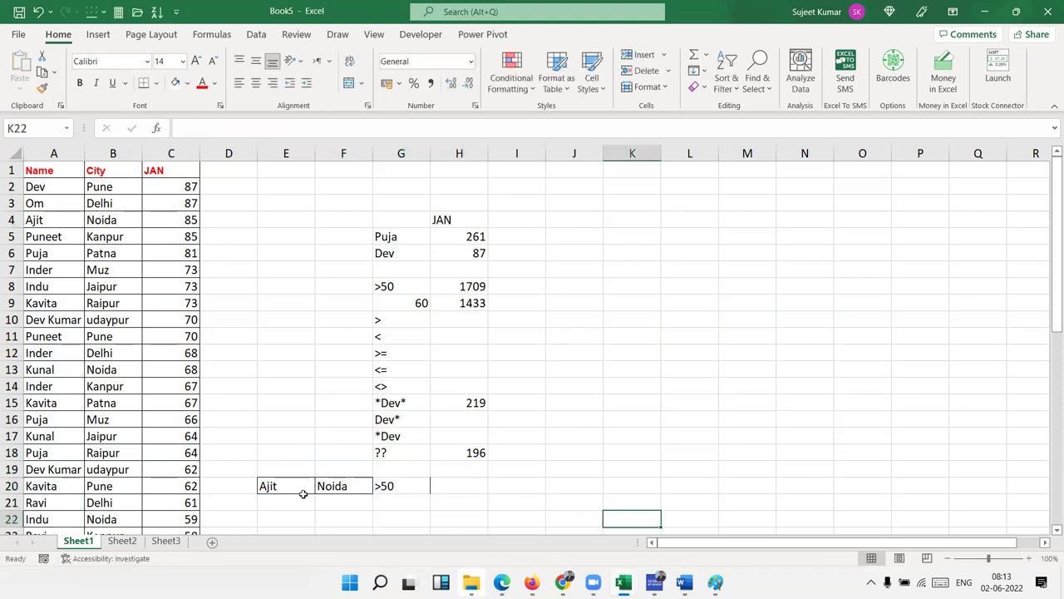
{"action": "left_click_drag", "start_coordinate": [261, 488], "coordinate": [420, 489]}
{"action": "left_click_drag", "start_coordinate": [475, 455], "coordinate": [393, 237]}
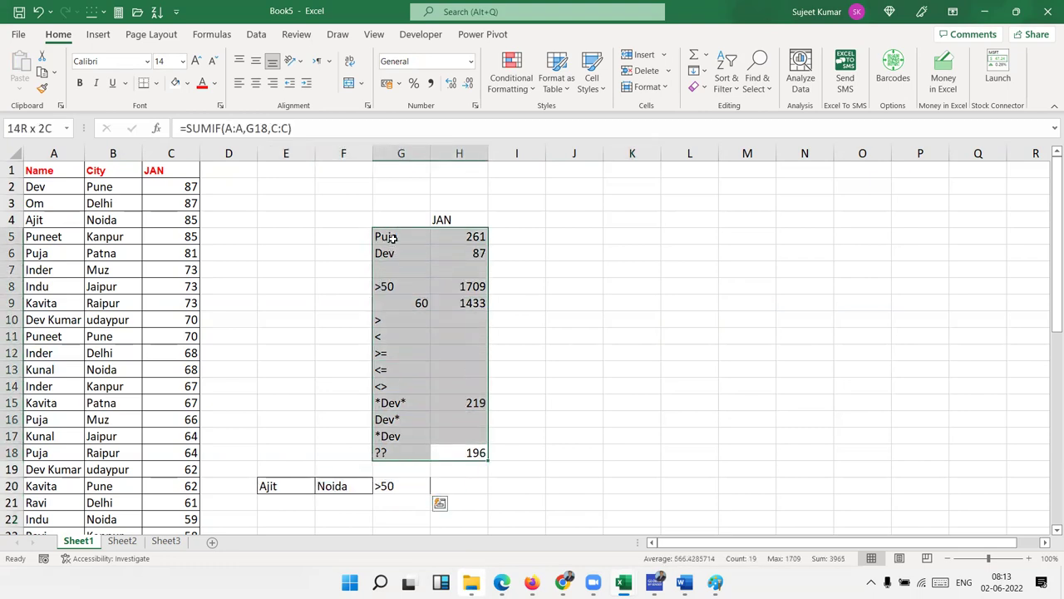
{"action": "left_click_drag", "start_coordinate": [262, 485], "coordinate": [386, 486]}
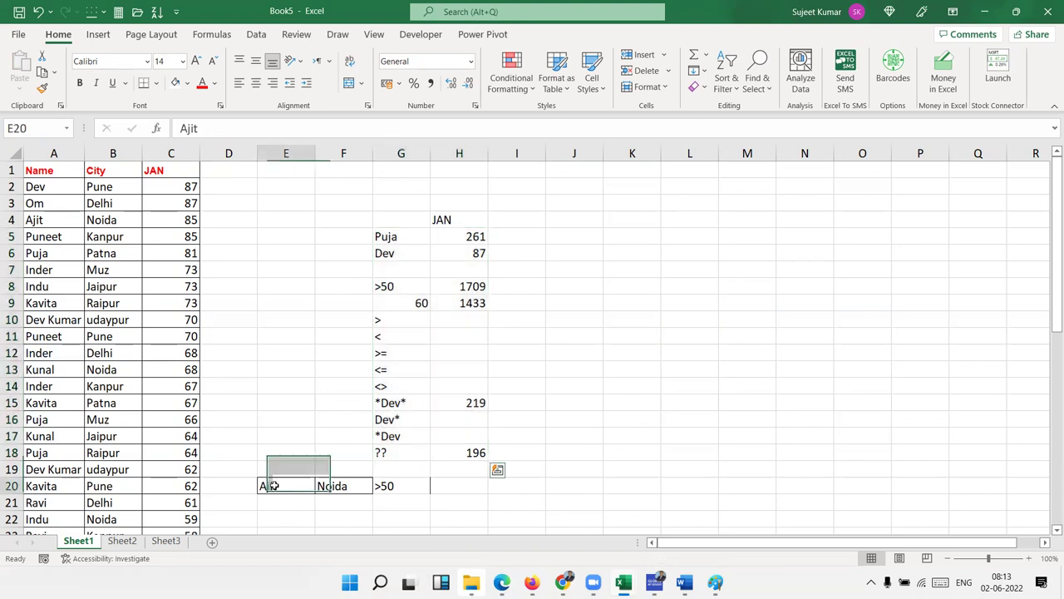
- In H20, enter =SUMIFS(C:C,A:A,E20,B:B,G20), which returns 0
{"action": "left_click", "coordinate": [445, 484]}
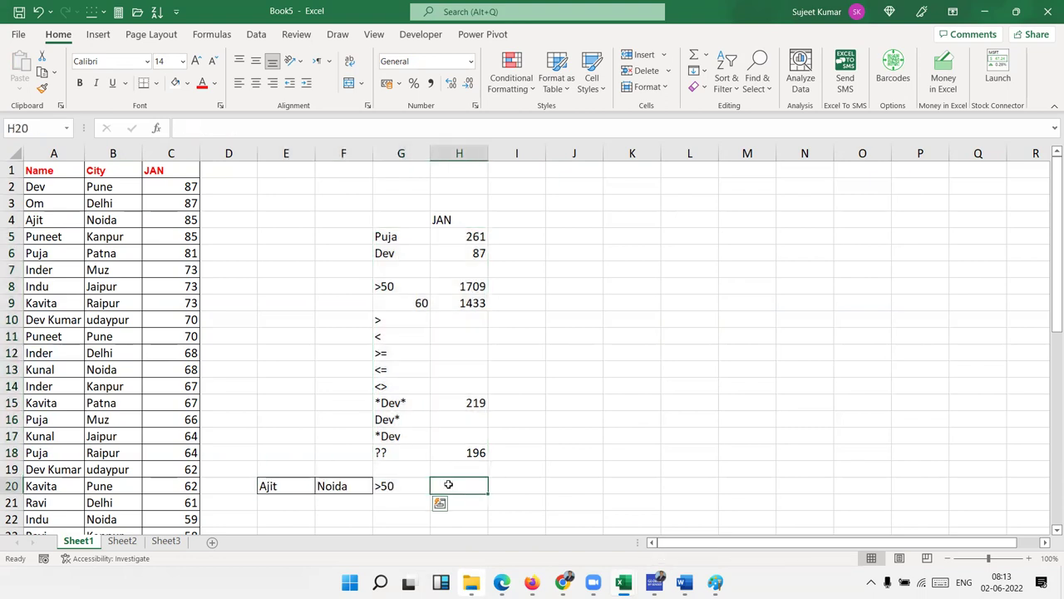
{"action": "type", "text": "=sum"}
{"action": "key", "text": "Down"}
{"action": "key", "text": "Down"}
{"action": "key", "text": "Tab"}
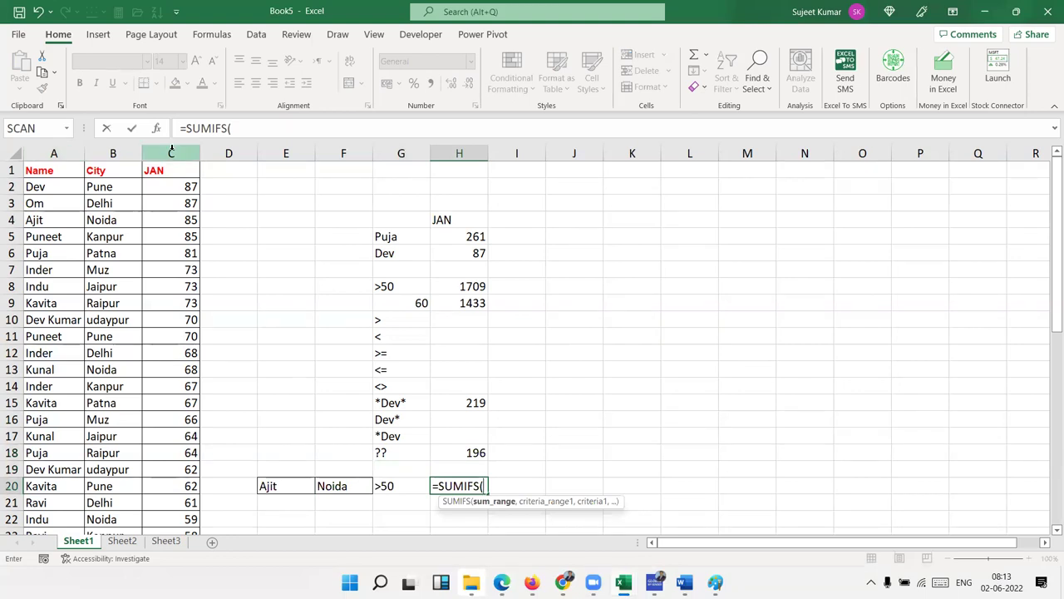
{"action": "left_click", "coordinate": [172, 148]}
{"action": "type", "text": ","}
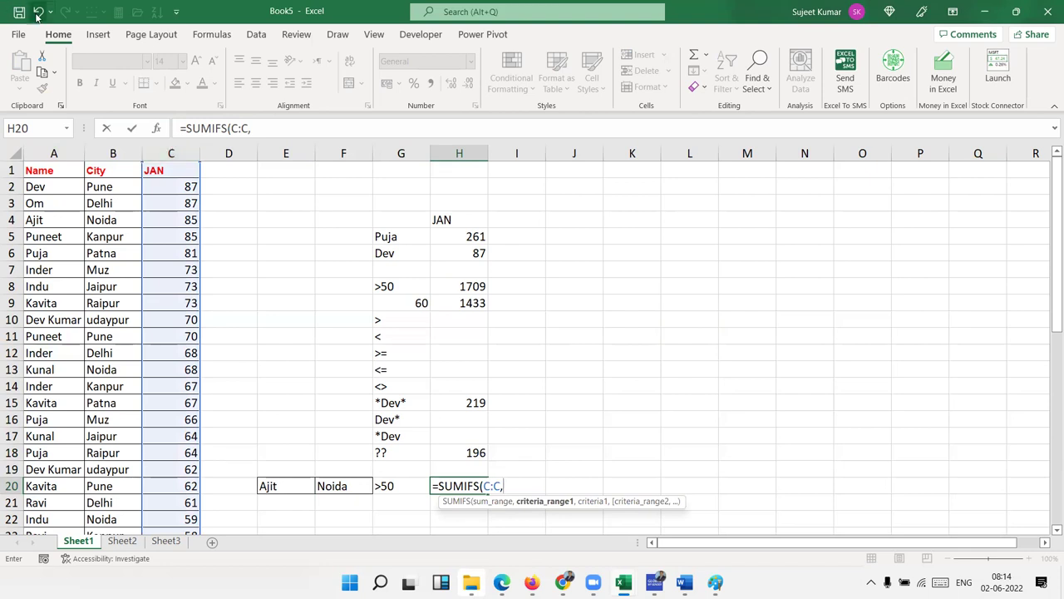
{"action": "left_click", "coordinate": [58, 150]}
{"action": "type", "text": ","}
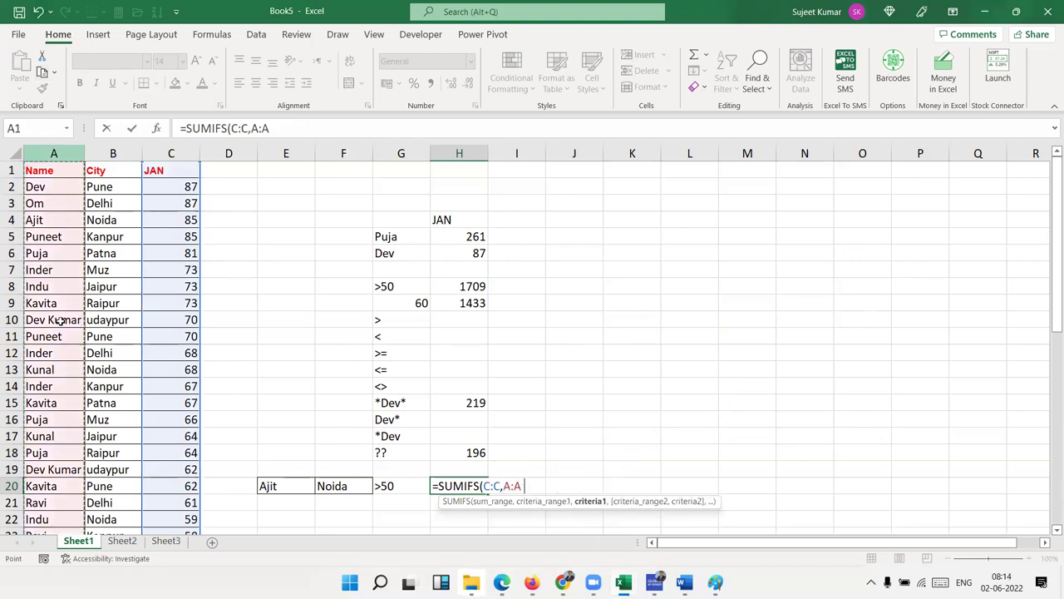
{"action": "left_click", "coordinate": [283, 486]}
{"action": "type", "text": ","}
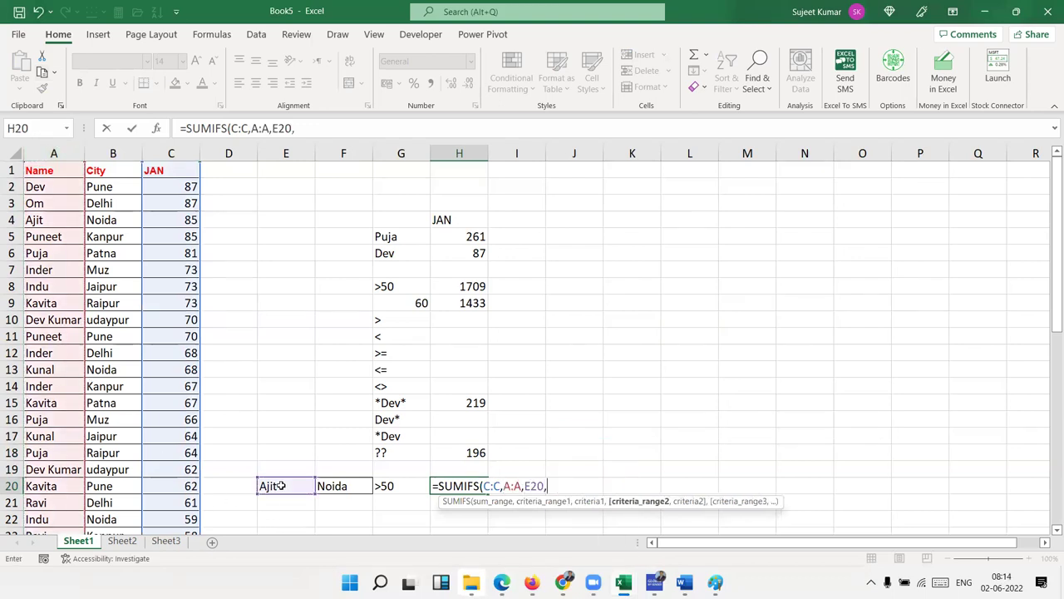
{"action": "left_click", "coordinate": [110, 153]}
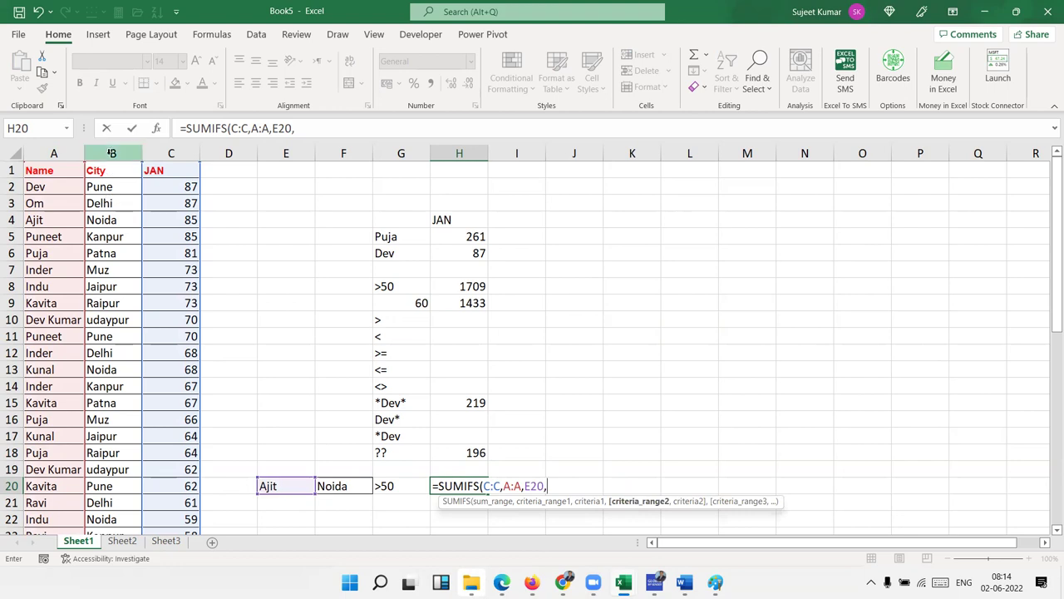
{"action": "type", "text": "B:B,"}
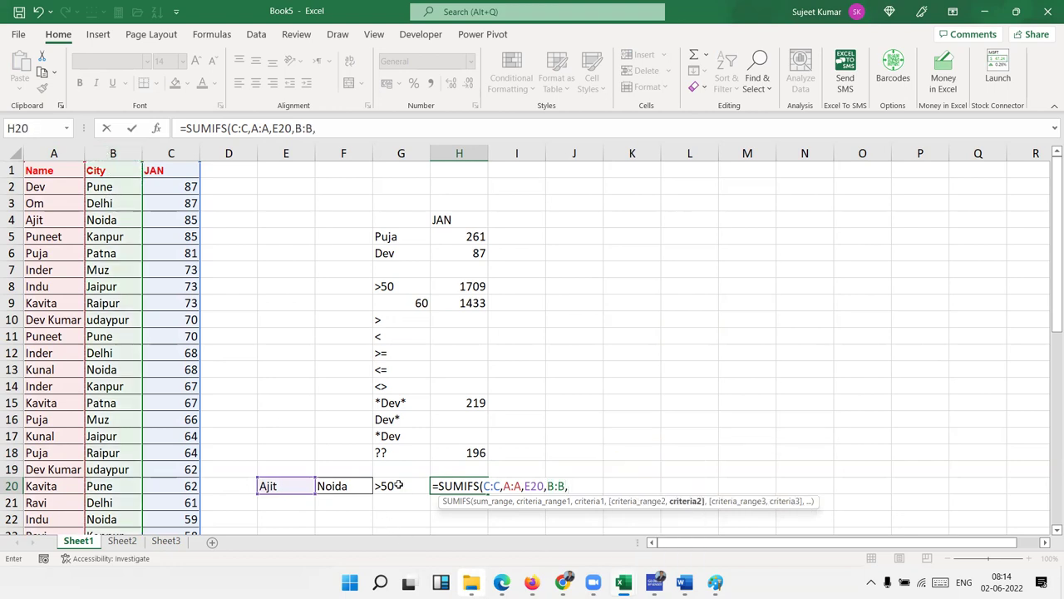
{"action": "left_click", "coordinate": [398, 485]}
{"action": "key", "text": "Return"}
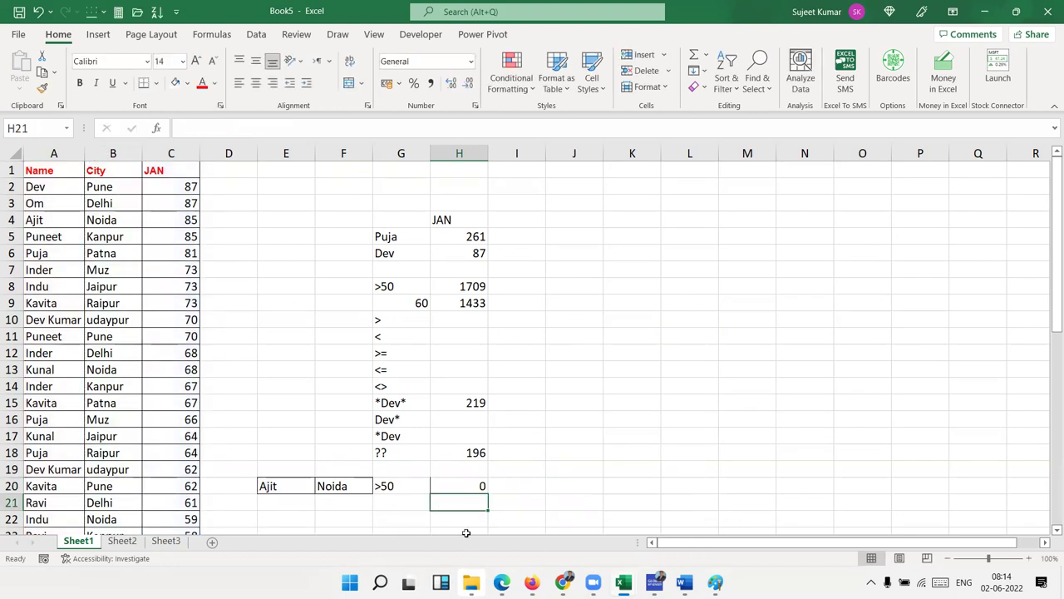
- Correct H20 to =SUMIFS(C:C,A:A,E20,B:B,F20,C:C,G20), now returning 85
{"action": "left_click", "coordinate": [463, 490]}
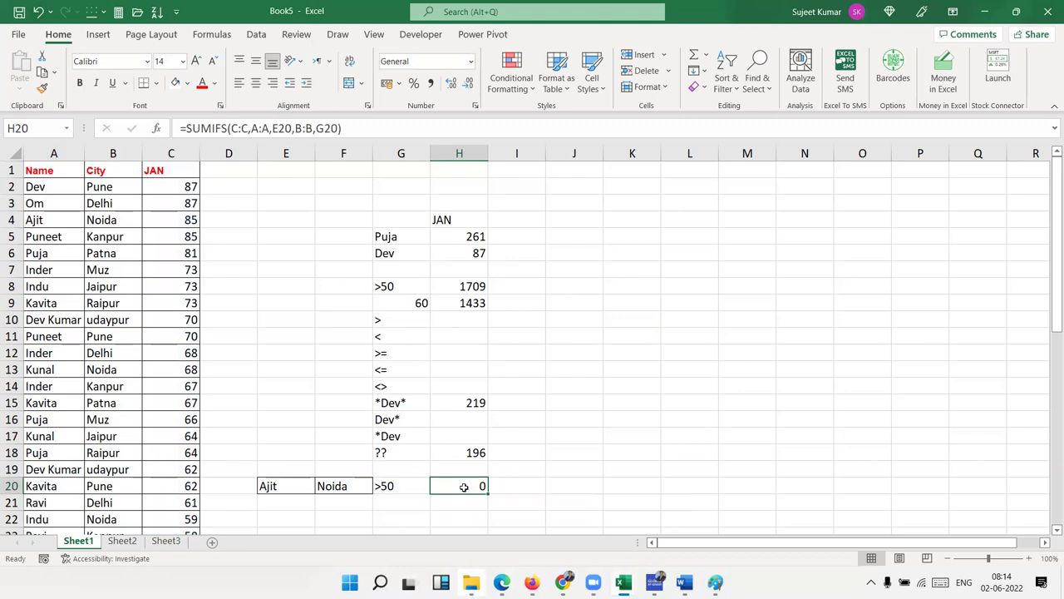
{"action": "double_click", "coordinate": [464, 486]}
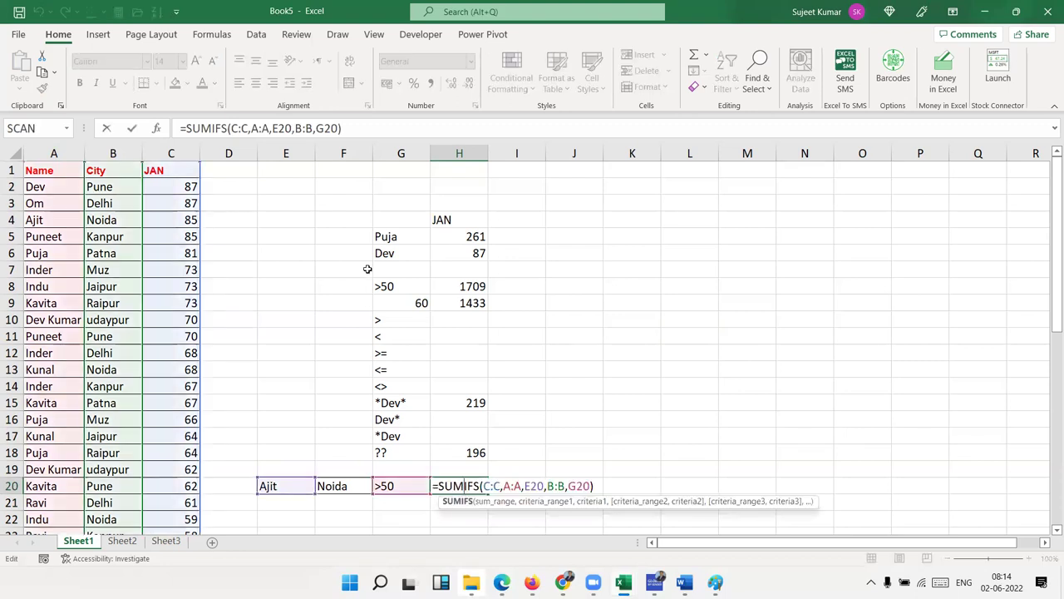
{"action": "left_click", "coordinate": [384, 127]}
{"action": "key", "text": "BackSpace"}
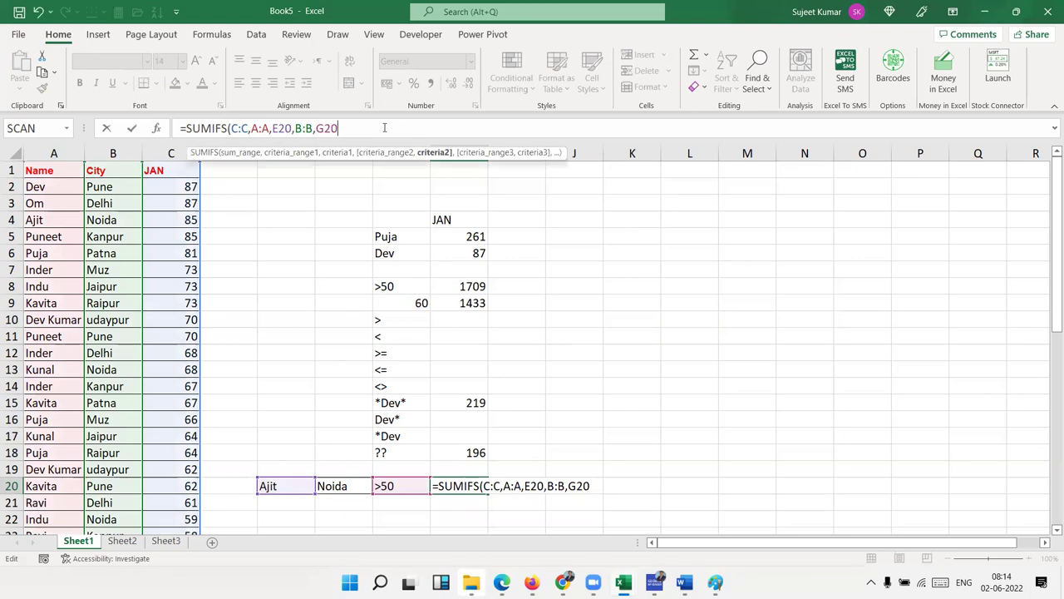
{"action": "key", "text": "BackSpace"}
{"action": "key", "text": "BackSpace"}
{"action": "key", "text": "BackSpace"}
{"action": "key", "text": "BackSpace"}
{"action": "key", "text": "BackSpace"}
{"action": "key", "text": "BackSpace"}
{"action": "key", "text": "BackSpace"}
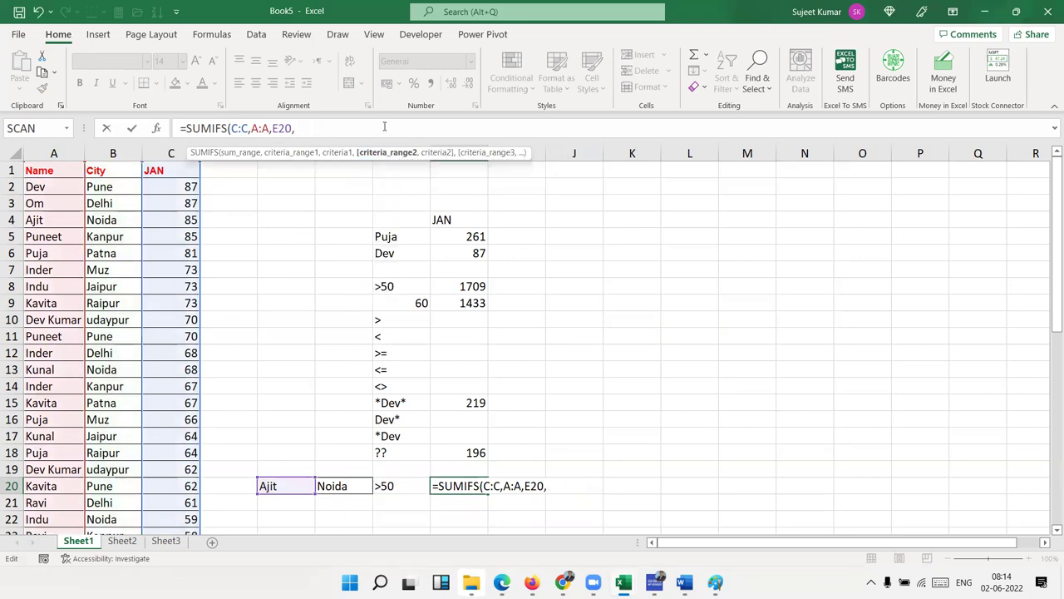
{"action": "left_click", "coordinate": [134, 148]}
{"action": "type", "text": ","}
{"action": "left_click", "coordinate": [343, 485]}
{"action": "type", "text": ","}
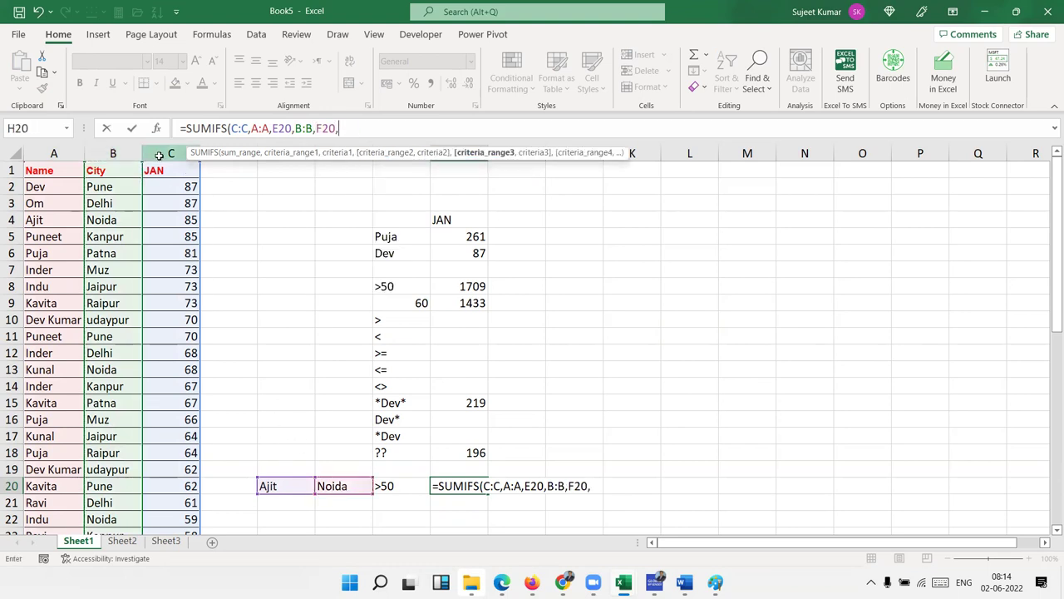
{"action": "left_click", "coordinate": [163, 153]}
{"action": "type", "text": ","}
{"action": "left_click", "coordinate": [386, 485]}
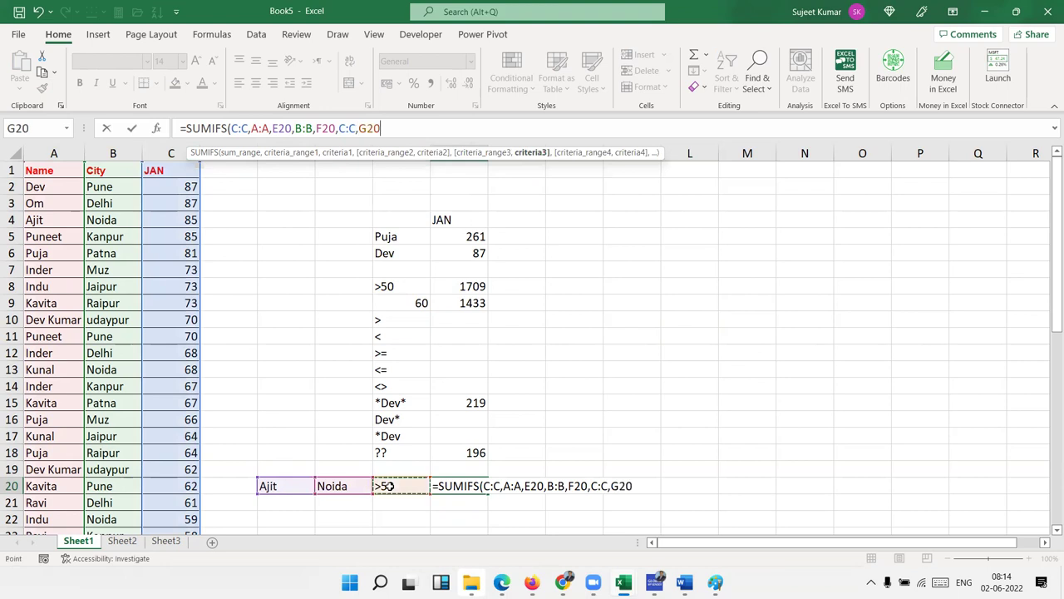
{"action": "type", "text": ")"}
{"action": "key", "text": "Return"}
{"action": "key", "text": "Up"}
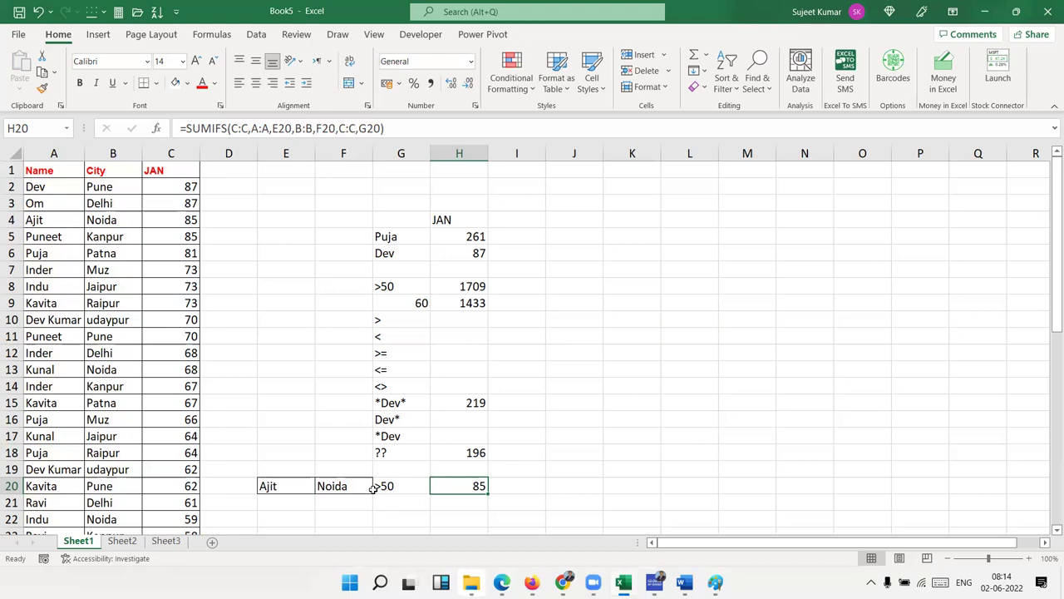
- Review the criteria examples and SUMIF results in columns G and H
{"action": "key", "text": "F2"}
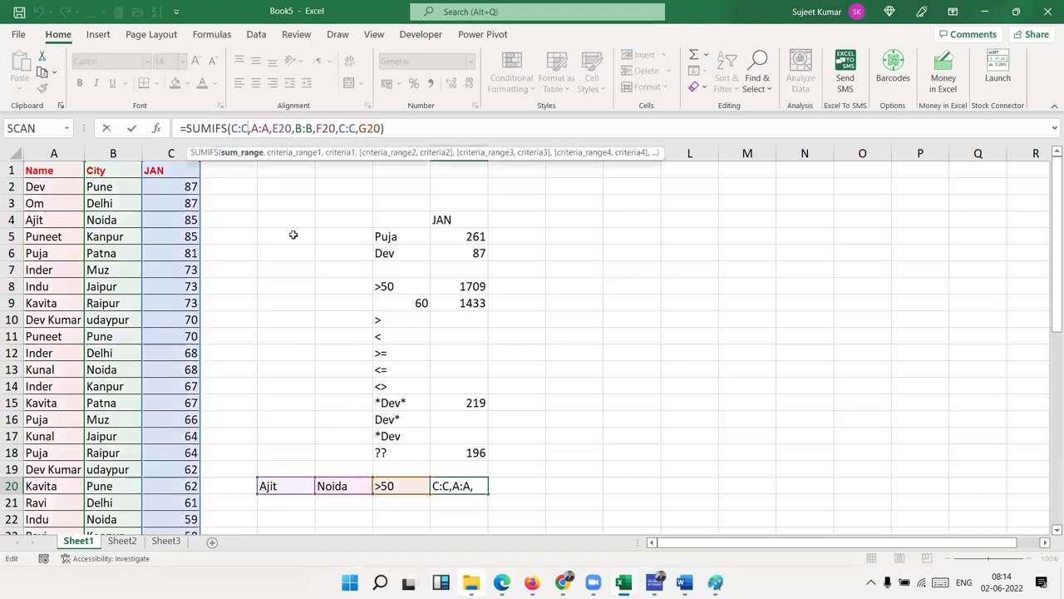
{"action": "key", "text": "Escape"}
{"action": "left_click_drag", "start_coordinate": [418, 458], "coordinate": [448, 286]}
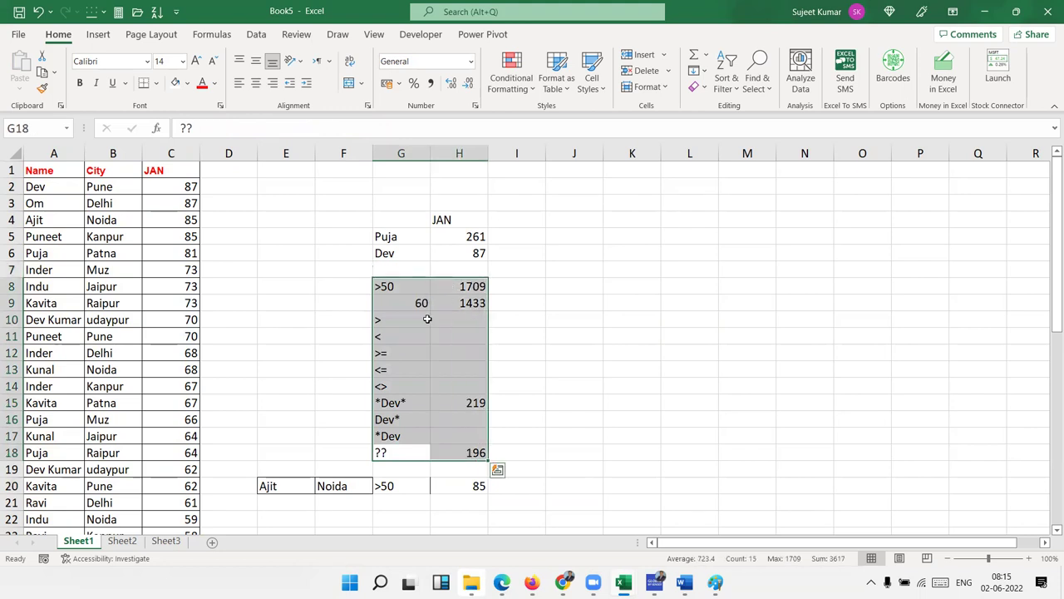
{"action": "left_click", "coordinate": [497, 152]}
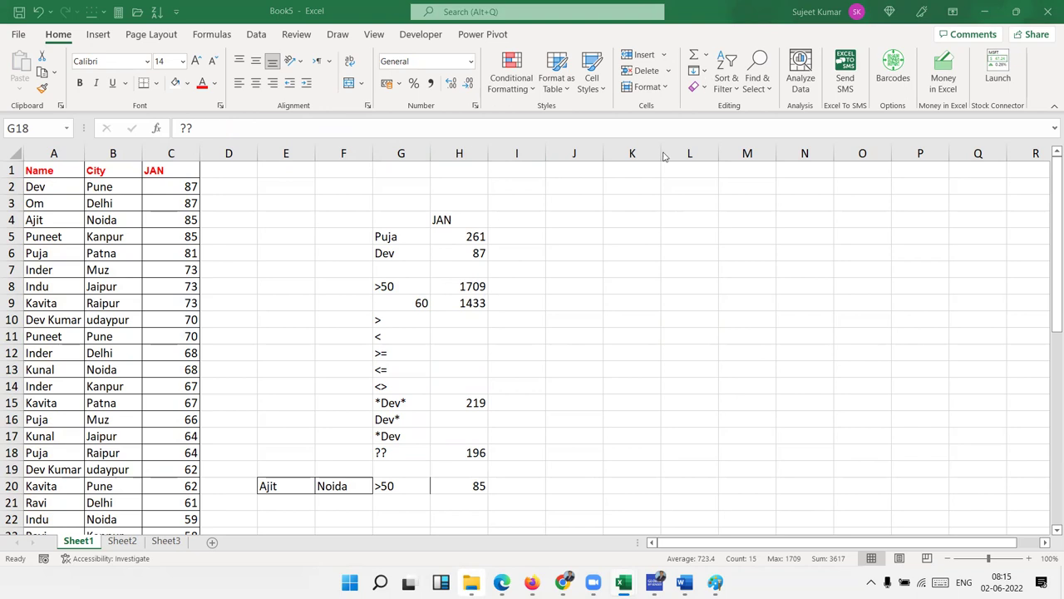
{"action": "left_click", "coordinate": [456, 239]}
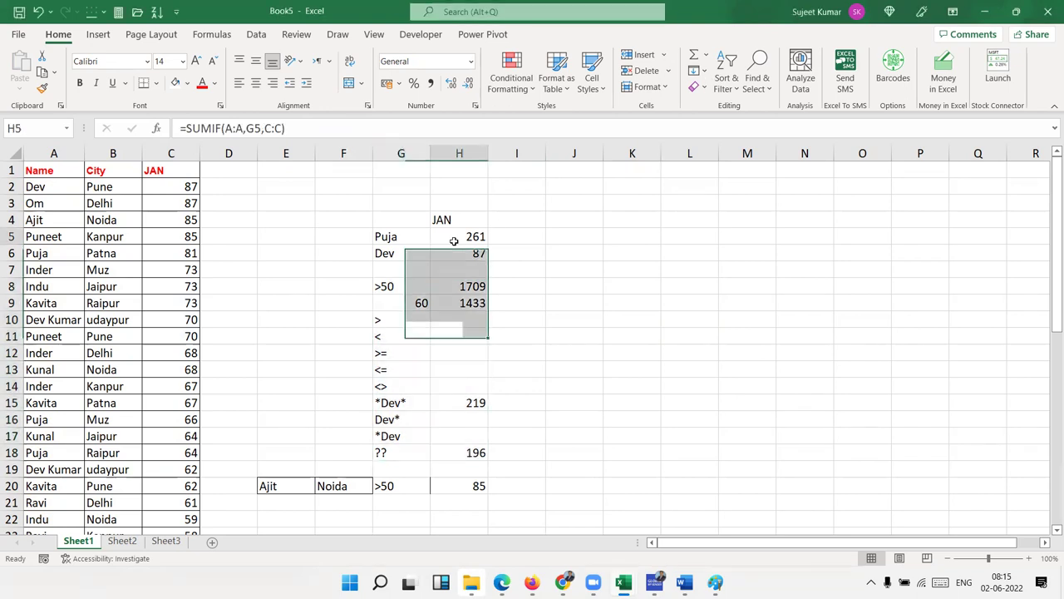
{"action": "left_click_drag", "start_coordinate": [480, 487], "coordinate": [475, 240]}
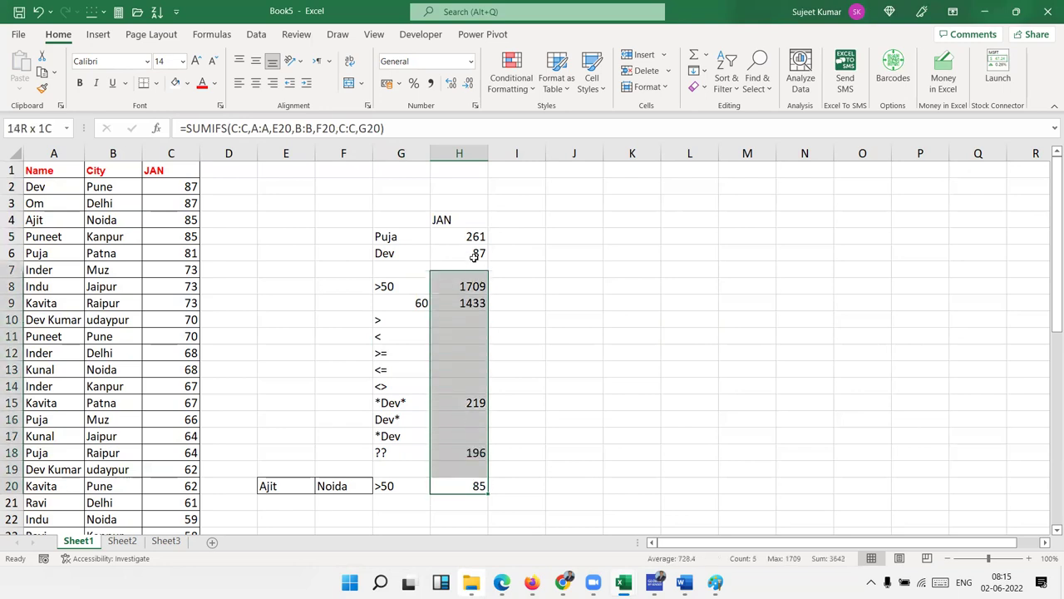
- Enter =AVERAGEIF(A:A,G5) in I5 with Puja as the criterion
{"action": "left_click", "coordinate": [515, 239]}
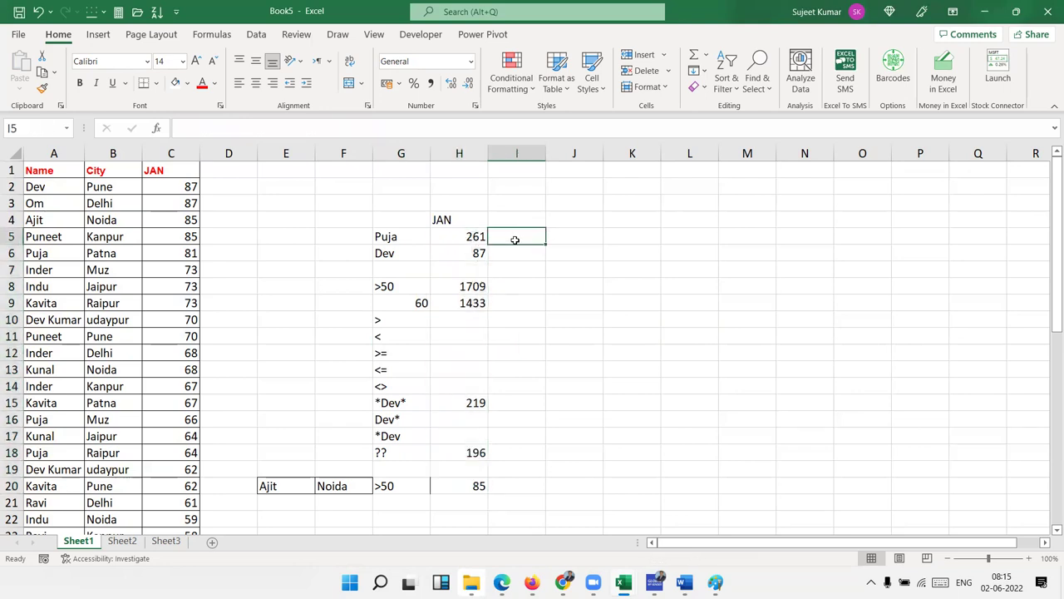
{"action": "type", "text": "=av"}
{"action": "key", "text": "Down"}
{"action": "key", "text": "Down"}
{"action": "key", "text": "Down"}
{"action": "key", "text": "Up"}
{"action": "key", "text": "Up"}
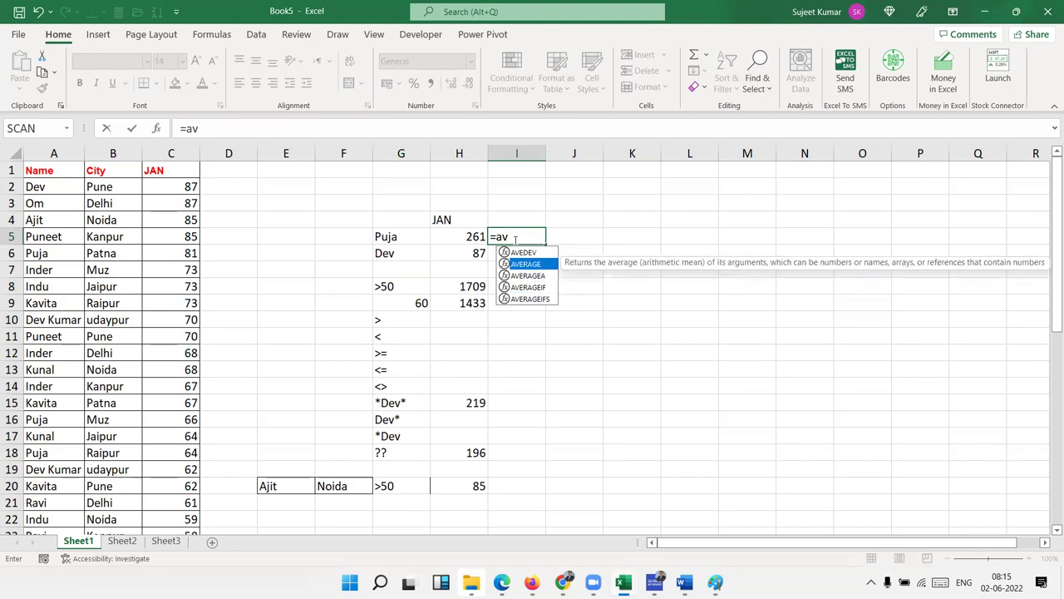
{"action": "key", "text": "Down"}
{"action": "key", "text": "Down"}
{"action": "key", "text": "Tab"}
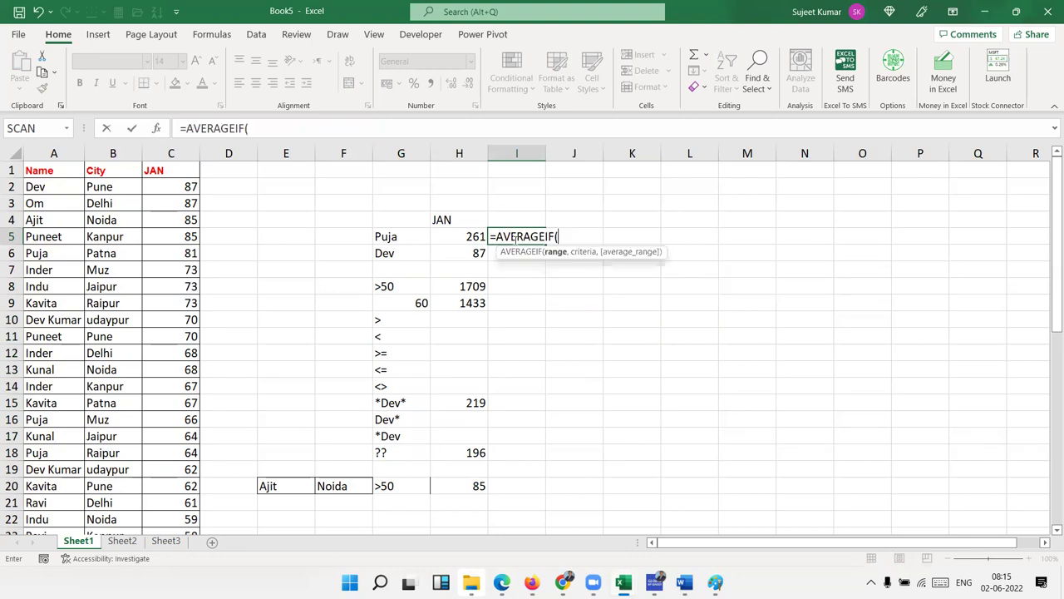
{"action": "left_click", "coordinate": [53, 153]}
{"action": "type", "text": ","}
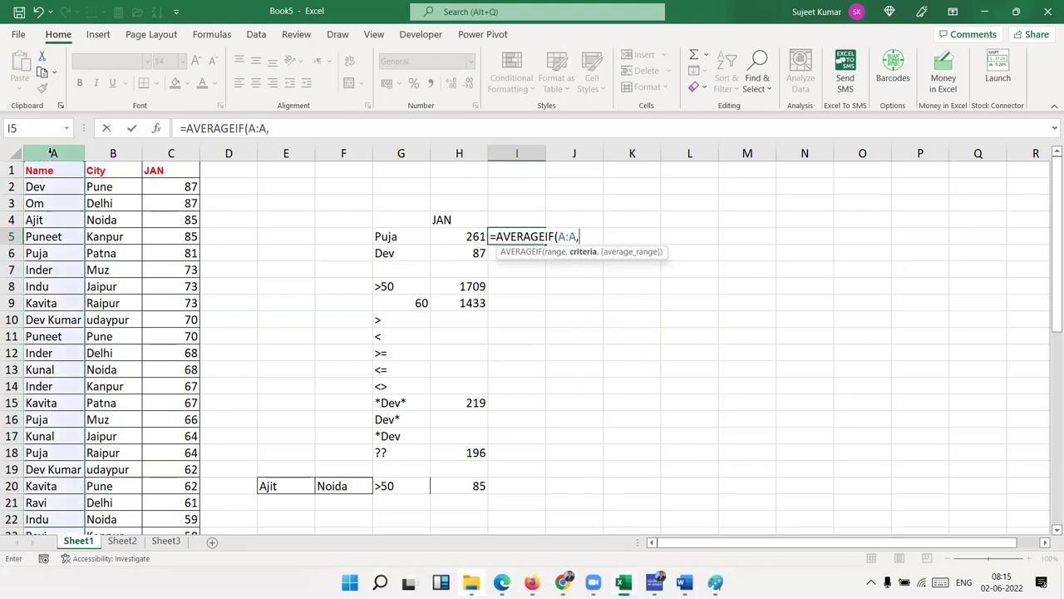
{"action": "left_click", "coordinate": [398, 236]}
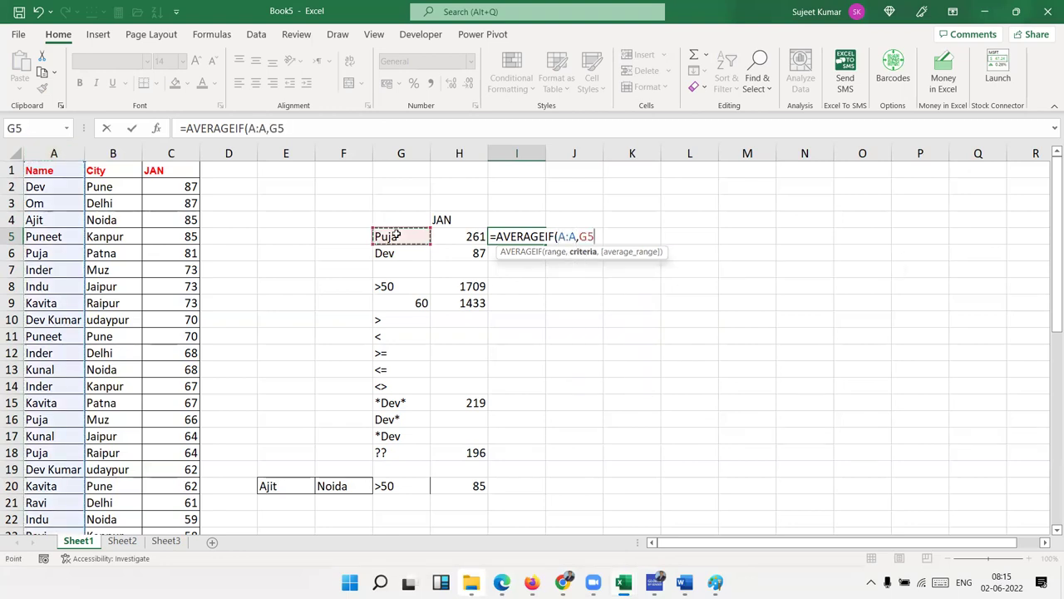
{"action": "key", "text": "Return"}
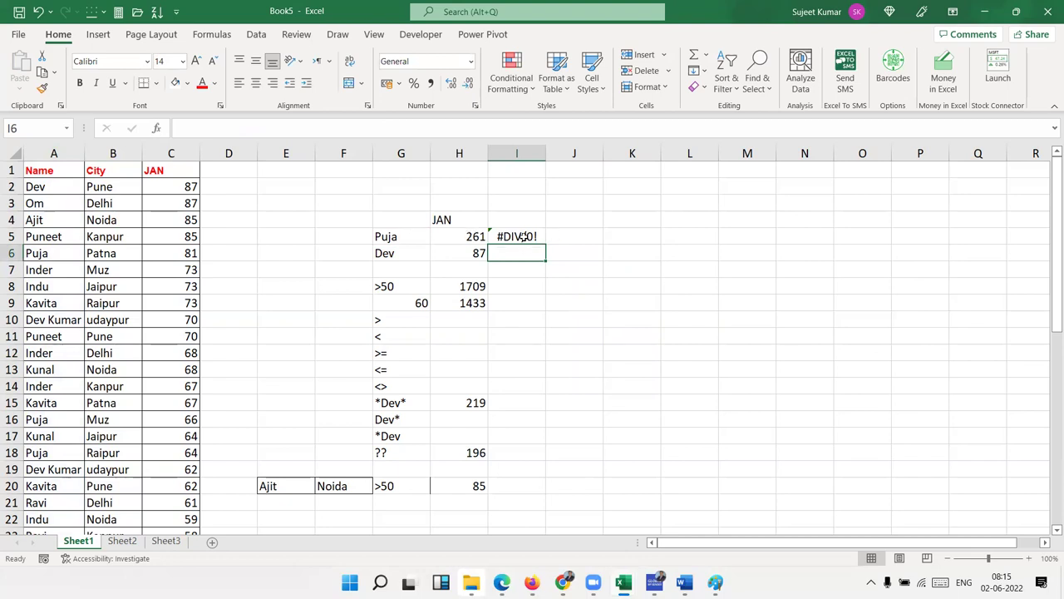
- Add C:C as the average range so I5 shows 65.25
{"action": "double_click", "coordinate": [524, 237]}
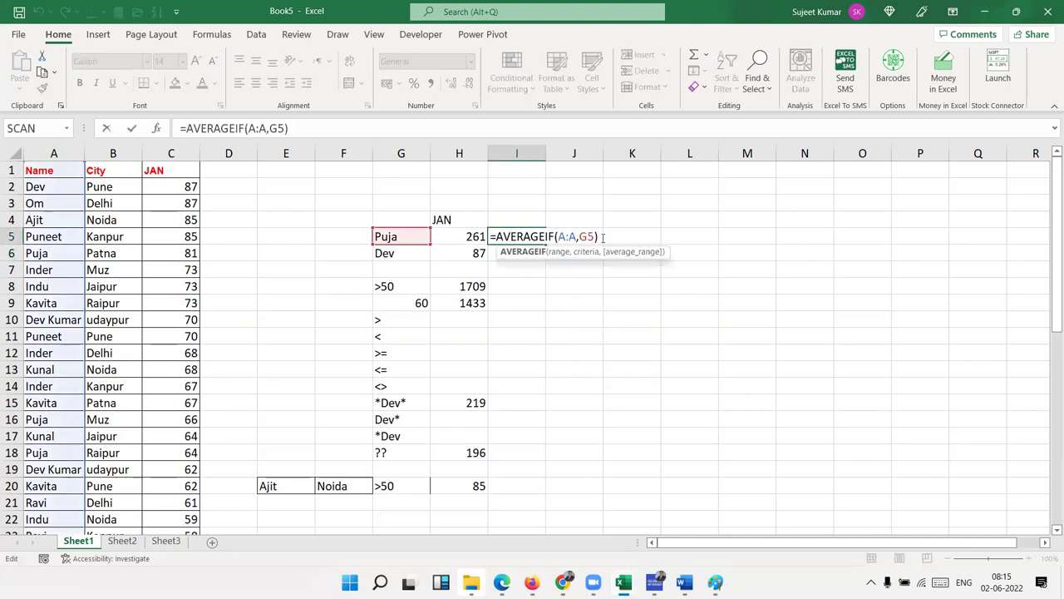
{"action": "key", "text": "BackSpace"}
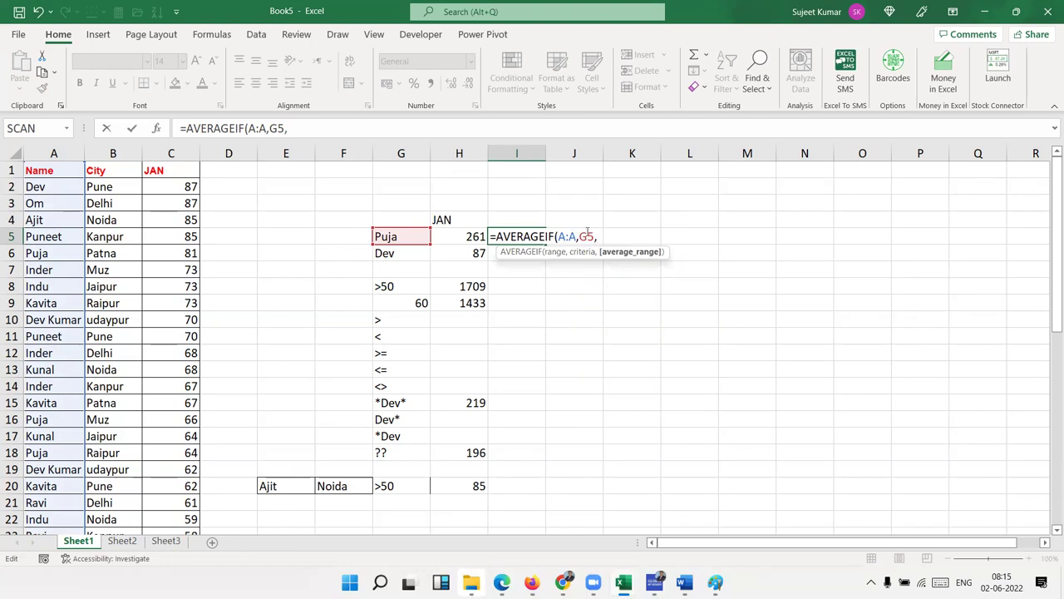
{"action": "left_click", "coordinate": [175, 153]}
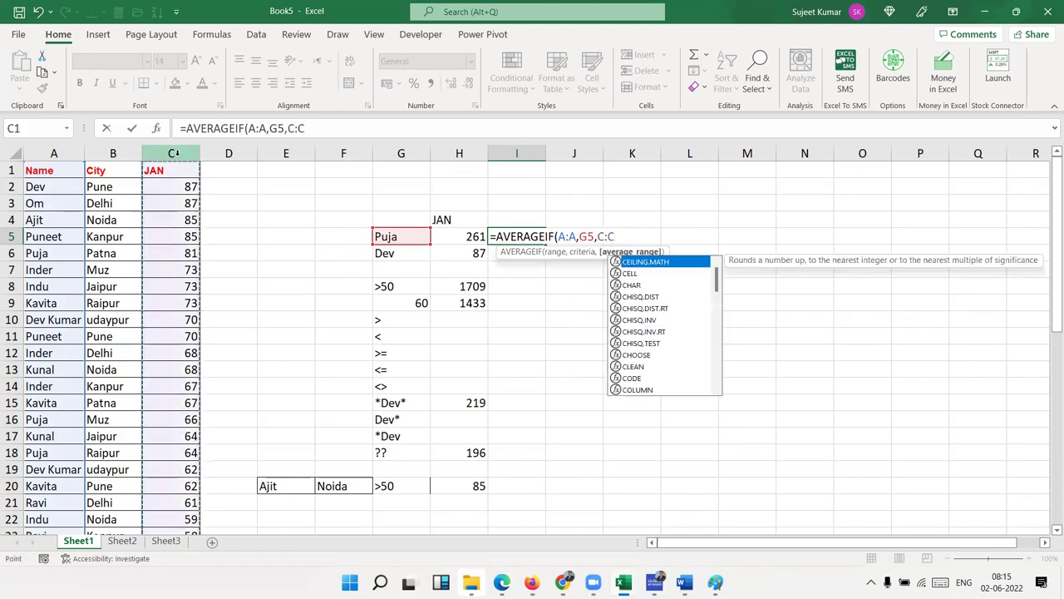
{"action": "key", "text": "Return"}
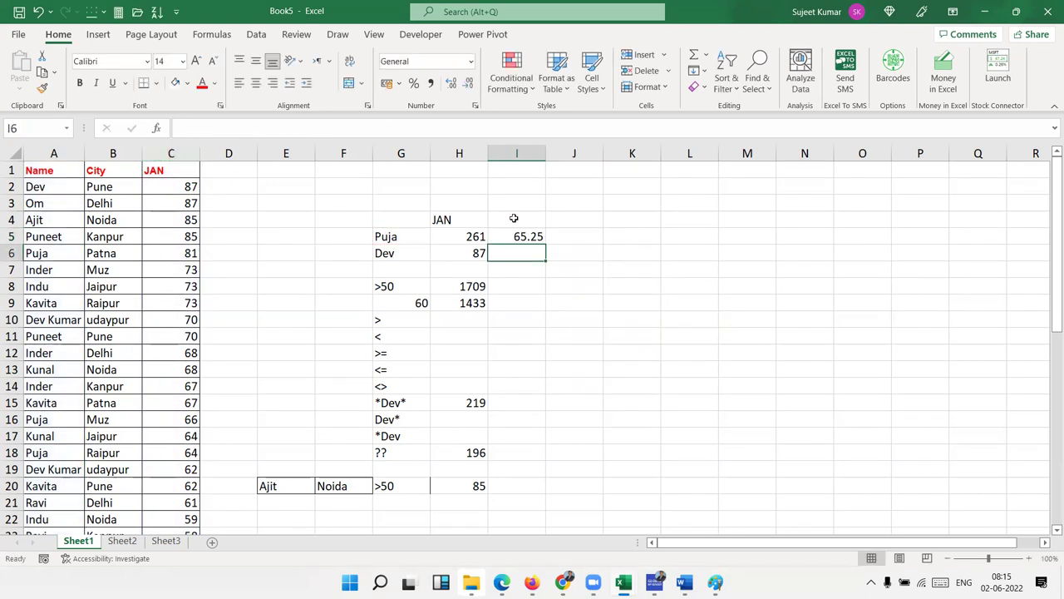
- In I8, enter =AVERAGEIF(C:C,G8) to average JAN values above 50, giving 68.36
{"action": "left_click", "coordinate": [525, 241]}
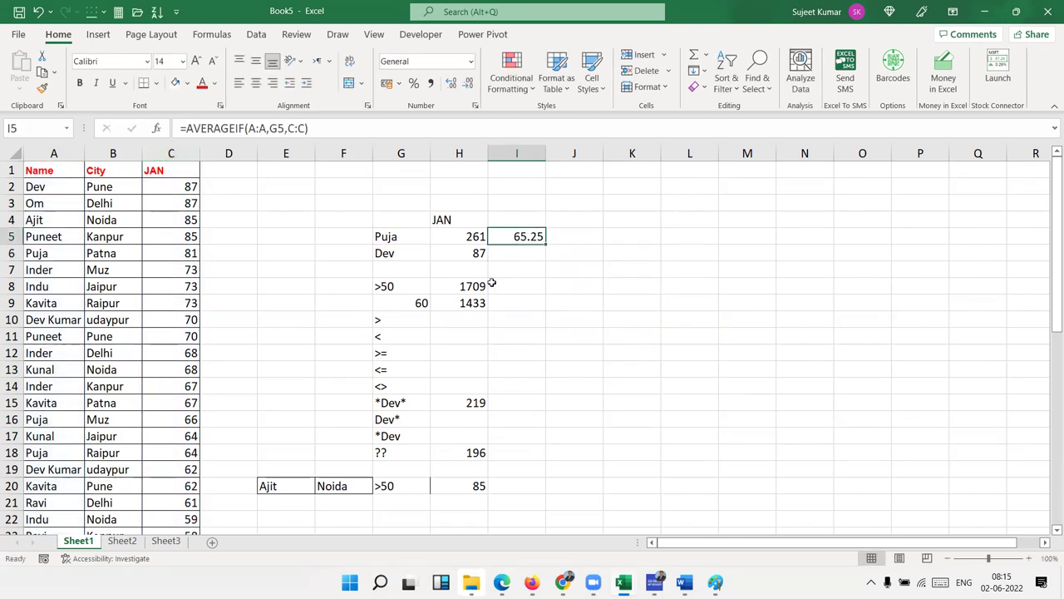
{"action": "left_click", "coordinate": [532, 287]}
{"action": "type", "text": "=a"}
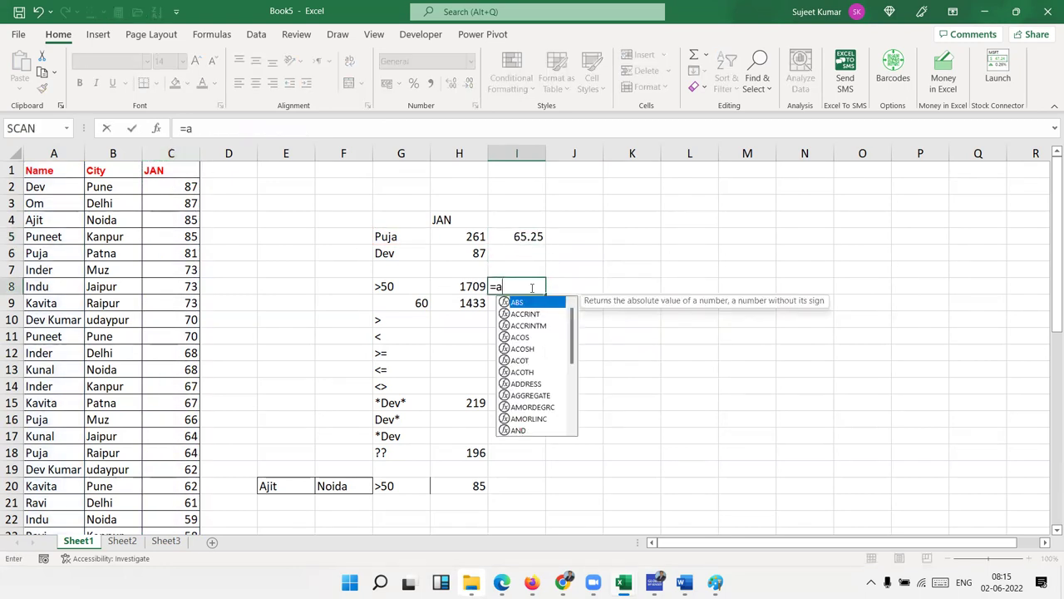
{"action": "type", "text": "v"}
{"action": "key", "text": "Down"}
{"action": "key", "text": "Down"}
{"action": "key", "text": "Down"}
{"action": "key", "text": "Tab"}
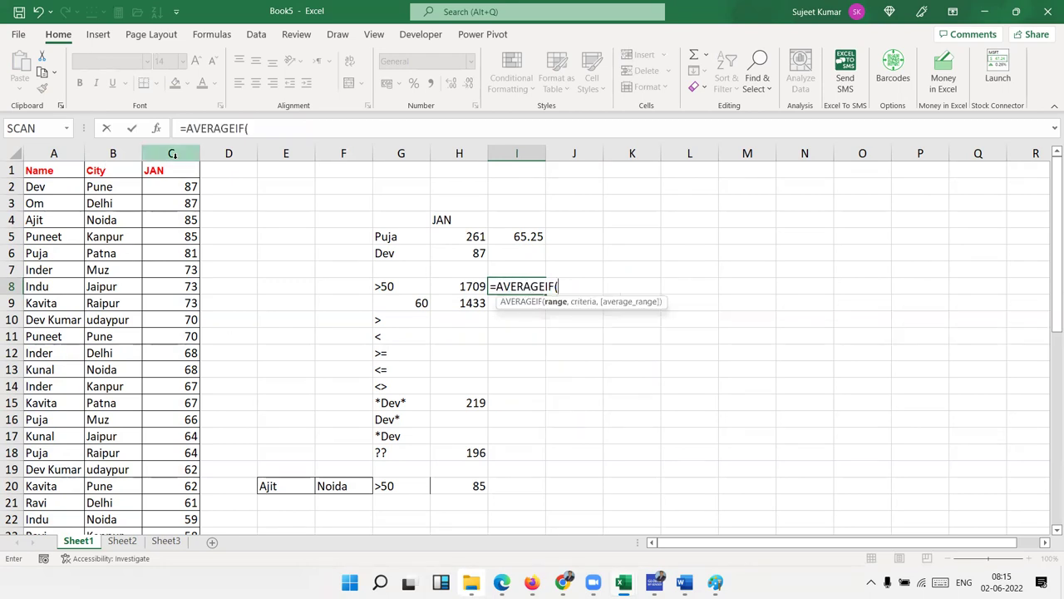
{"action": "left_click", "coordinate": [173, 154]}
{"action": "type", "text": ","}
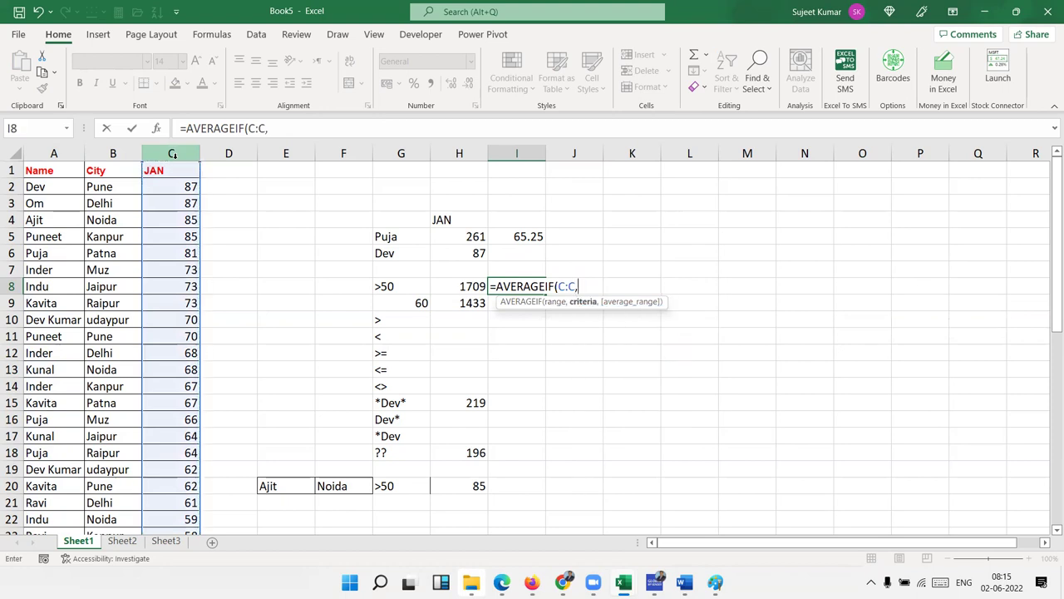
{"action": "left_click", "coordinate": [404, 286]}
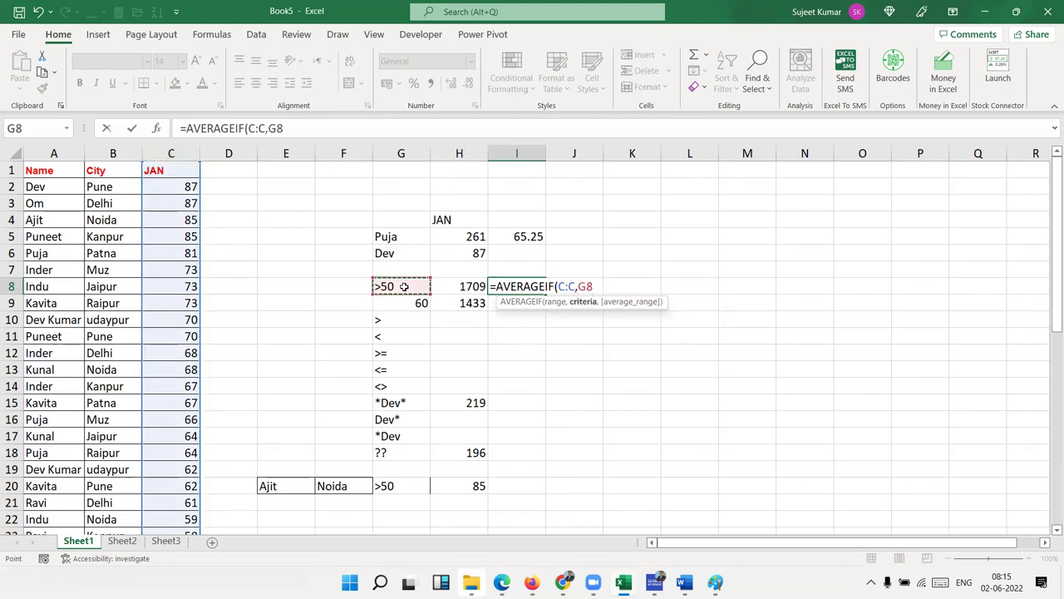
{"action": "key", "text": "Return"}
{"action": "left_click", "coordinate": [535, 286]}
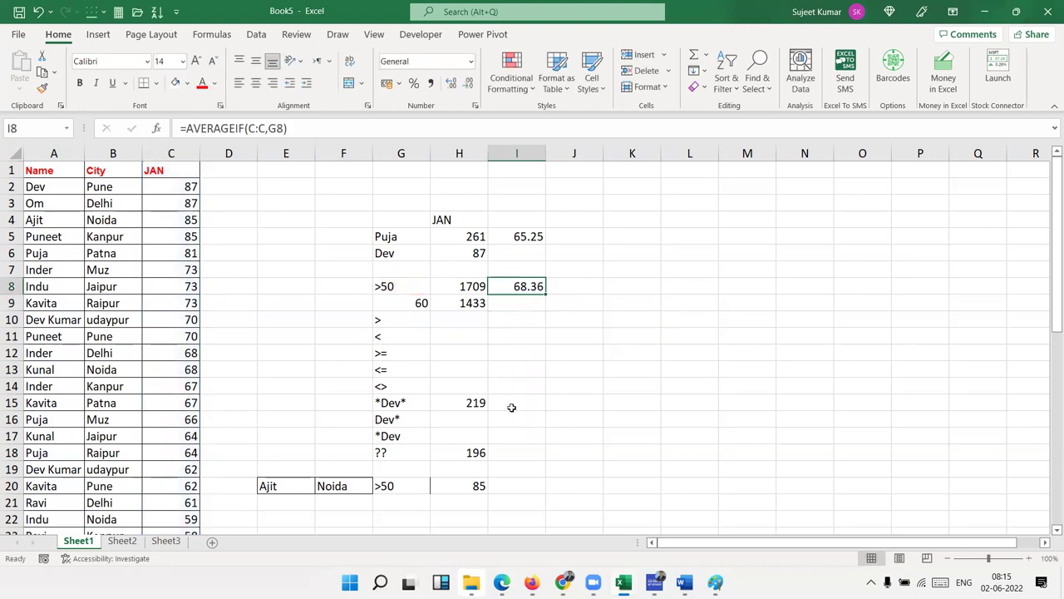
{"action": "left_click_drag", "start_coordinate": [403, 436], "coordinate": [374, 309]}
- Start an AVERAGEIFS formula in I20 that averages the JAN column C:C
{"action": "scroll", "coordinate": [513, 376], "scroll_direction": "down", "scroll_amount": 3}
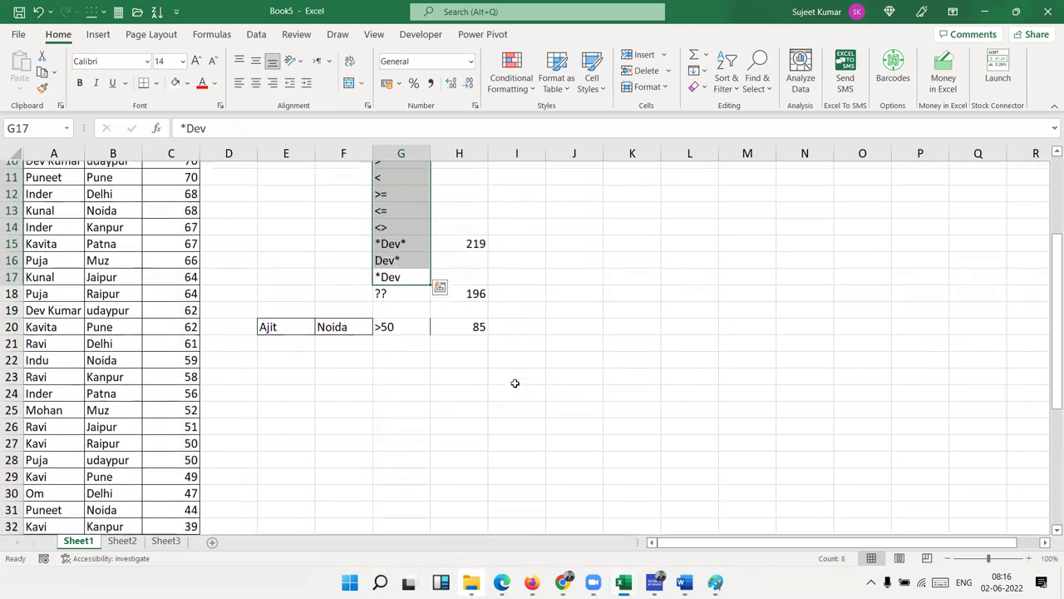
{"action": "left_click_drag", "start_coordinate": [283, 319], "coordinate": [383, 320]}
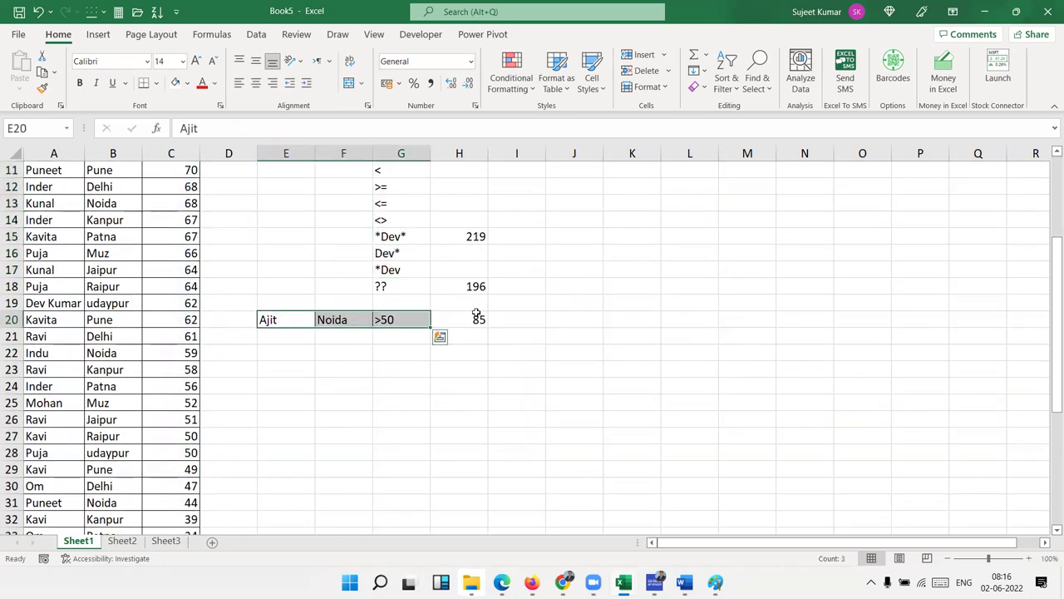
{"action": "left_click_drag", "start_coordinate": [511, 326], "coordinate": [470, 322]}
{"action": "left_click", "coordinate": [512, 328]}
{"action": "type", "text": "="}
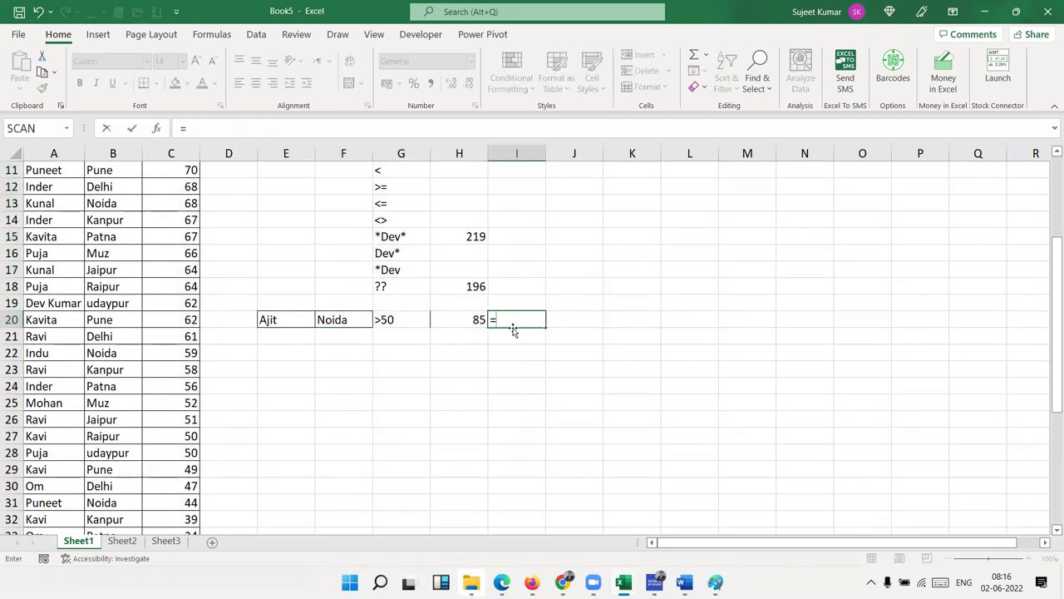
{"action": "type", "text": "av"}
{"action": "key", "text": "Down"}
{"action": "key", "text": "Down"}
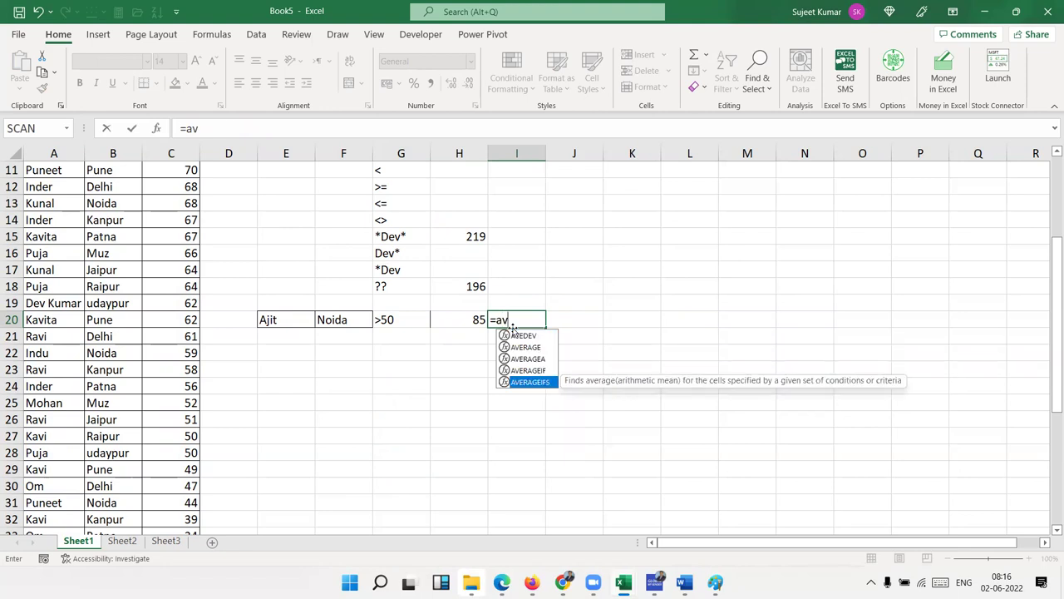
{"action": "key", "text": "Tab"}
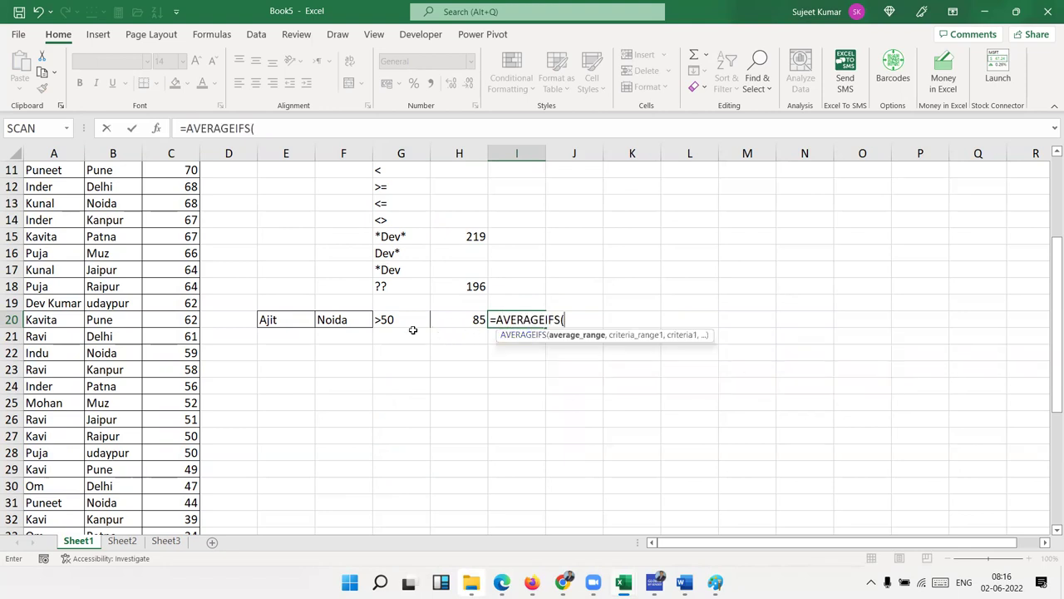
{"action": "scroll", "coordinate": [365, 316], "scroll_direction": "up", "scroll_amount": 3}
{"action": "scroll", "coordinate": [365, 317], "scroll_direction": "up", "scroll_amount": 1}
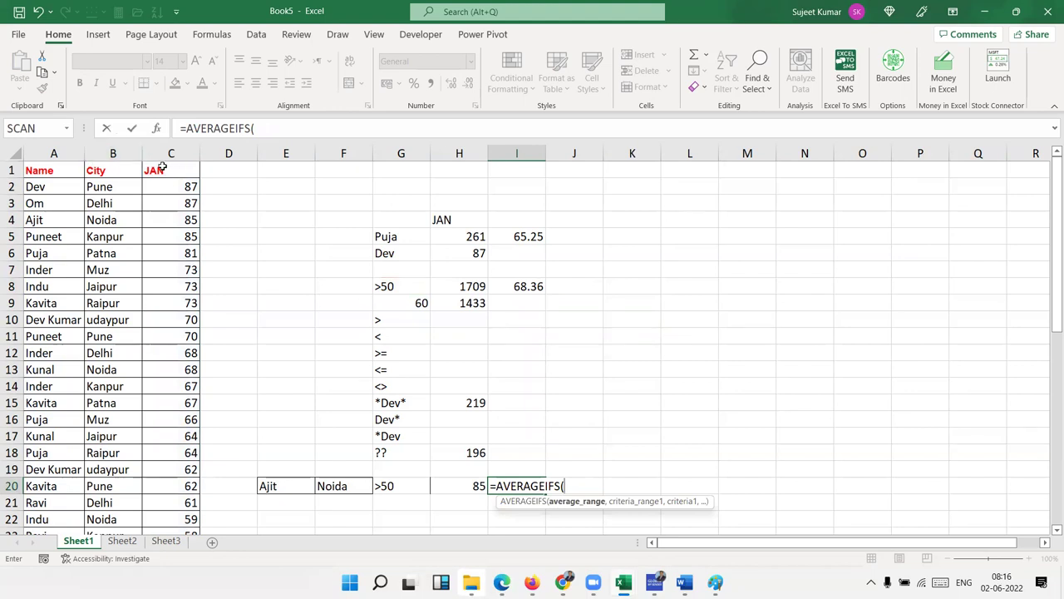
{"action": "type", "text": "C:C,"}
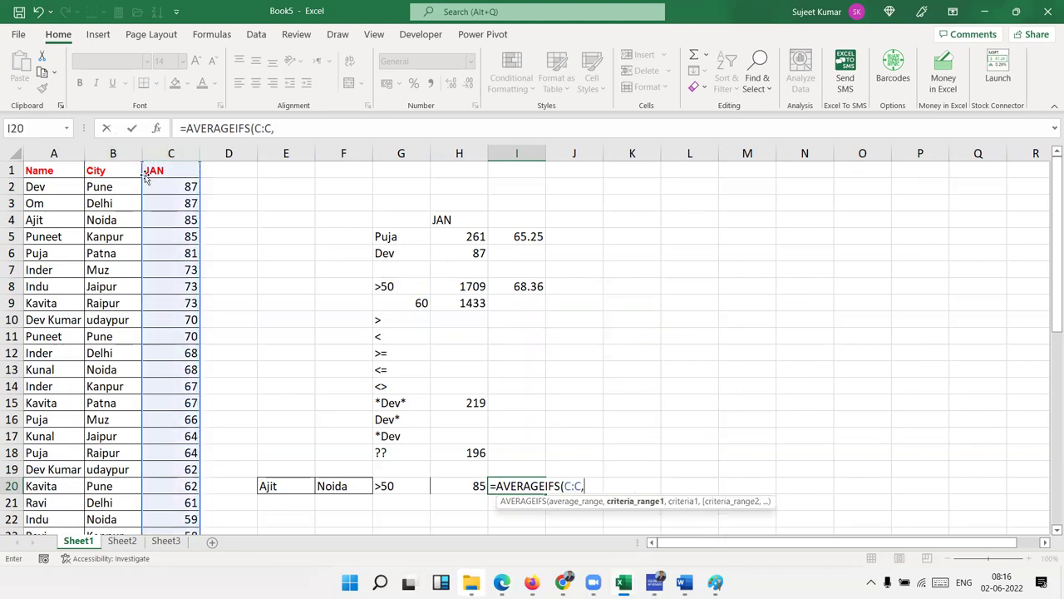
- Add criteria A:A with E20, B:B with F20, C:C with G20 and commit the formula
{"action": "left_click", "coordinate": [55, 155]}
{"action": "type", "text": ","}
{"action": "left_click", "coordinate": [293, 484]}
{"action": "type", "text": ","}
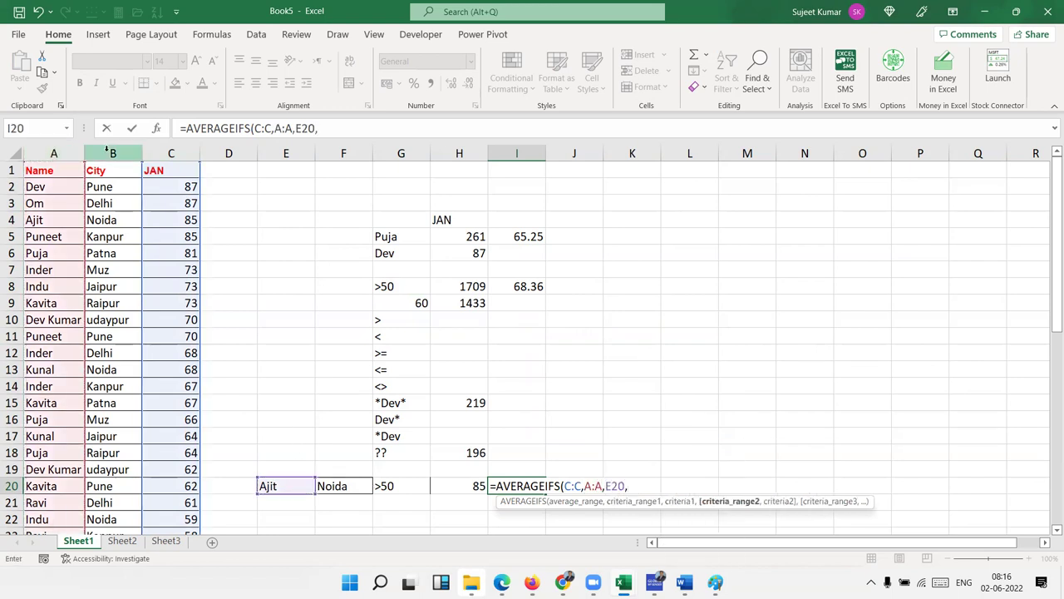
{"action": "left_click", "coordinate": [112, 153]}
{"action": "left_click", "coordinate": [343, 485]}
{"action": "type", "text": ","}
{"action": "left_click", "coordinate": [168, 153]}
{"action": "left_click", "coordinate": [413, 484]}
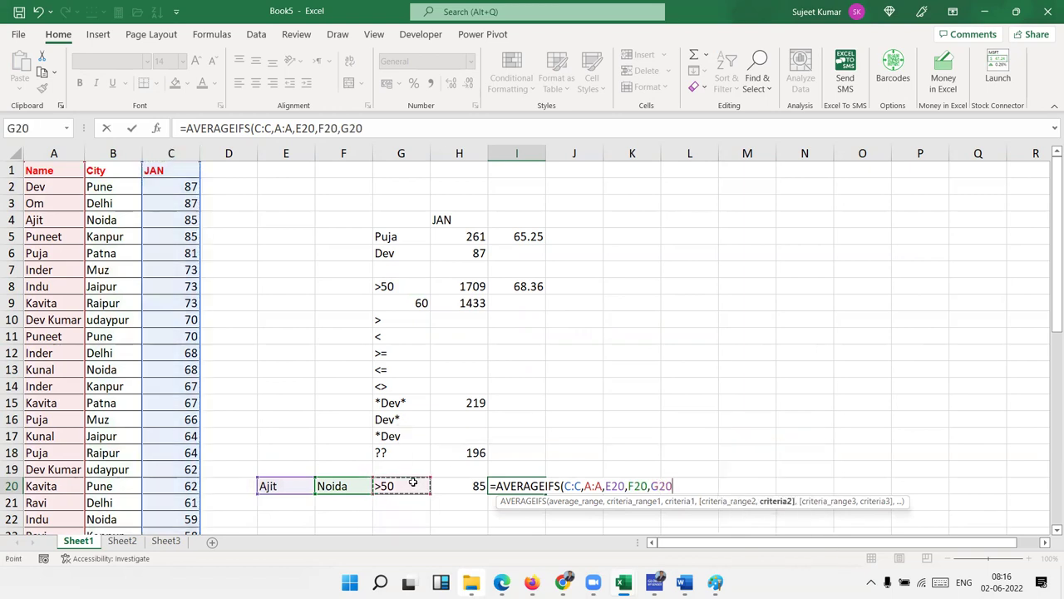
{"action": "key", "text": "Return"}
- Fix I20's #VALUE! error by deleting the misplaced F20 and G20 arguments in the formula bar
{"action": "left_click", "coordinate": [530, 486]}
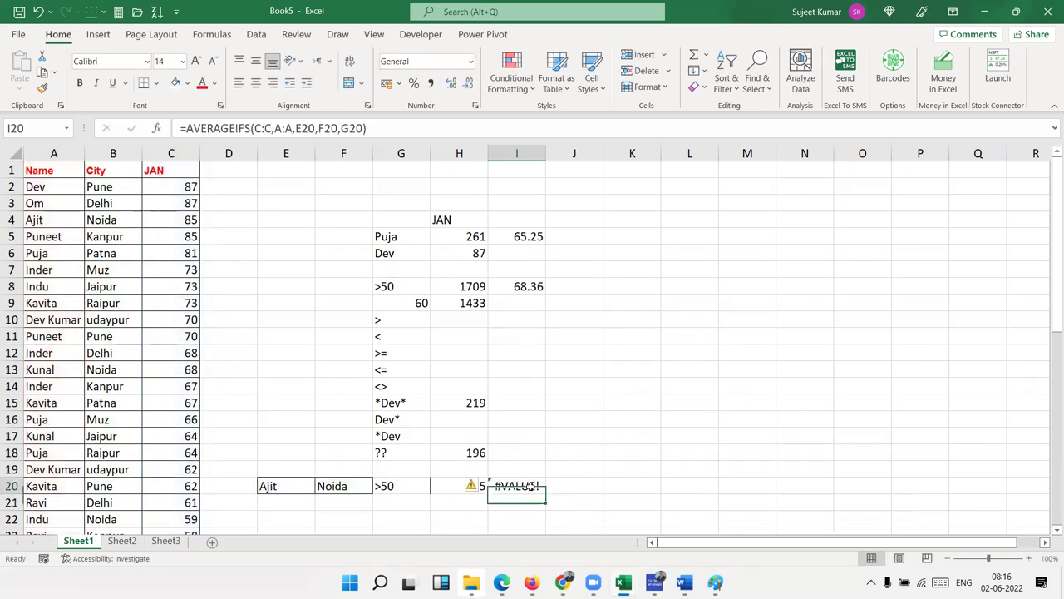
{"action": "double_click", "coordinate": [531, 485]}
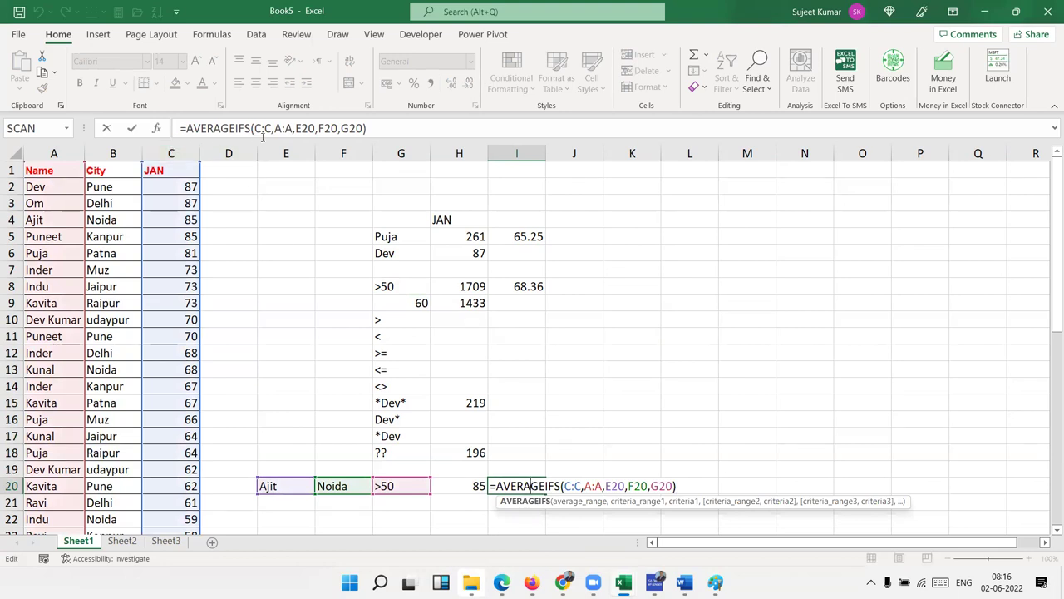
{"action": "left_click", "coordinate": [287, 128]}
{"action": "left_click", "coordinate": [308, 129]}
{"action": "left_click", "coordinate": [317, 129]}
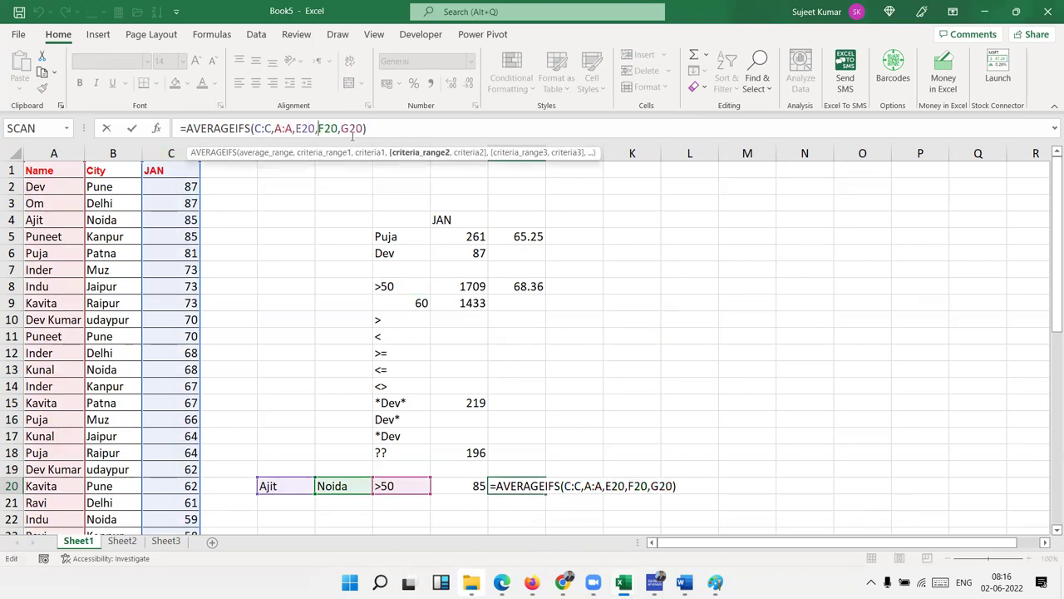
{"action": "key", "text": "Delete"}
{"action": "key", "text": "Delete"}
{"action": "key", "text": "Delete"}
{"action": "key", "text": "Delete"}
{"action": "key", "text": "Delete"}
{"action": "key", "text": "Delete"}
{"action": "key", "text": "Delete"}
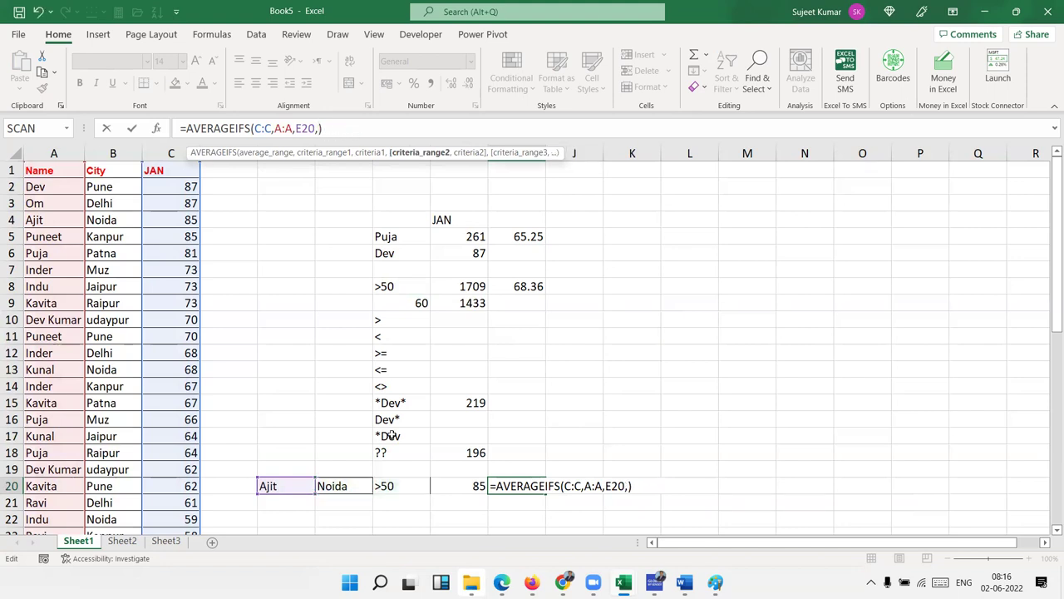
- Re-add B:B with Noida (F20) and C:C with >50 (G20), committing to get 85
{"action": "left_click", "coordinate": [101, 152]}
{"action": "type", "text": ","}
{"action": "left_click", "coordinate": [336, 486]}
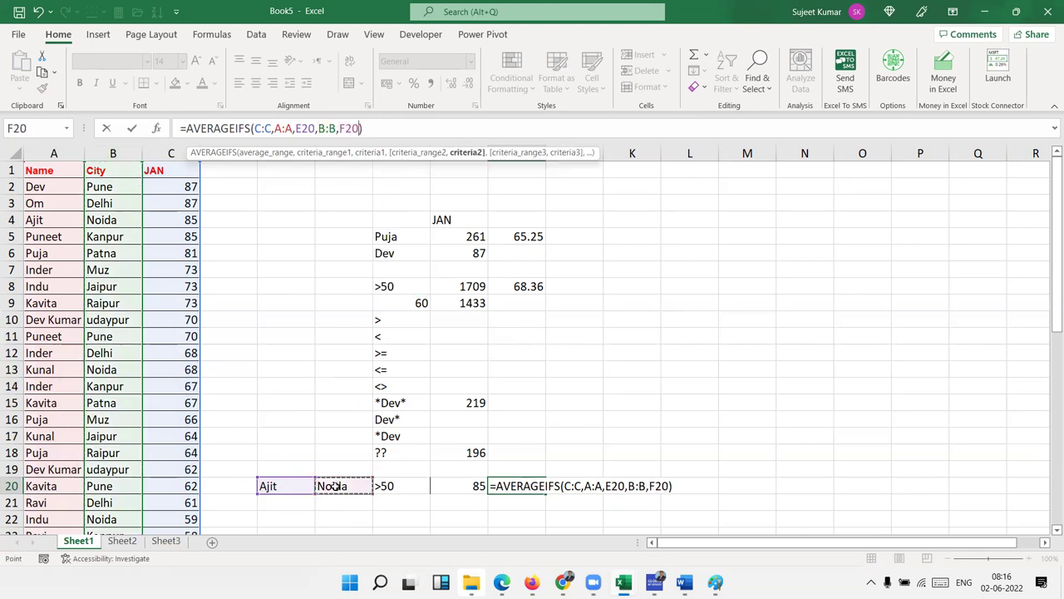
{"action": "type", "text": ","}
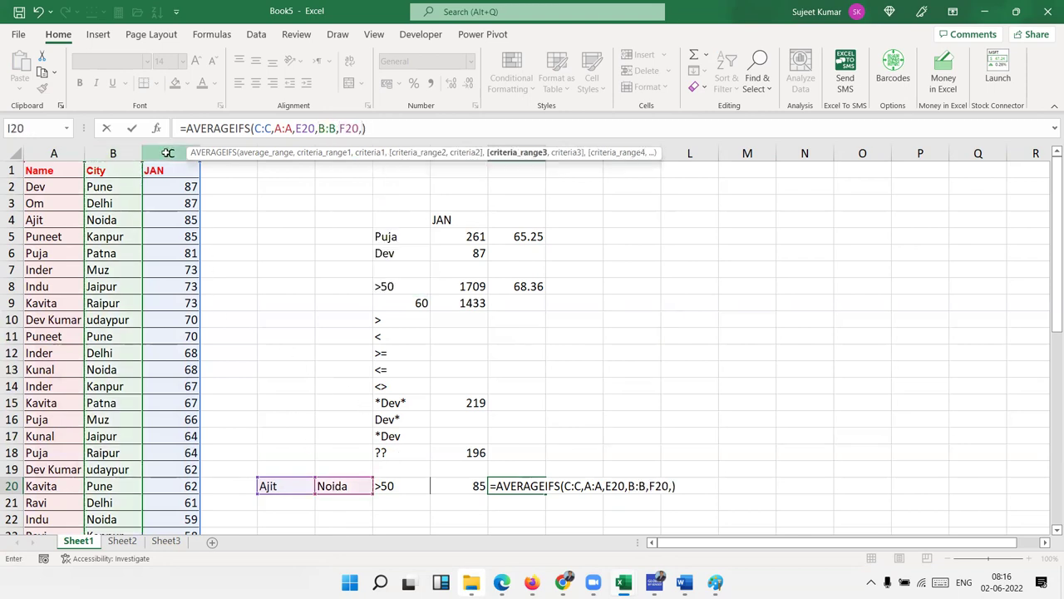
{"action": "left_click", "coordinate": [168, 152]}
{"action": "type", "text": ","}
{"action": "left_click", "coordinate": [400, 484]}
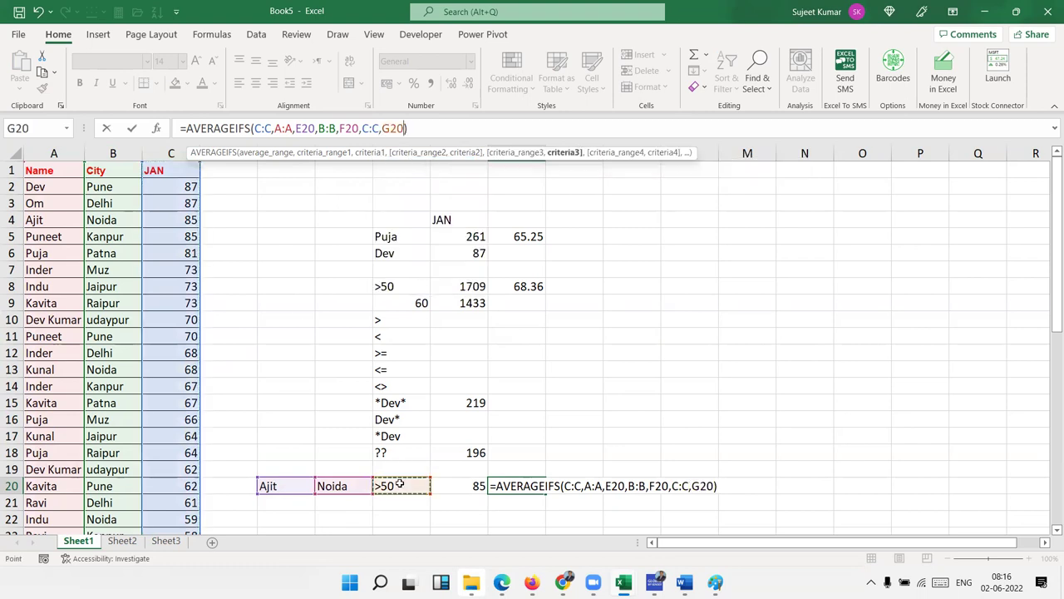
{"action": "key", "text": "Return"}
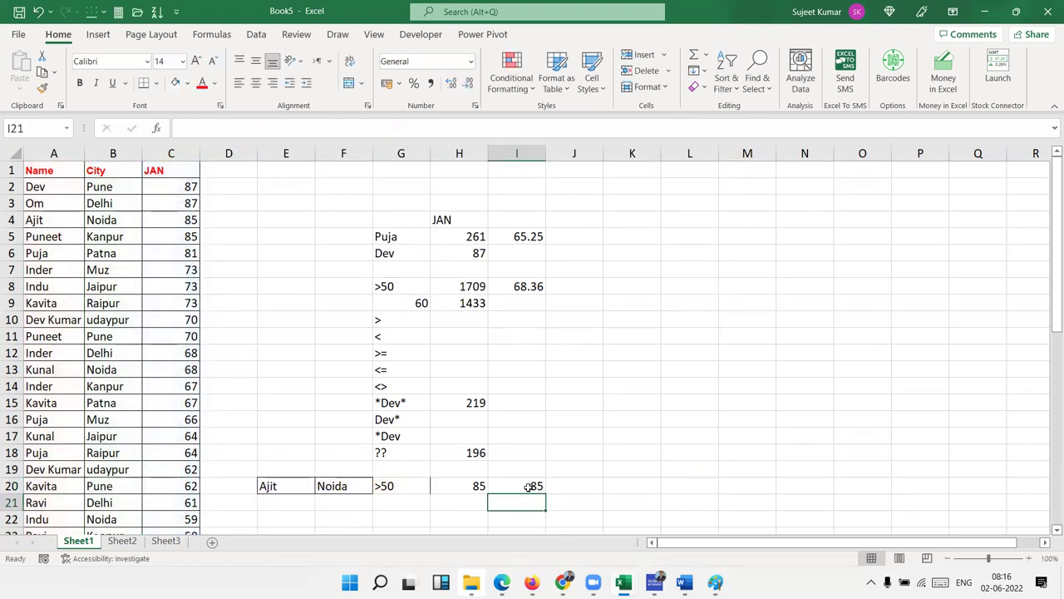
{"action": "left_click", "coordinate": [529, 486]}
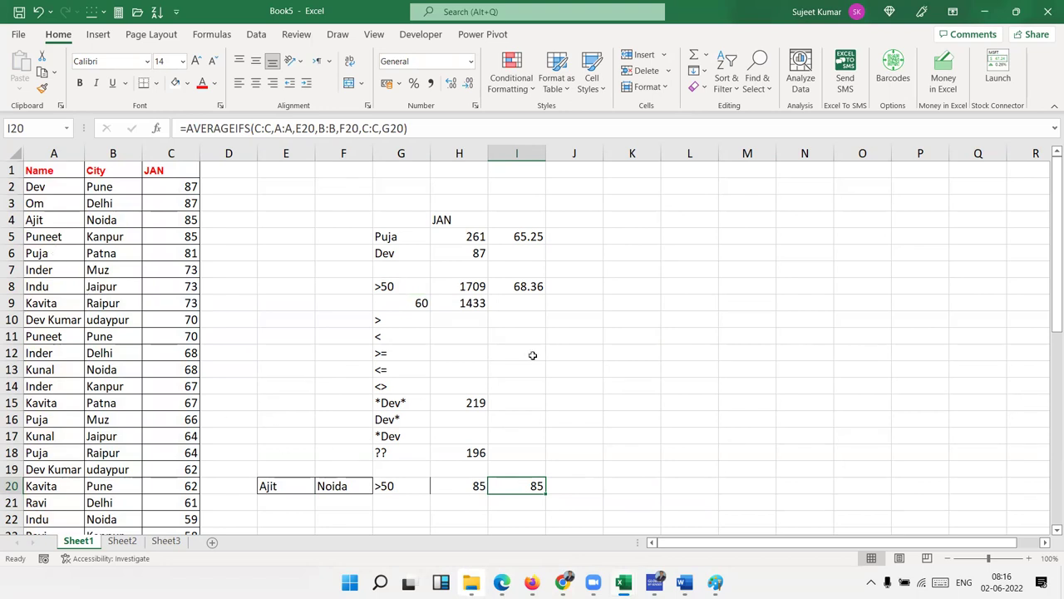
{"action": "left_click", "coordinate": [577, 238]}
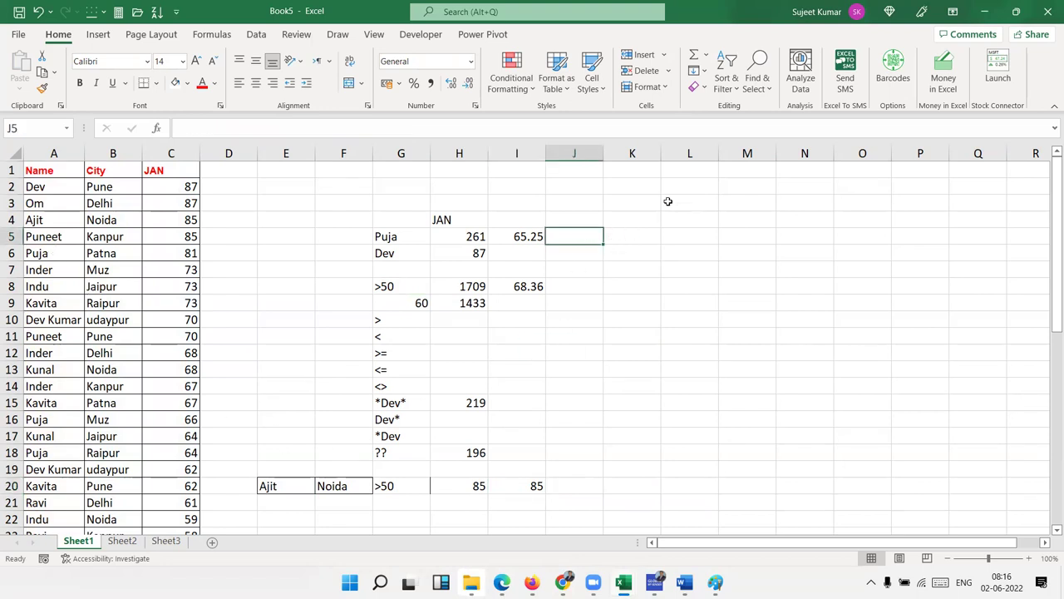
- Enter =COUNT(C1:C8) in J2, showing 7
{"action": "left_click", "coordinate": [594, 185]}
{"action": "type", "text": "=cou"}
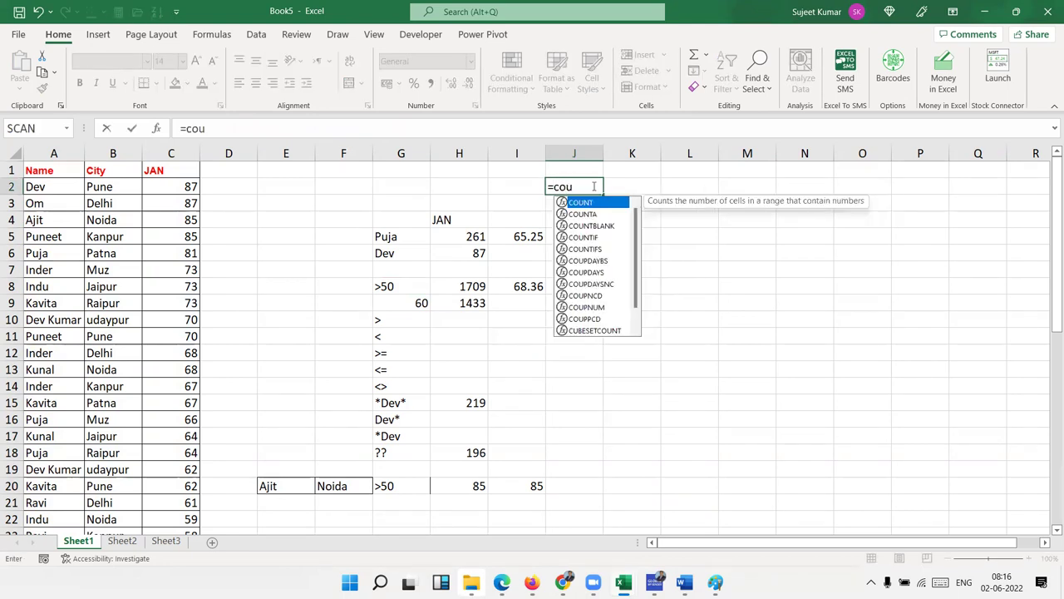
{"action": "key", "text": "Tab"}
{"action": "left_click_drag", "start_coordinate": [192, 286], "coordinate": [189, 270]}
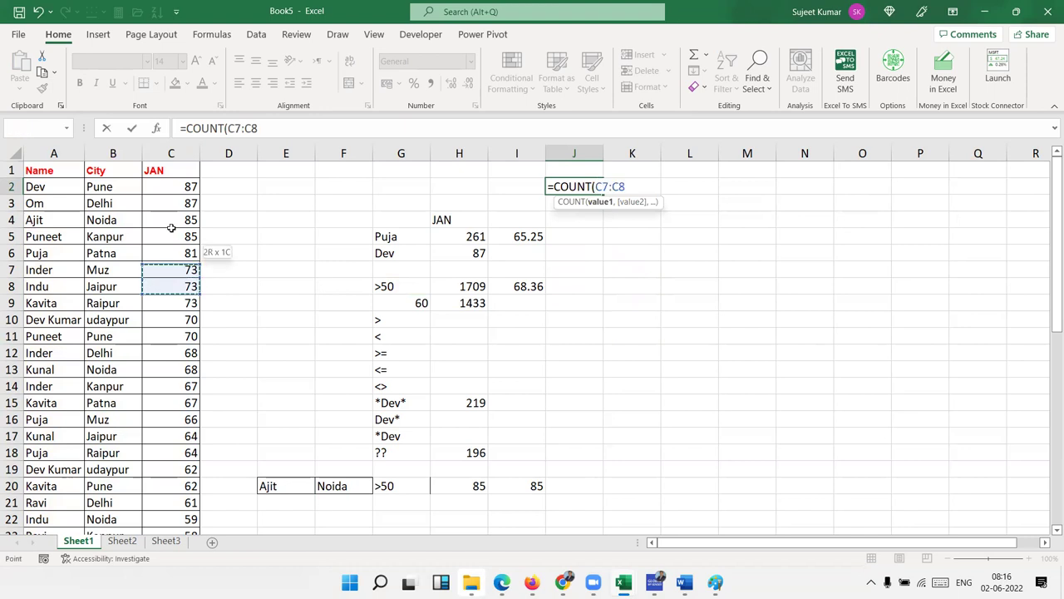
{"action": "left_click_drag", "start_coordinate": [170, 226], "coordinate": [165, 171]}
{"action": "key", "text": "Return"}
- Enter =COUNTA(C1:C8) in K2, showing 8
{"action": "key", "text": "Up"}
{"action": "key", "text": "Right"}
{"action": "type", "text": "=co"}
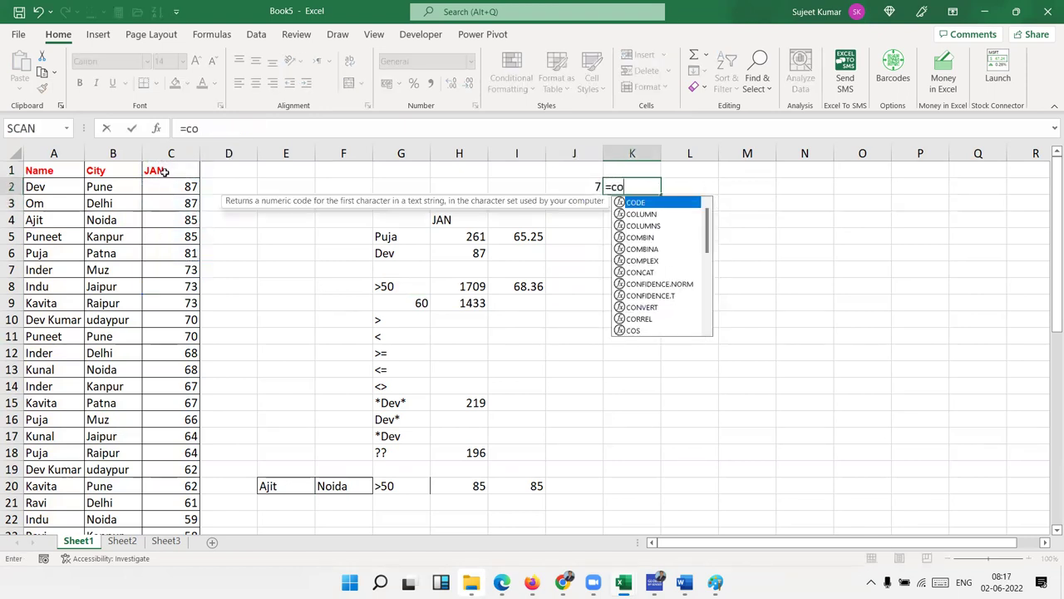
{"action": "type", "text": "u"}
{"action": "key", "text": "Down"}
{"action": "key", "text": "Tab"}
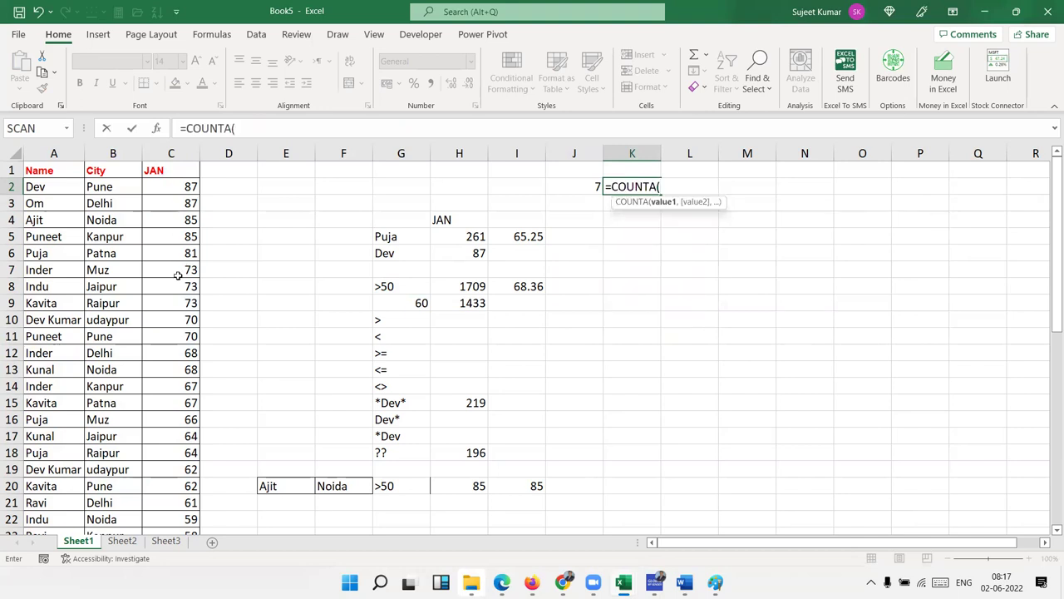
{"action": "left_click_drag", "start_coordinate": [176, 286], "coordinate": [164, 169]}
{"action": "key", "text": "Return"}
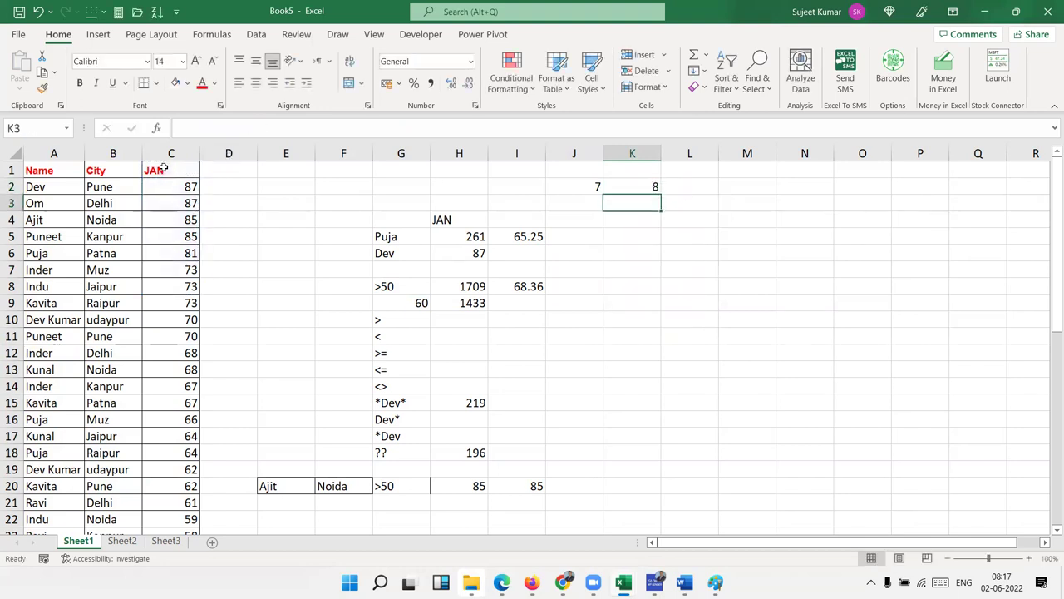
- Enter =COUNTBLANK(C1:D5) in L2, returning 5
{"action": "key", "text": "Up"}
{"action": "key", "text": "Right"}
{"action": "type", "text": "=c"}
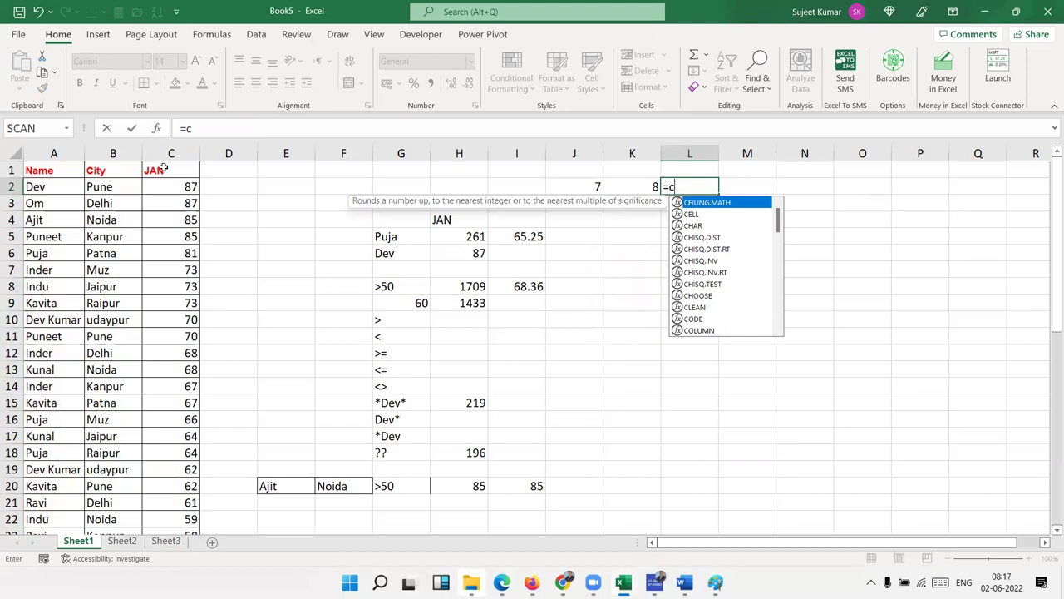
{"action": "type", "text": "ou"}
{"action": "key", "text": "Down"}
{"action": "key", "text": "Down"}
{"action": "key", "text": "Tab"}
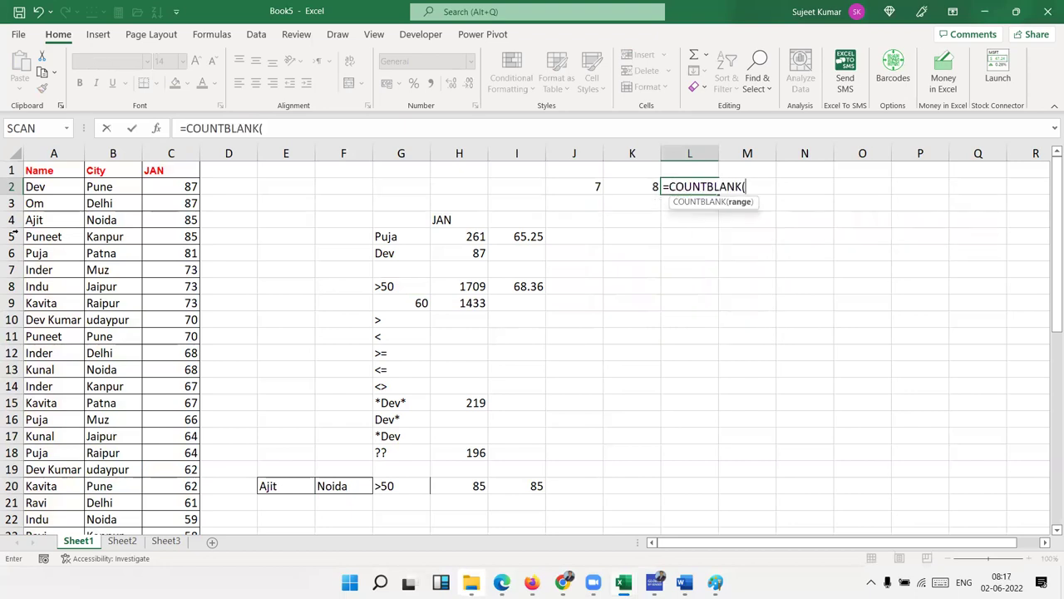
{"action": "left_click_drag", "start_coordinate": [152, 232], "coordinate": [202, 175]}
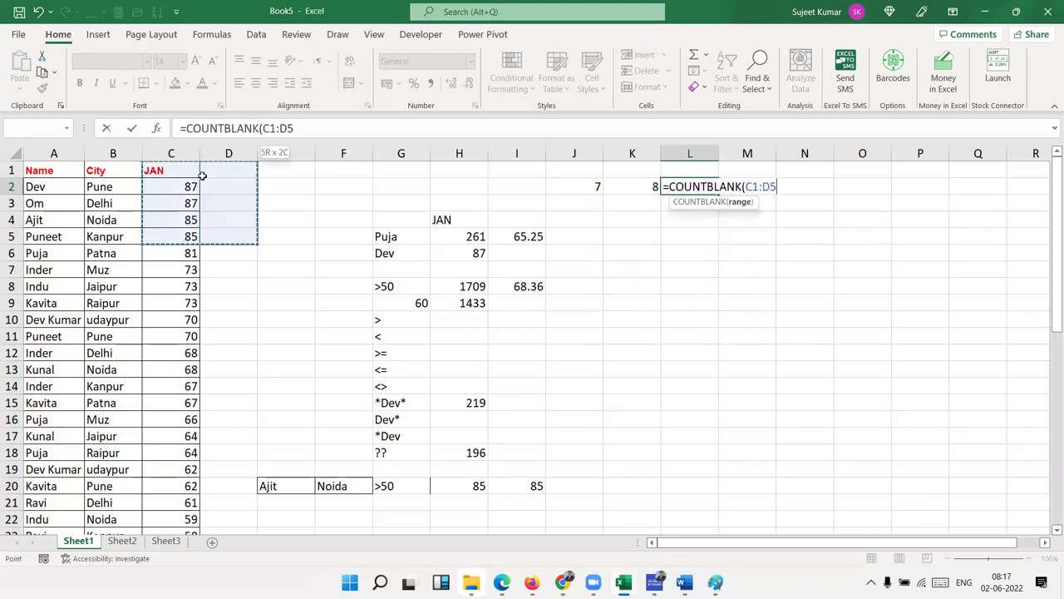
{"action": "key", "text": "Return"}
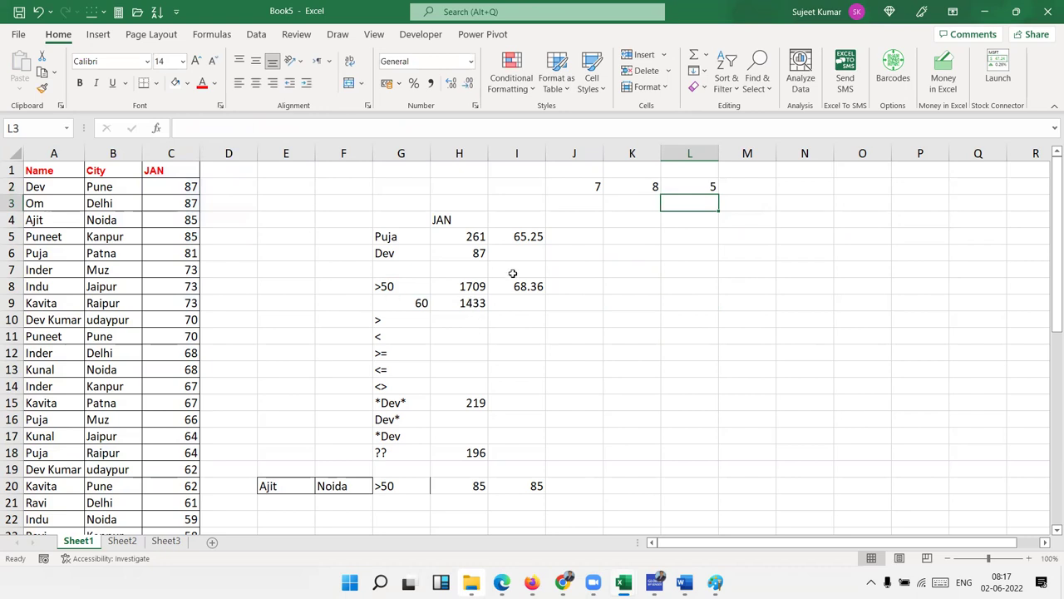
- Enter =COUNTIF(A:A,G5) in J5 to count Puja, giving 4
{"action": "left_click", "coordinate": [562, 237]}
{"action": "type", "text": "=co"}
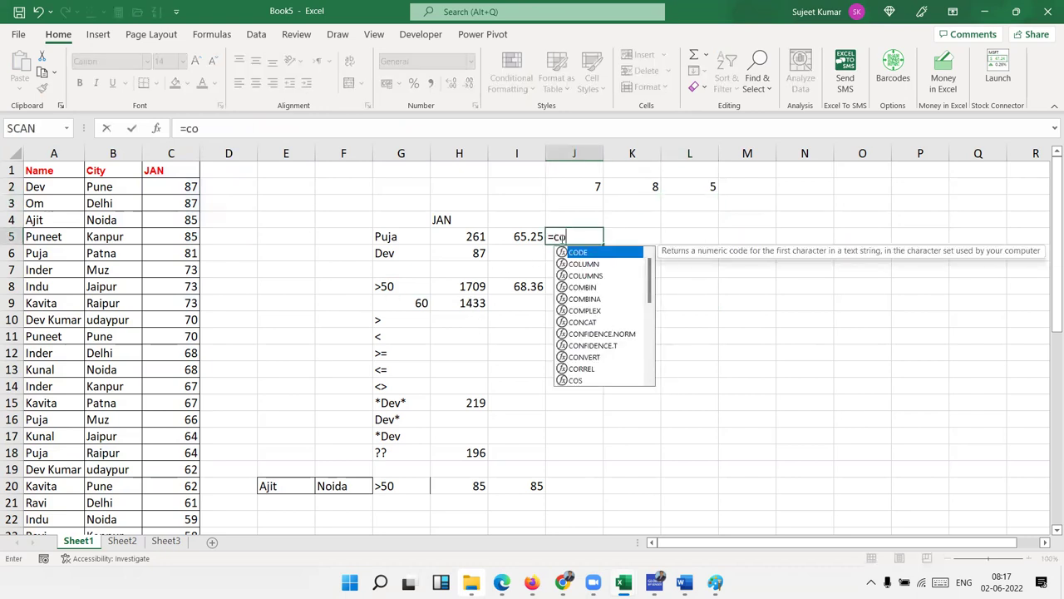
{"action": "type", "text": "u"}
{"action": "key", "text": "Down"}
{"action": "key", "text": "Down"}
{"action": "key", "text": "Down"}
{"action": "key", "text": "Tab"}
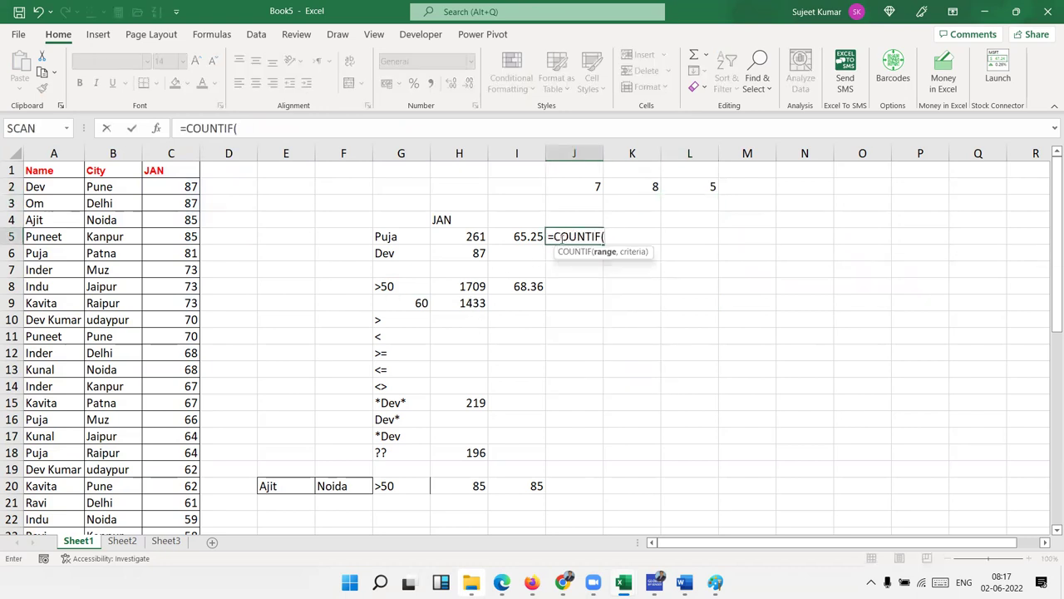
{"action": "left_click", "coordinate": [56, 153]}
{"action": "type", "text": ","}
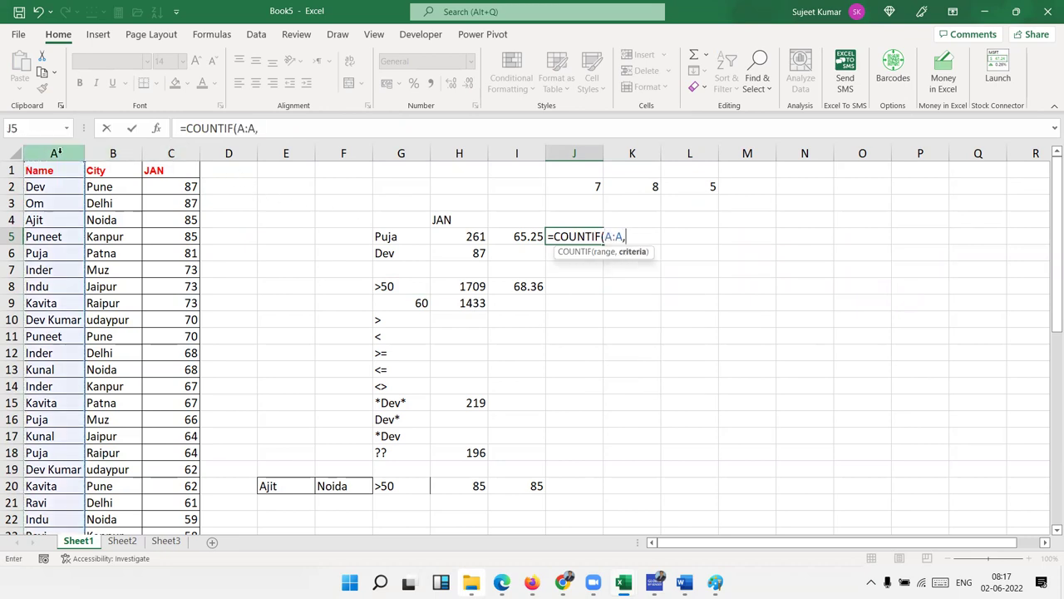
{"action": "left_click", "coordinate": [391, 237]}
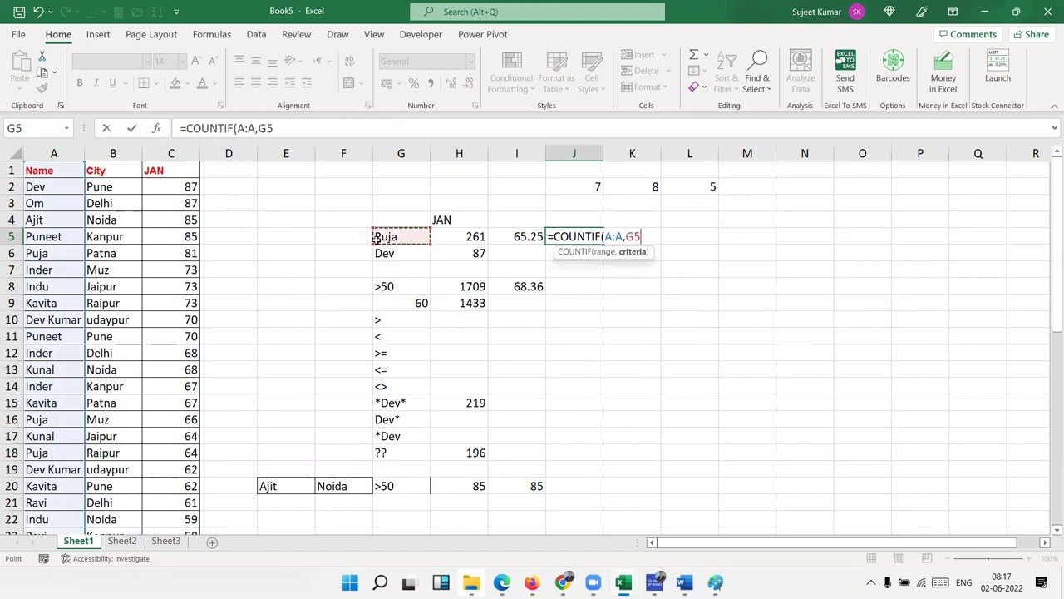
{"action": "key", "text": "Return"}
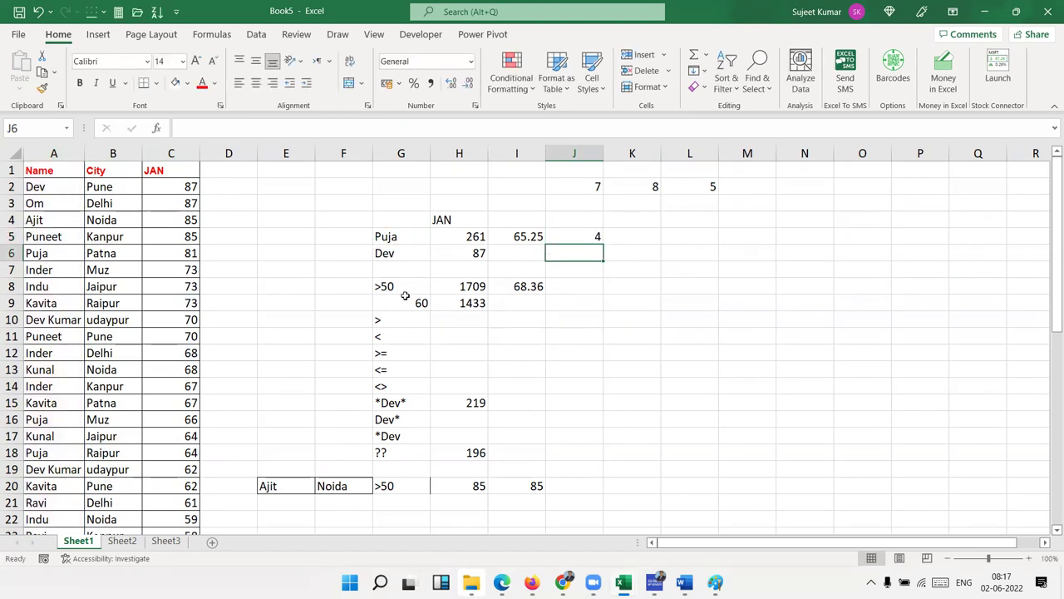
- Enter =COUNTIF(C:C,G8) in J8 to count JAN values above 50
{"action": "left_click_drag", "start_coordinate": [387, 289], "coordinate": [401, 438]}
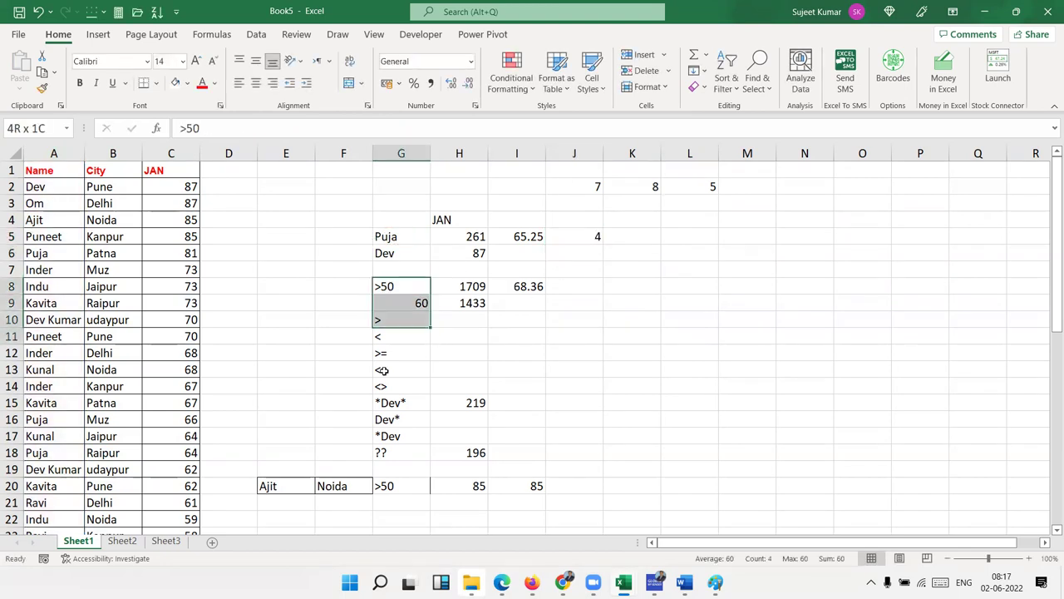
{"action": "left_click", "coordinate": [558, 286]}
{"action": "type", "text": "=coun"}
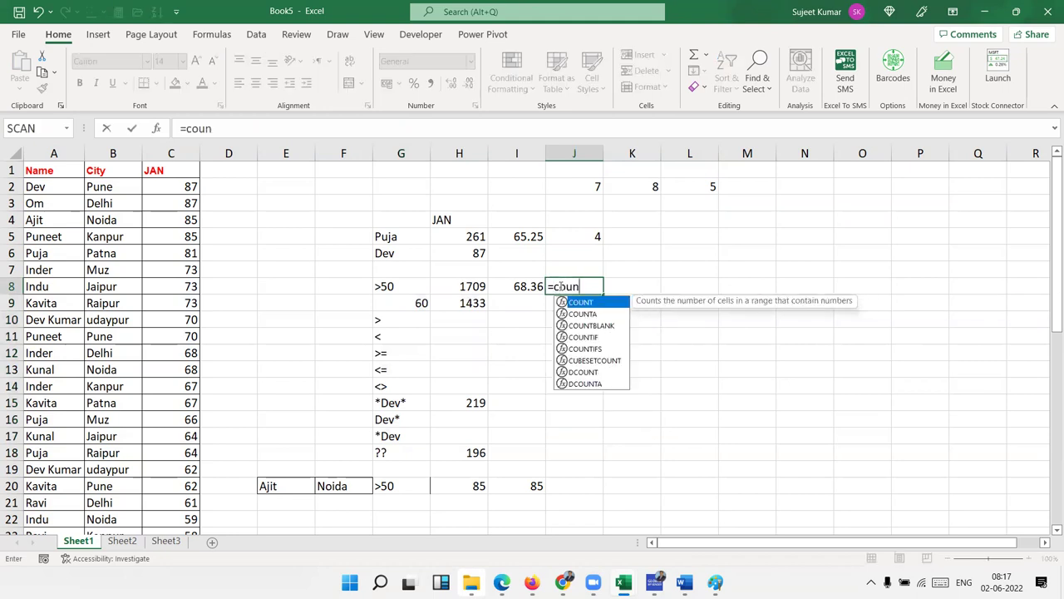
{"action": "key", "text": "Down"}
{"action": "key", "text": "Down"}
{"action": "key", "text": "Down"}
{"action": "key", "text": "Down"}
{"action": "key", "text": "Tab"}
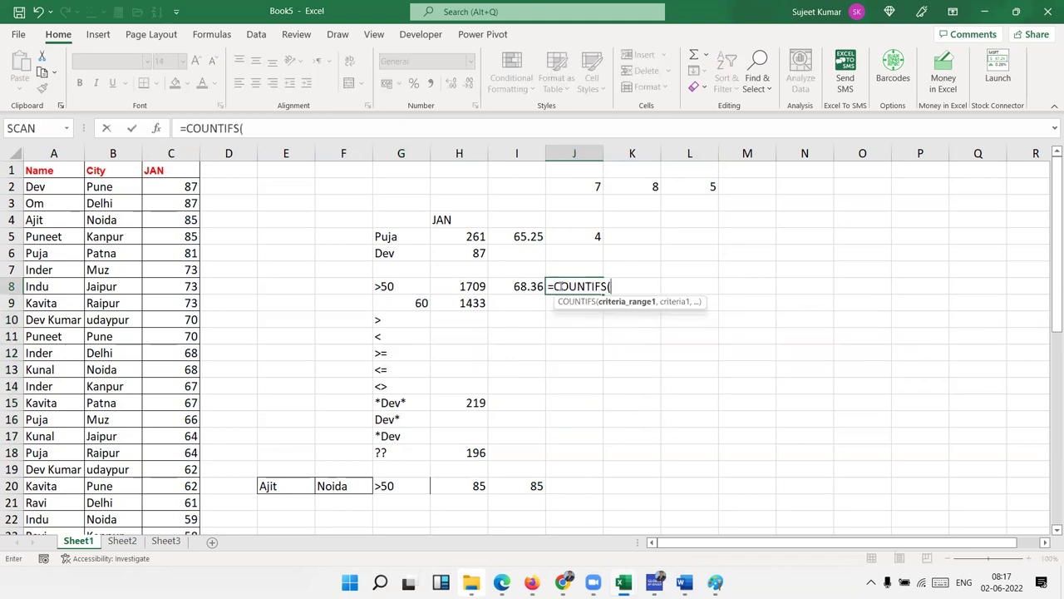
{"action": "key", "text": "BackSpace"}
{"action": "key", "text": "BackSpace"}
{"action": "key", "text": "Tab"}
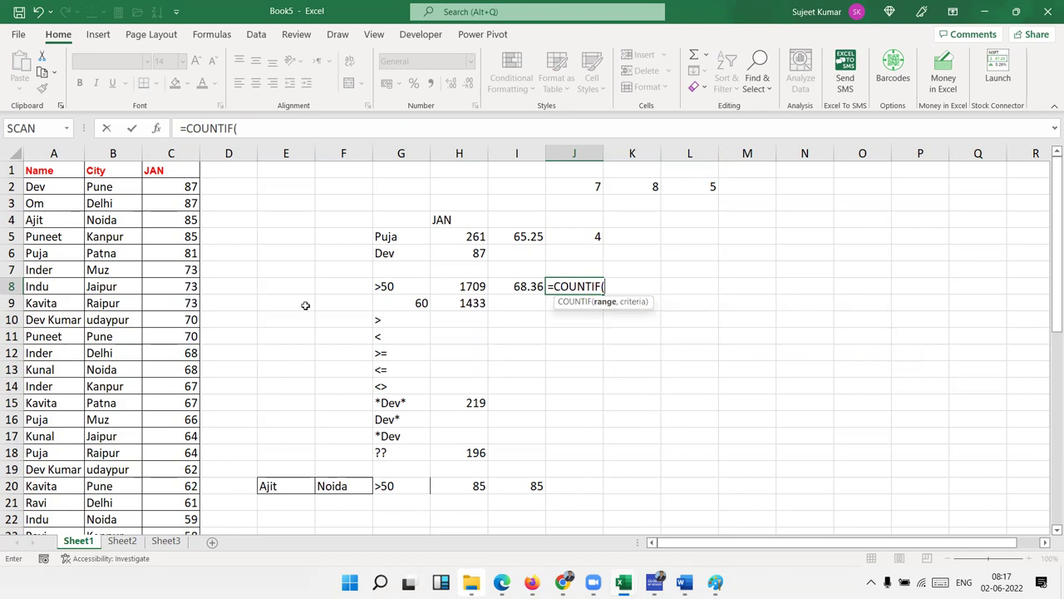
{"action": "left_click", "coordinate": [152, 153]}
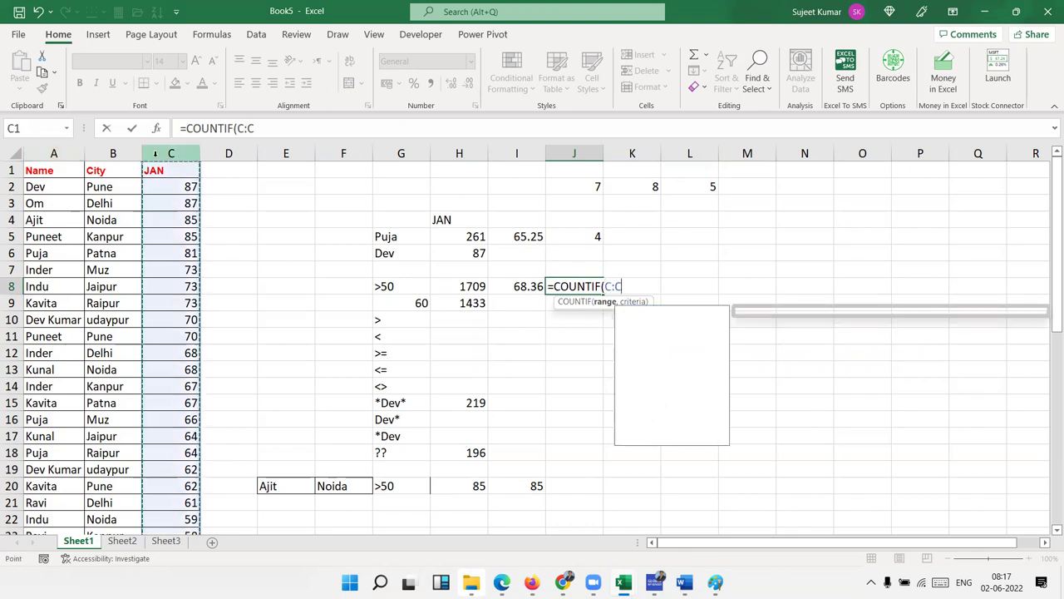
{"action": "type", "text": ","}
{"action": "left_click", "coordinate": [401, 287]}
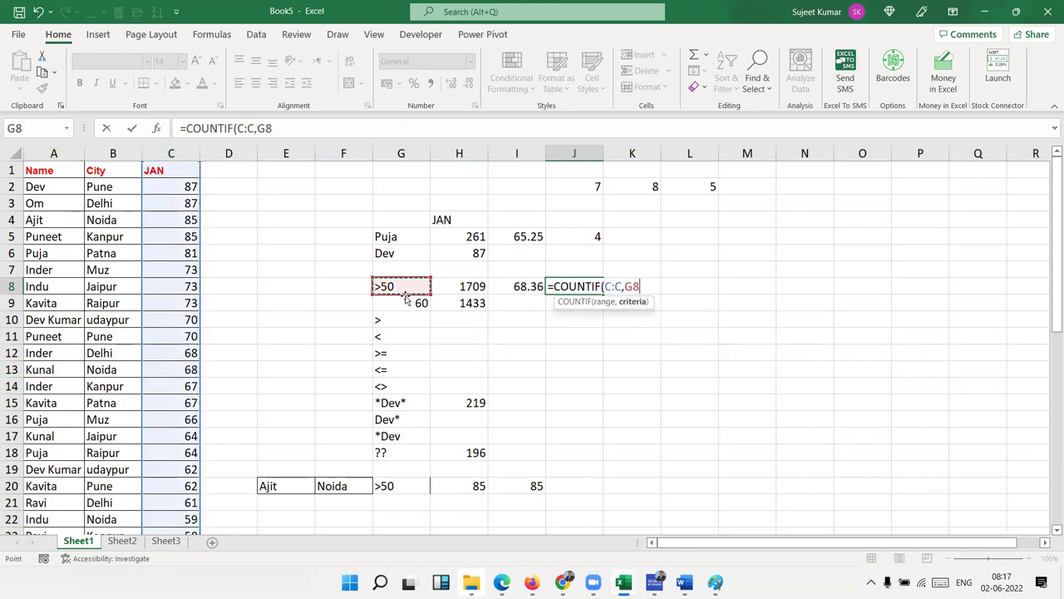
{"action": "key", "text": "Return"}
- Start =COUNTIFS in J20 with Name column A:A and Ajit (E20) as the first criterion
{"action": "left_click", "coordinate": [565, 485]}
{"action": "type", "text": "=co"}
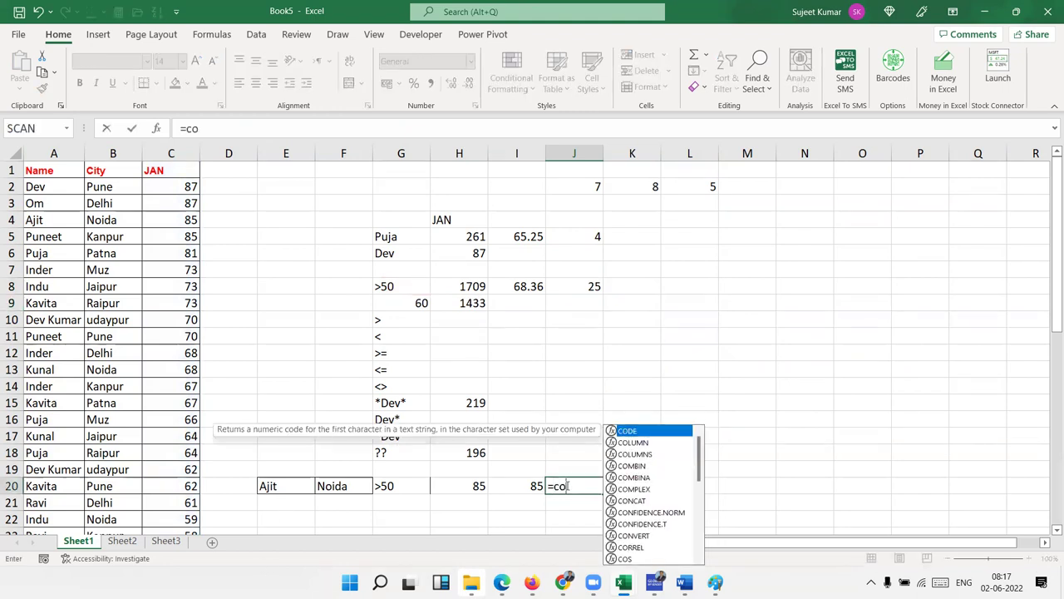
{"action": "type", "text": "u"}
{"action": "key", "text": "Down"}
{"action": "key", "text": "Down"}
{"action": "key", "text": "Down"}
{"action": "key", "text": "Down"}
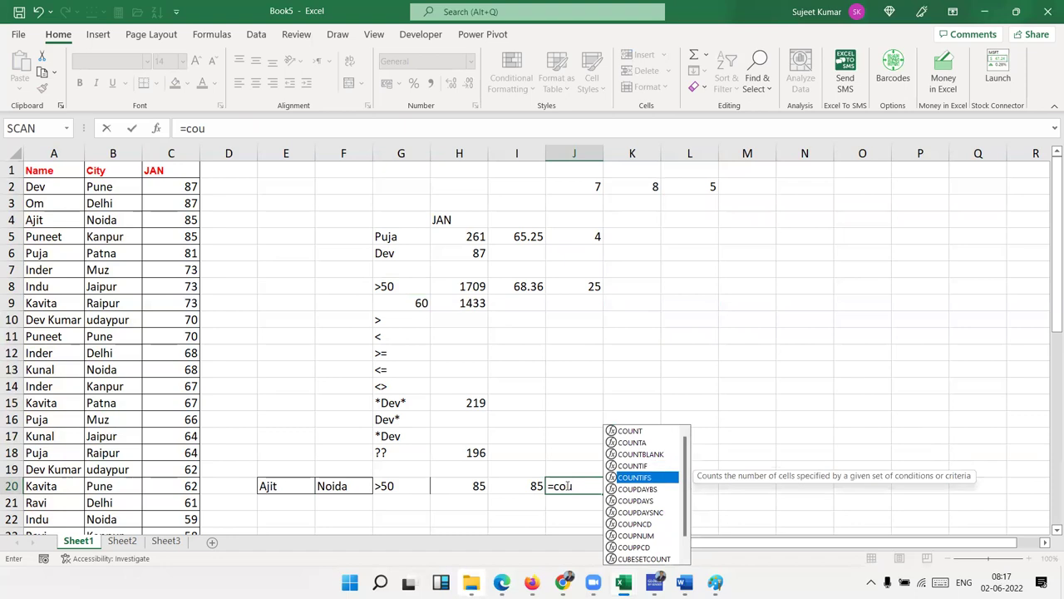
{"action": "key", "text": "Tab"}
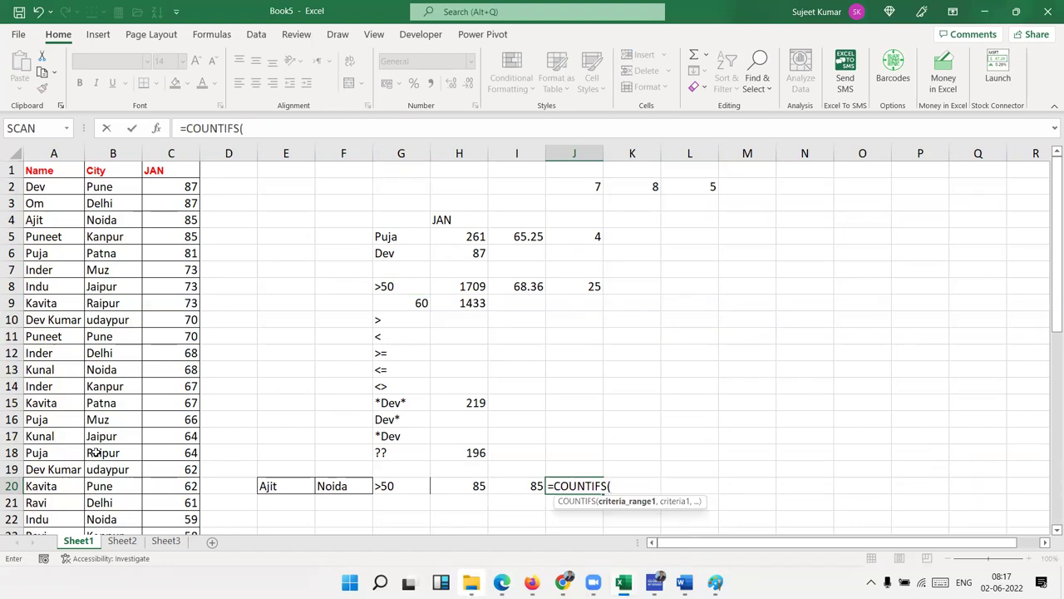
{"action": "left_click", "coordinate": [41, 153]}
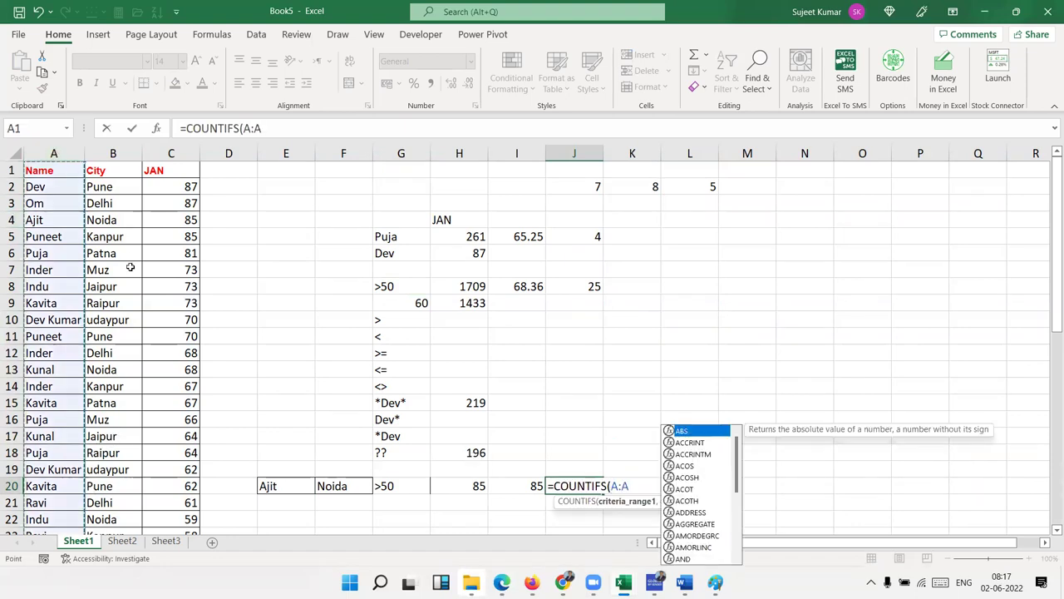
{"action": "type", "text": ","}
{"action": "left_click", "coordinate": [282, 487]}
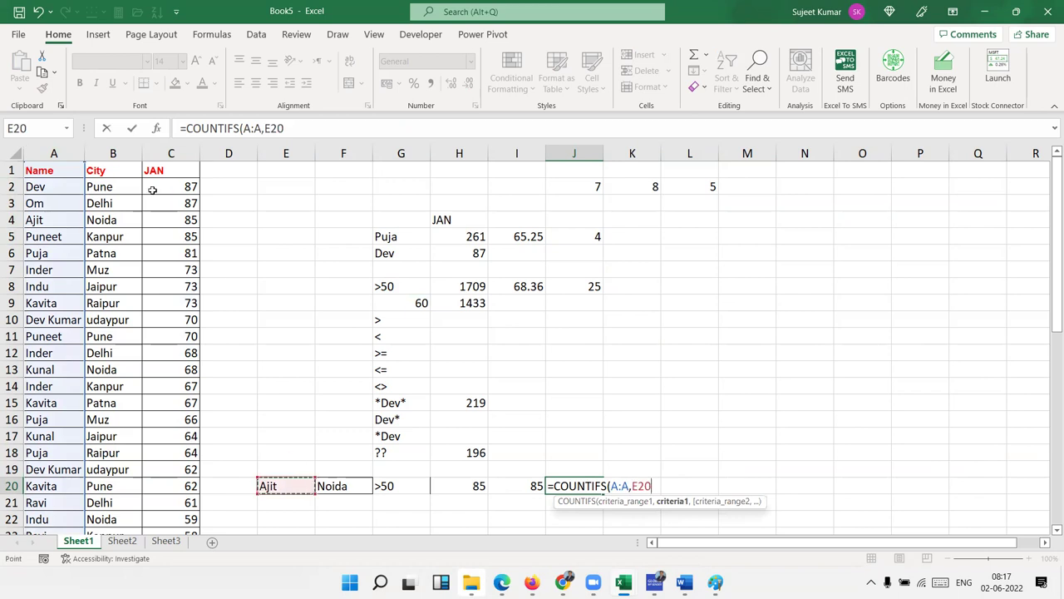
{"action": "type", "text": ","}
- Add City B:B with Noida (F20) and JAN C:C with >50 (G20), closing it to get 1
{"action": "left_click", "coordinate": [121, 150]}
{"action": "type", "text": ",B:B,"}
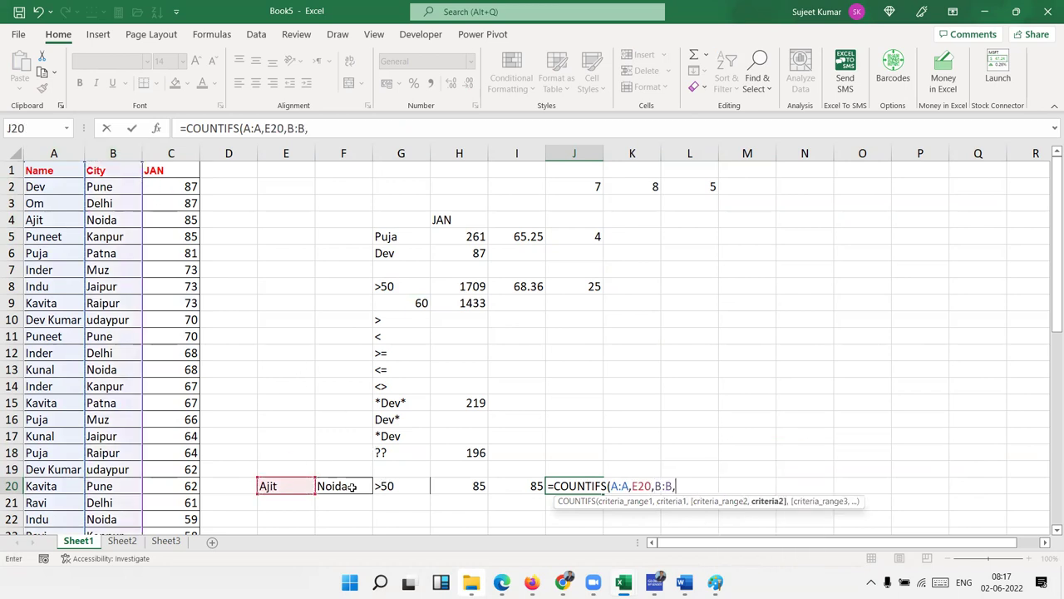
{"action": "left_click", "coordinate": [353, 486]}
{"action": "type", "text": ","}
{"action": "left_click", "coordinate": [170, 153]}
{"action": "type", "text": ","}
{"action": "left_click", "coordinate": [396, 485]}
{"action": "type", "text": ")"}
{"action": "key", "text": "Return"}
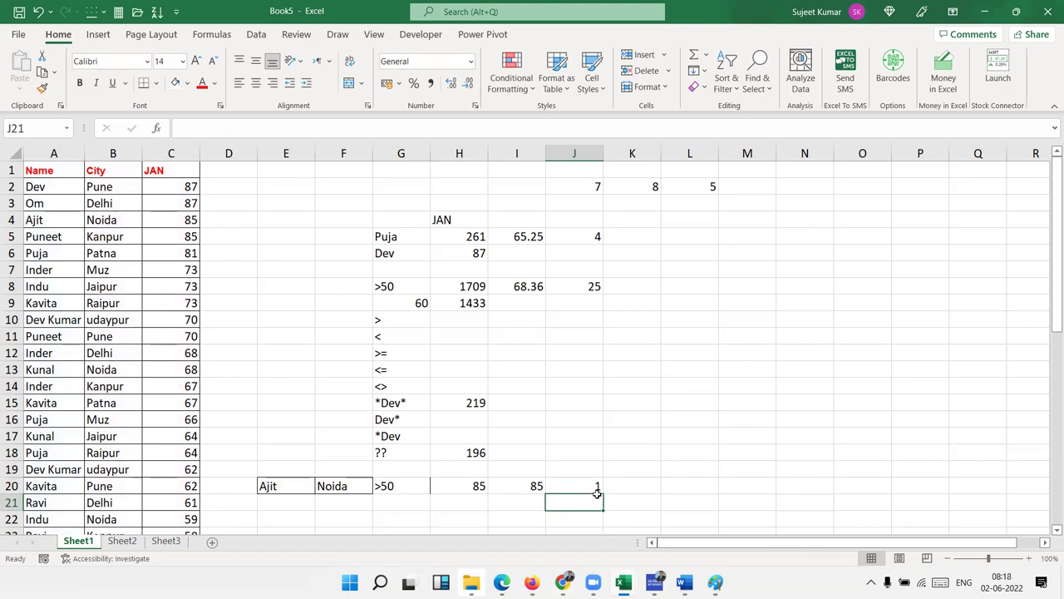
{"action": "left_click", "coordinate": [597, 487]}
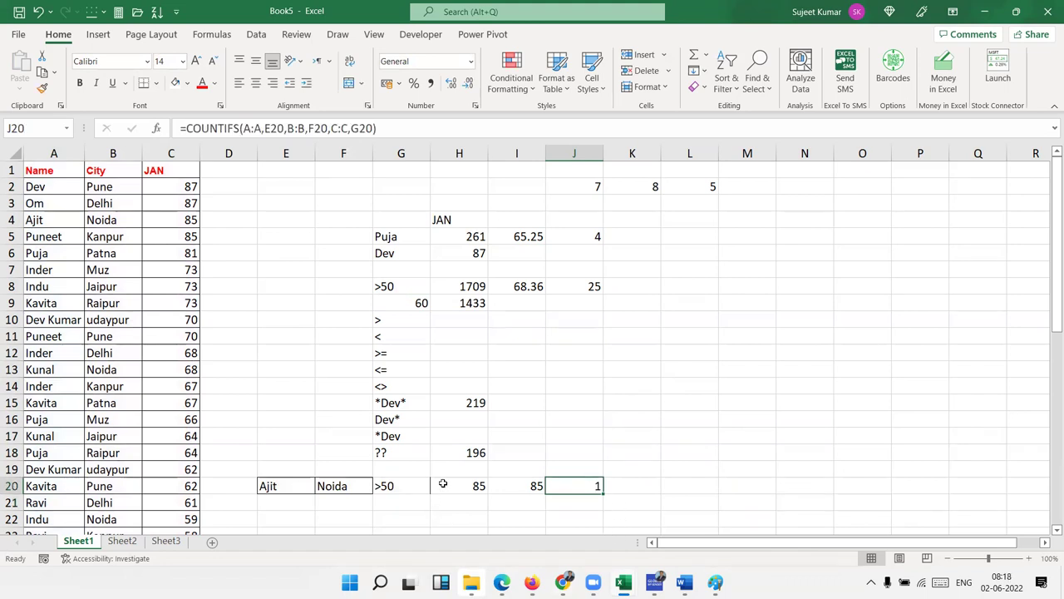
{"action": "left_click", "coordinate": [375, 239]}
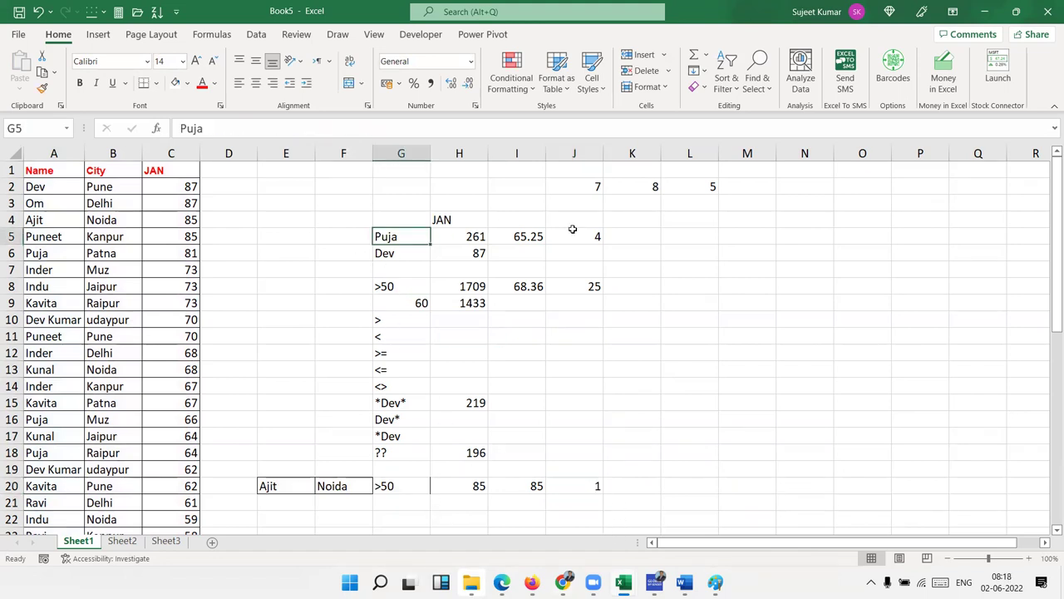
- Insert the MAXIFS function into K5 from the =max autocomplete suggestions
{"action": "left_click", "coordinate": [622, 236]}
{"action": "type", "text": "=ma"}
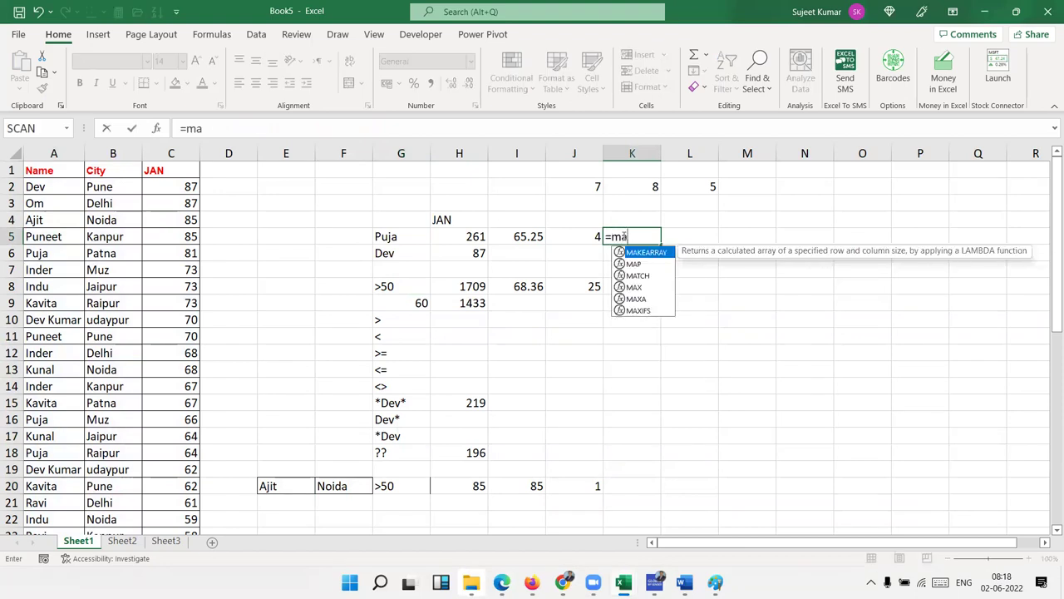
{"action": "type", "text": "x"}
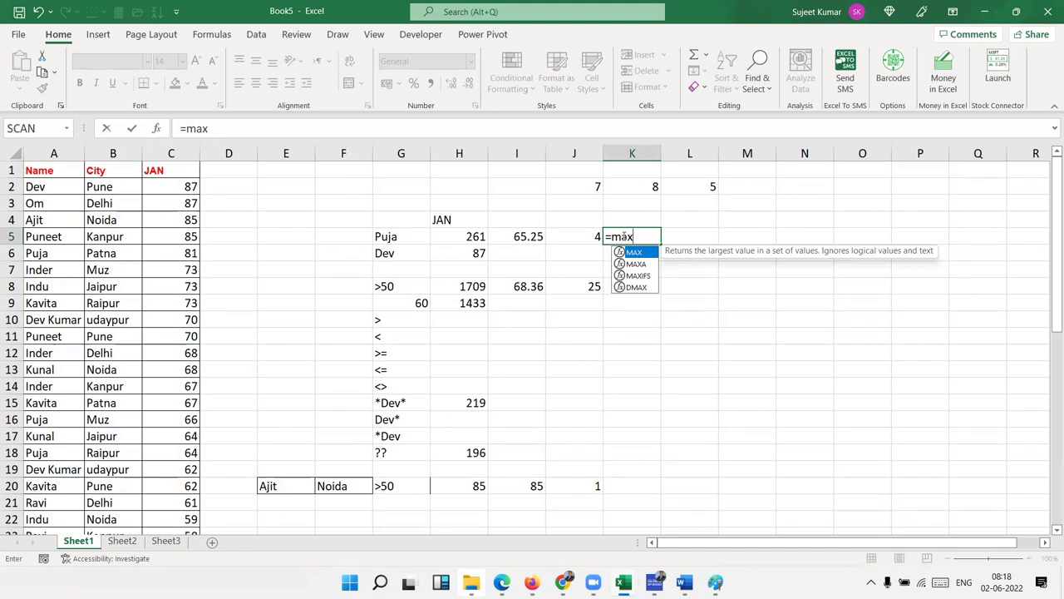
{"action": "key", "text": "Down"}
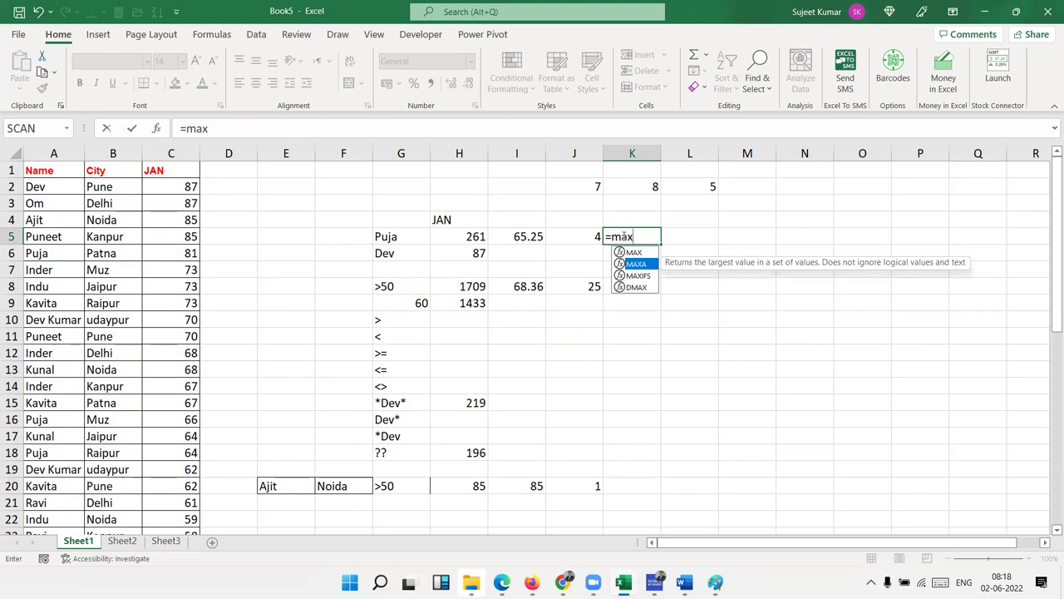
{"action": "key", "text": "Down"}
{"action": "key", "text": "Tab"}
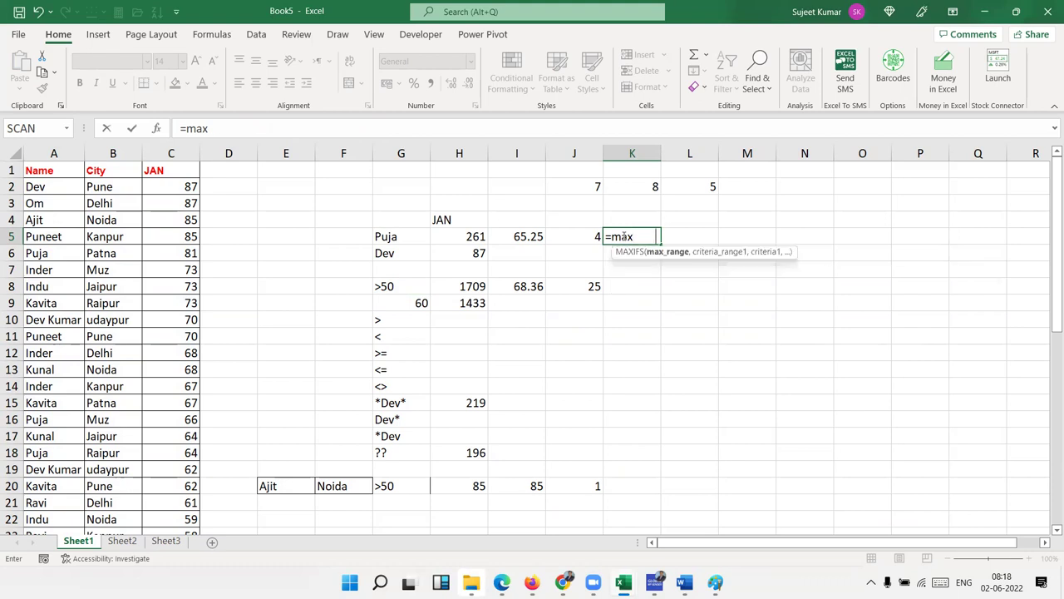
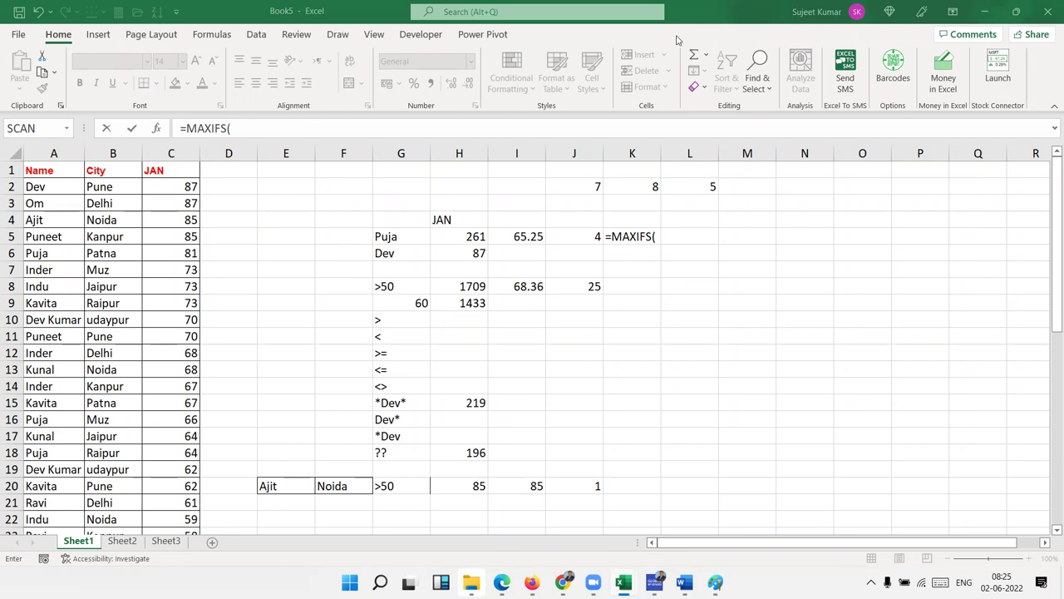
- Complete =MAXIFS(C:C,A:A,G5) in K5 to return Puja's highest JAN score, 81
{"action": "left_click", "coordinate": [657, 236]}
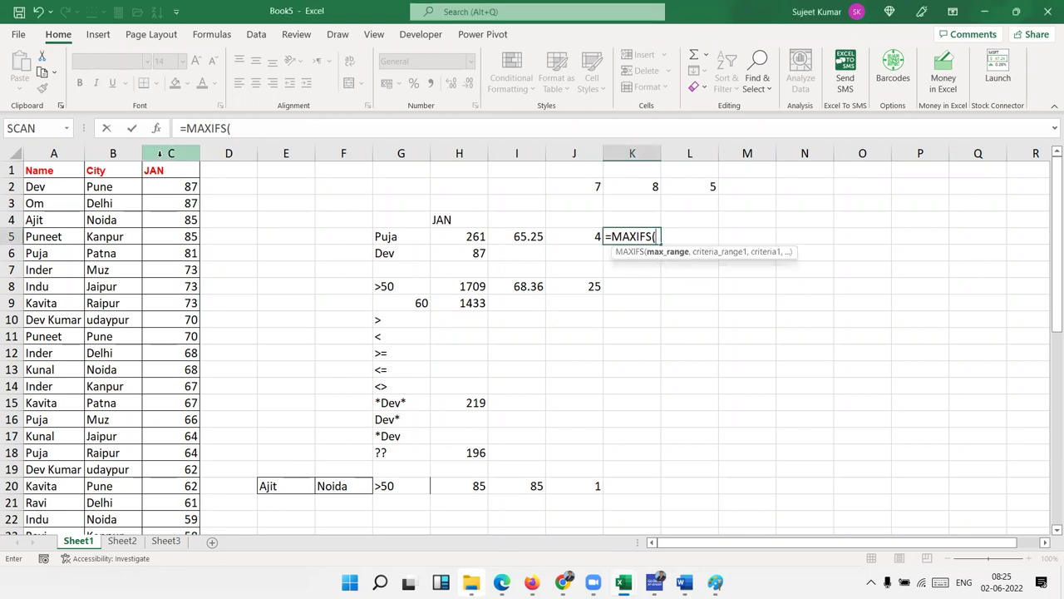
{"action": "left_click", "coordinate": [160, 153]}
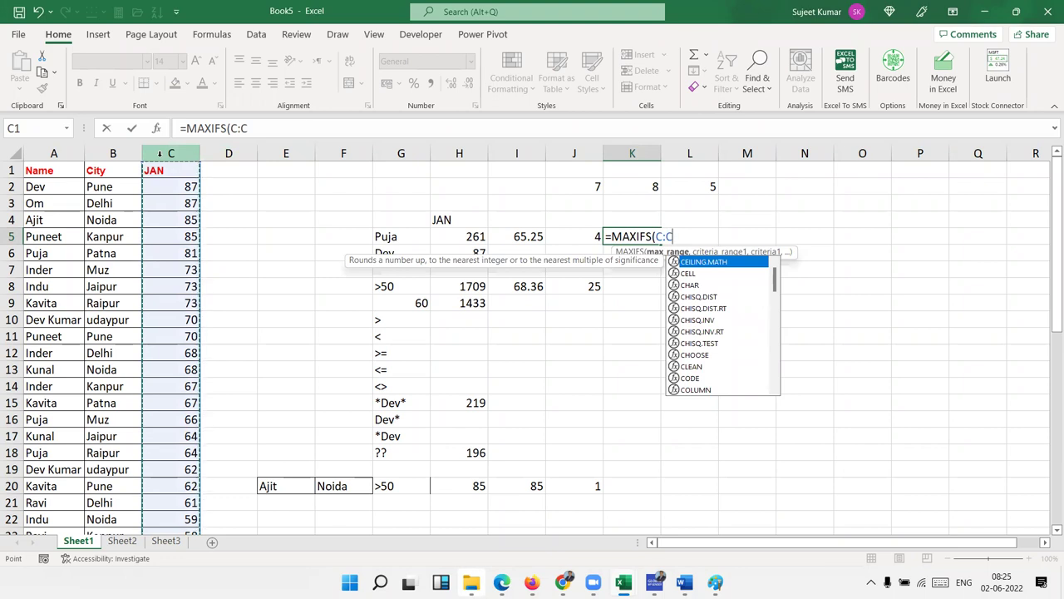
{"action": "type", "text": ","}
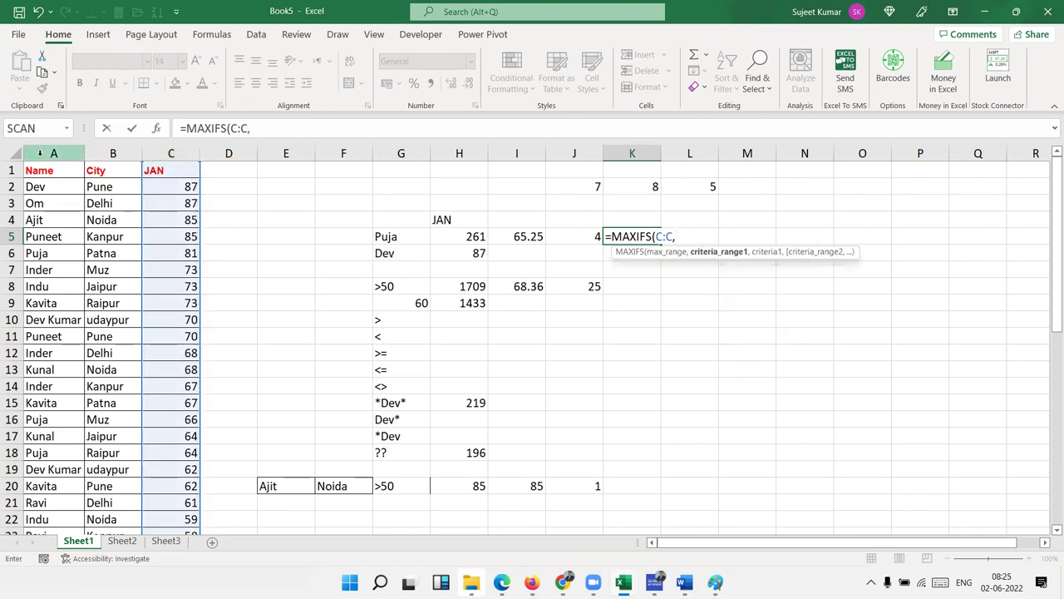
{"action": "left_click", "coordinate": [39, 153]}
{"action": "type", "text": ","}
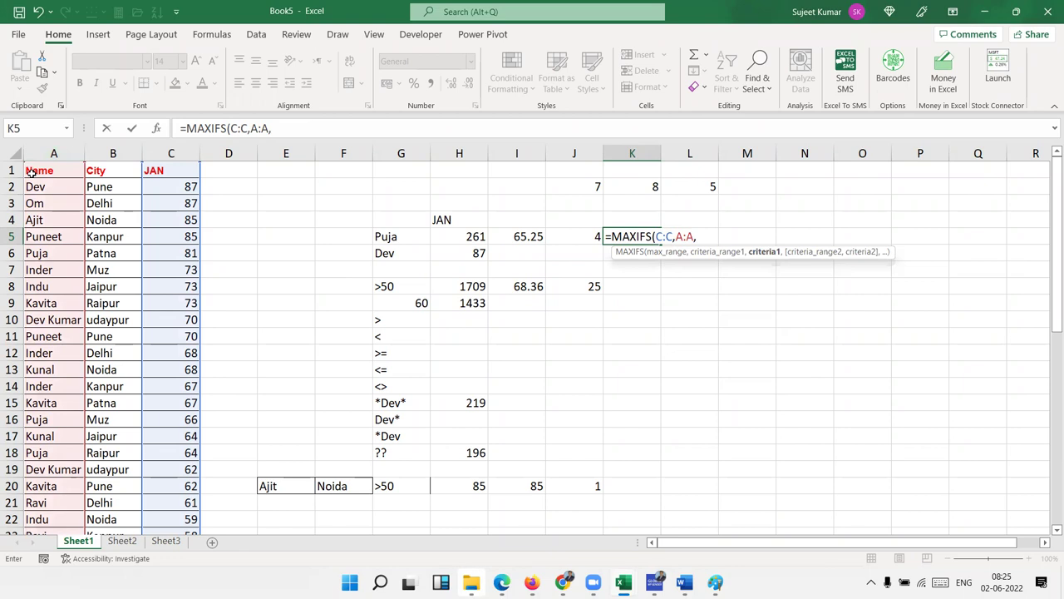
{"action": "left_click", "coordinate": [391, 237]}
{"action": "key", "text": "Return"}
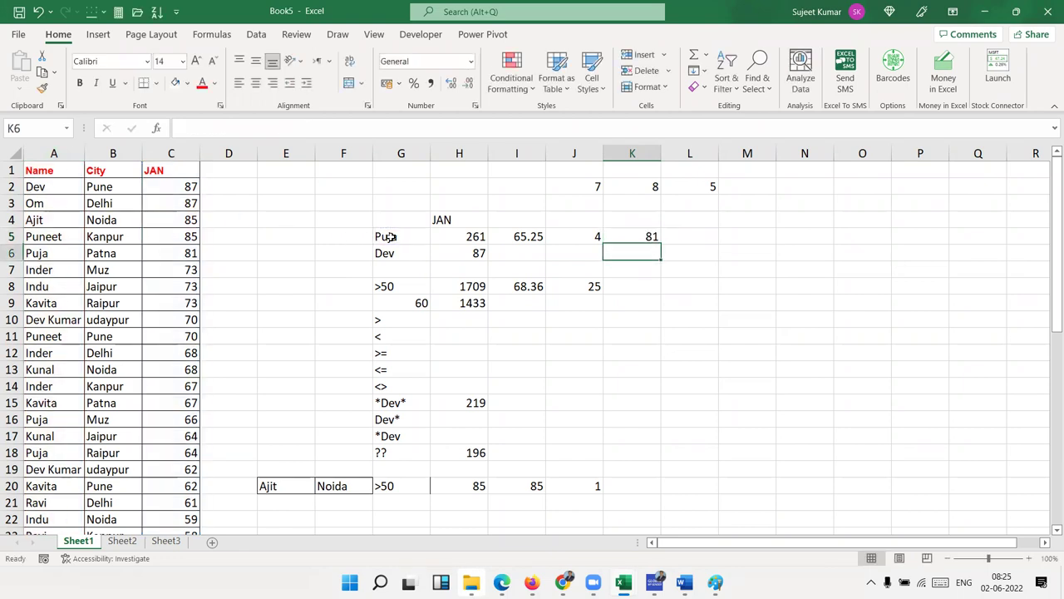
{"action": "left_click", "coordinate": [652, 236]}
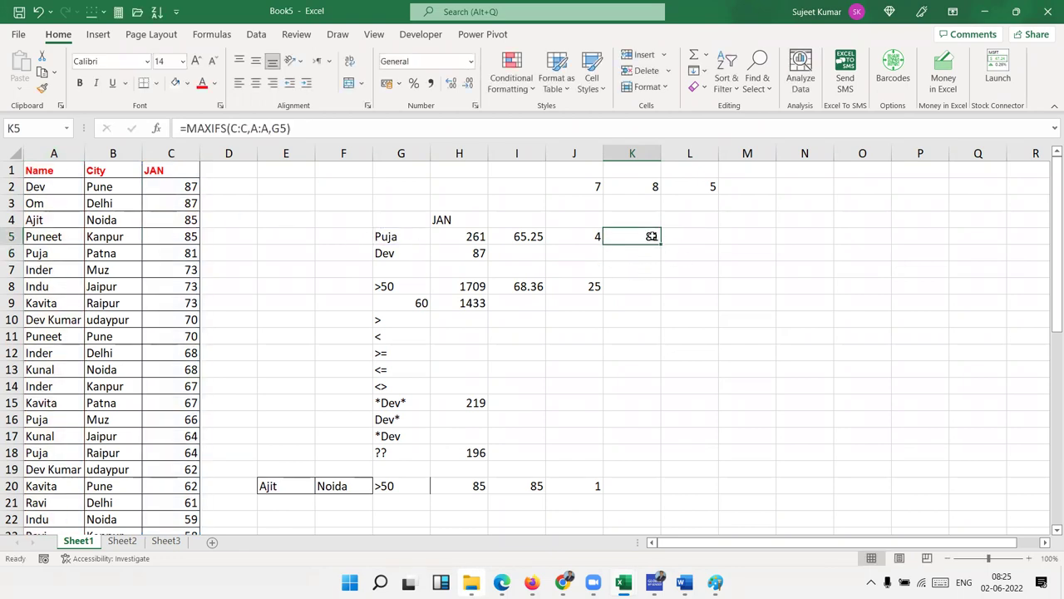
{"action": "left_click", "coordinate": [695, 233]}
- Enter =MINIFS(C:C,A:A,G5) in L5, returning Puja's lowest JAN score of 50
{"action": "type", "text": "=min"}
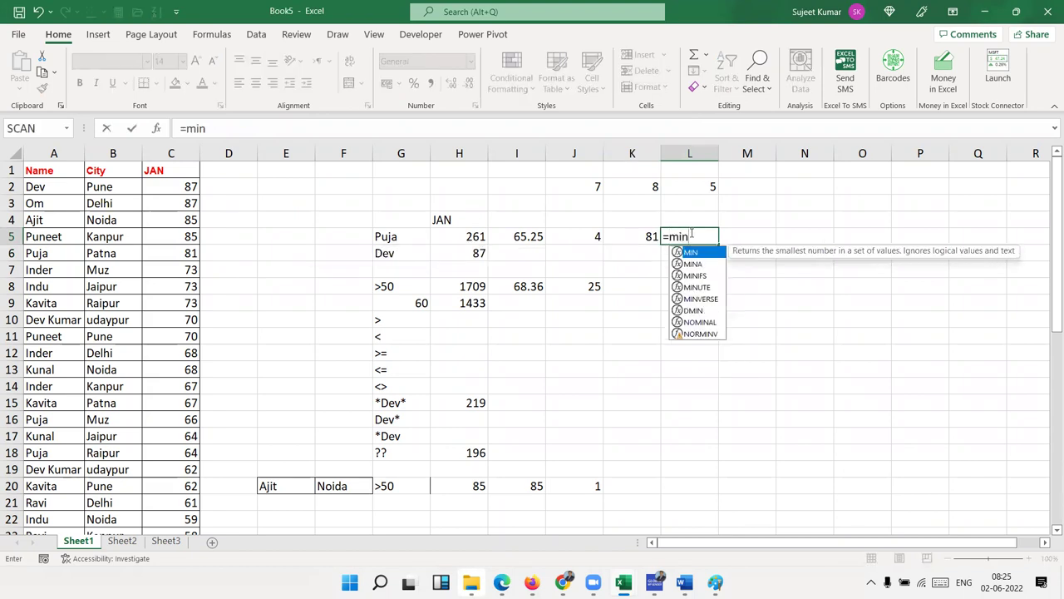
{"action": "key", "text": "Down"}
{"action": "key", "text": "Down"}
{"action": "key", "text": "Tab"}
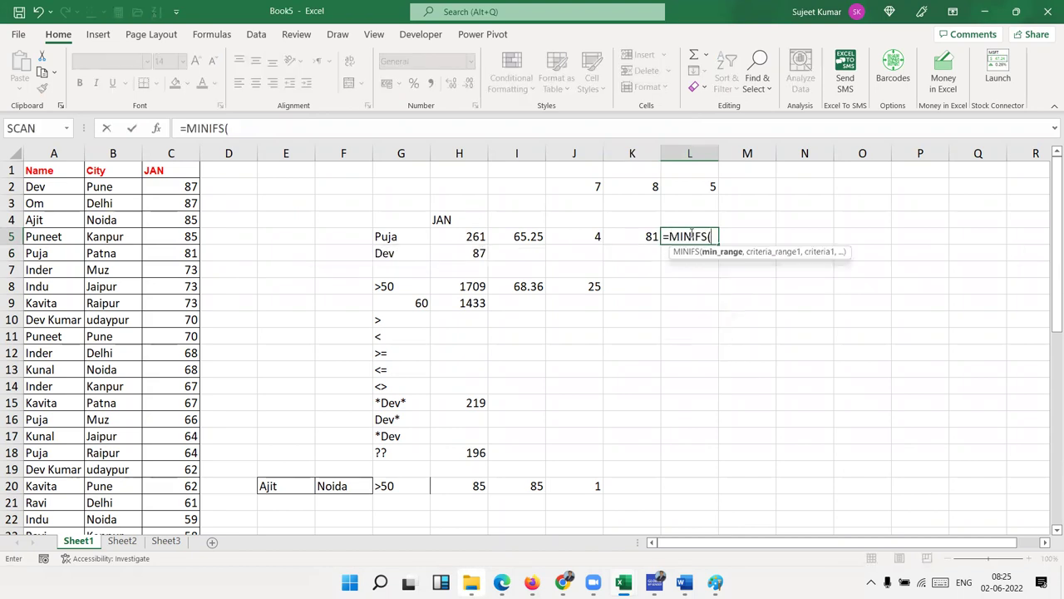
{"action": "left_click", "coordinate": [185, 153]}
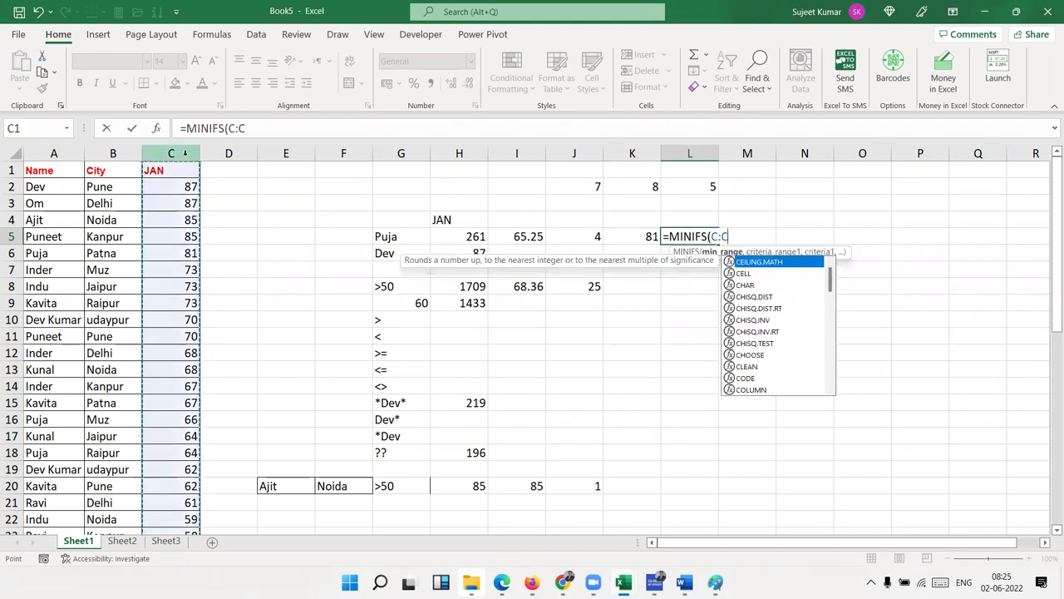
{"action": "type", "text": ","}
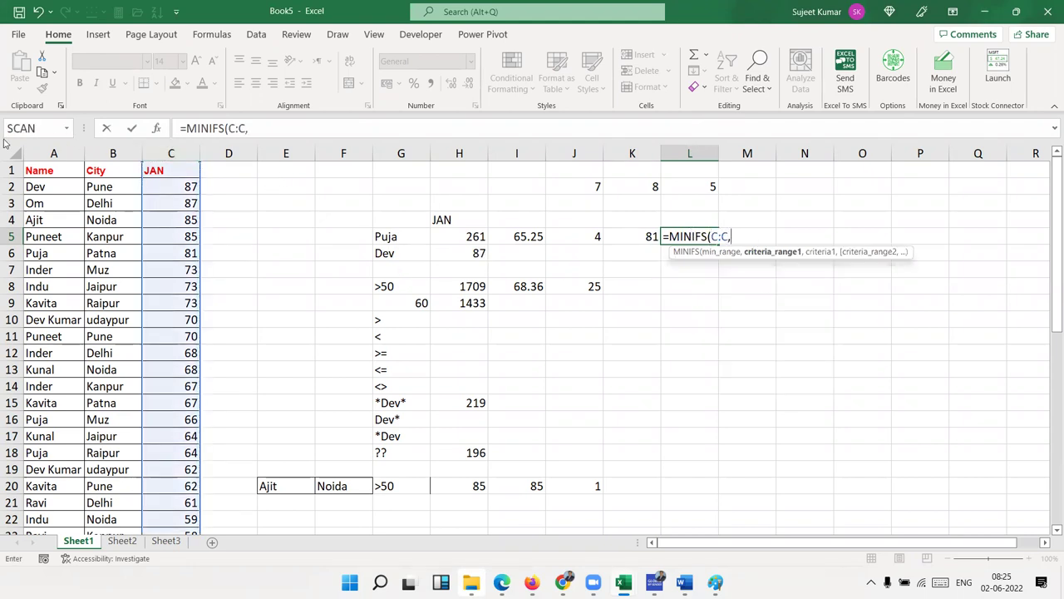
{"action": "left_click", "coordinate": [41, 153]}
{"action": "type", "text": ","}
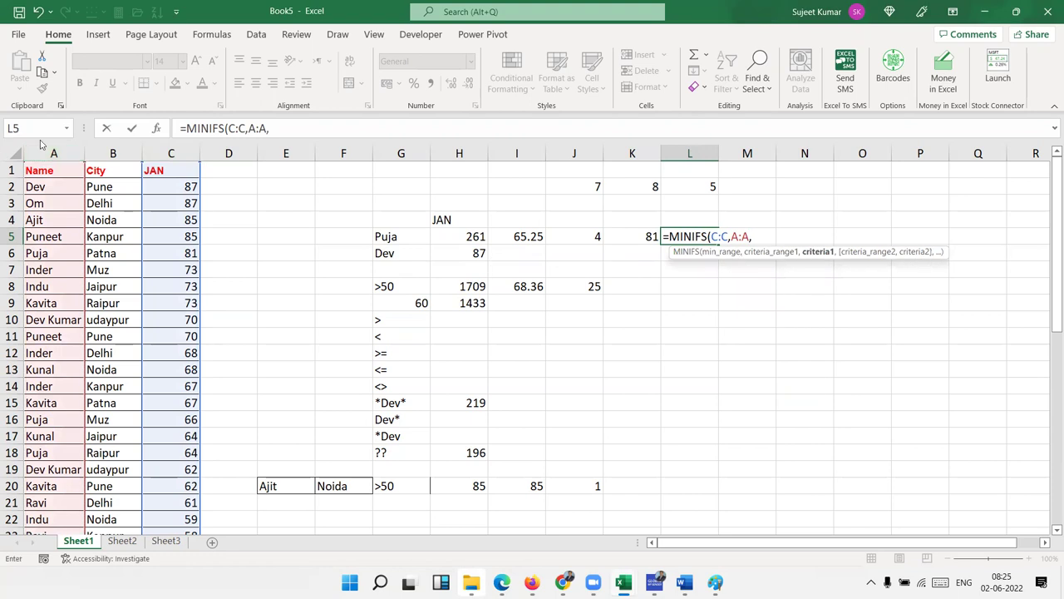
{"action": "left_click", "coordinate": [401, 238]}
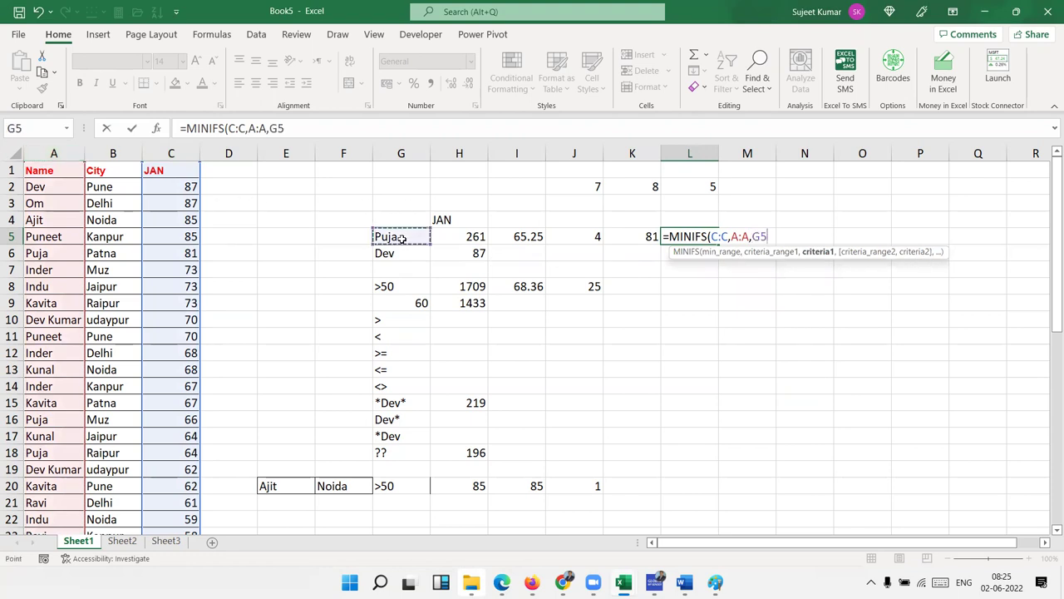
{"action": "key", "text": "Return"}
{"action": "left_click", "coordinate": [673, 238]}
{"action": "left_click_drag", "start_coordinate": [672, 237], "coordinate": [640, 236]}
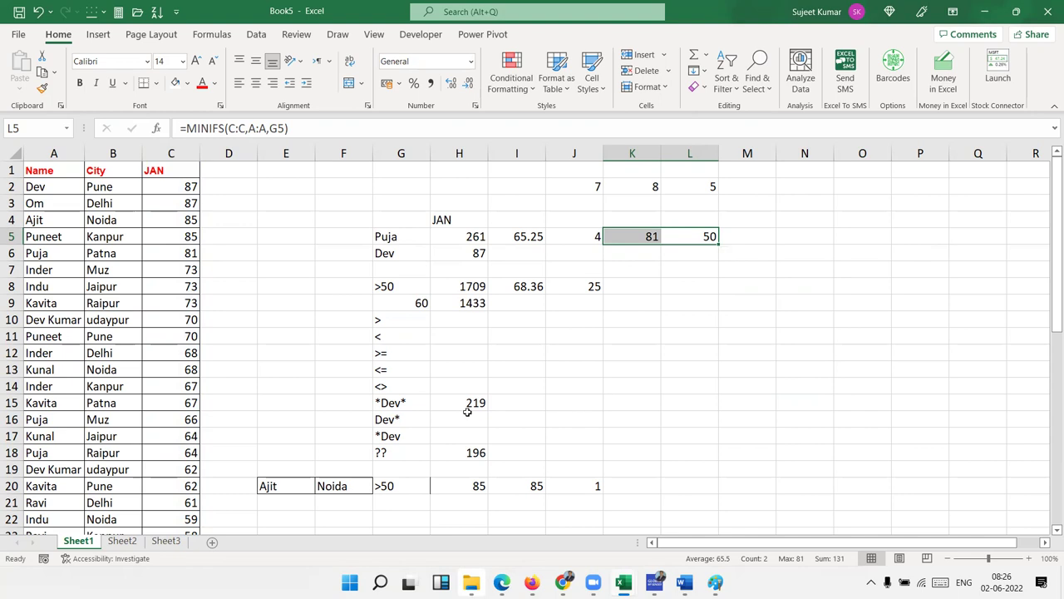
{"action": "left_click", "coordinate": [682, 322]}
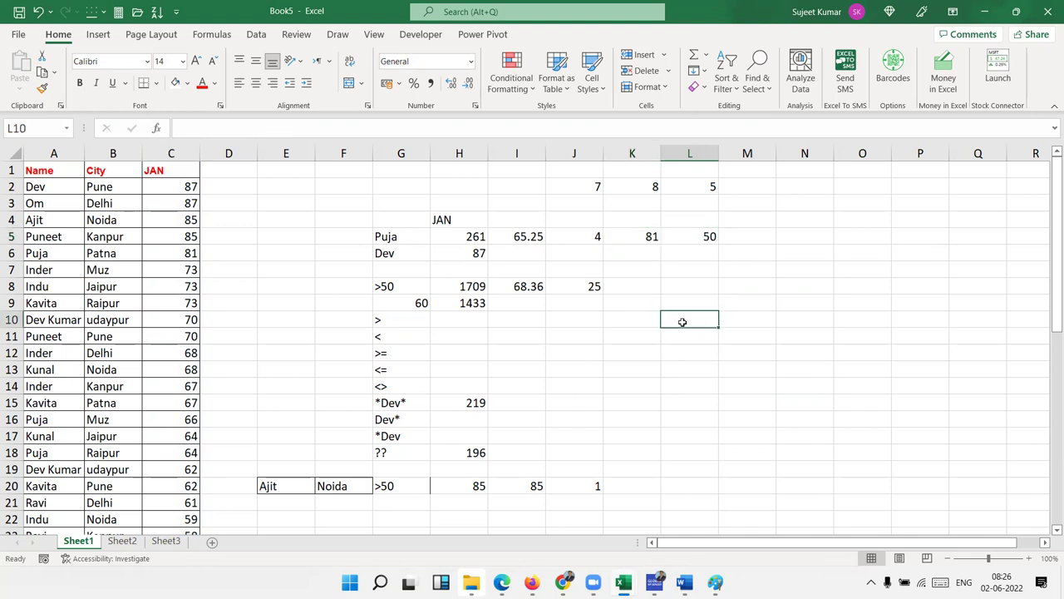
- Type the heading 'Top' in L10 with ranks 1 to 5 in L11:L15
{"action": "type", "text": "Top"}
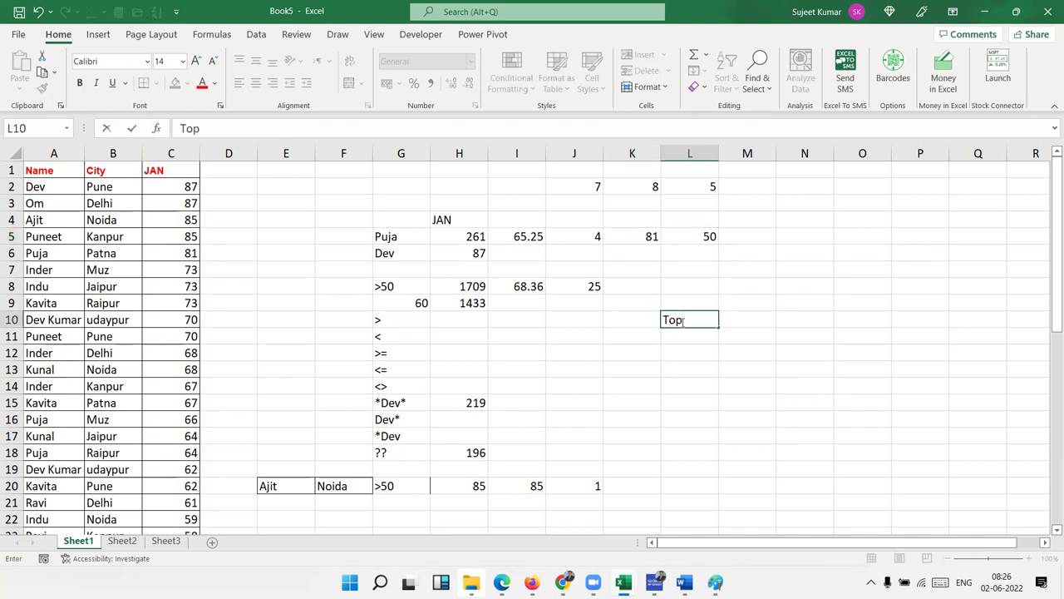
{"action": "key", "text": "Return"}
{"action": "type", "text": "1"}
{"action": "key", "text": "Return"}
{"action": "type", "text": "2"}
{"action": "key", "text": "Return"}
{"action": "type", "text": "34"}
{"action": "key", "text": "Return"}
{"action": "type", "text": "5"}
{"action": "key", "text": "Return"}
{"action": "key", "text": "Up"}
{"action": "key", "text": "Up"}
{"action": "key", "text": "Up"}
{"action": "key", "text": "Up"}
{"action": "key", "text": "Up"}
- Try a =MAX(C:C) formula in M11, then delete it
{"action": "key", "text": "Right"}
{"action": "type", "text": "=ma"}
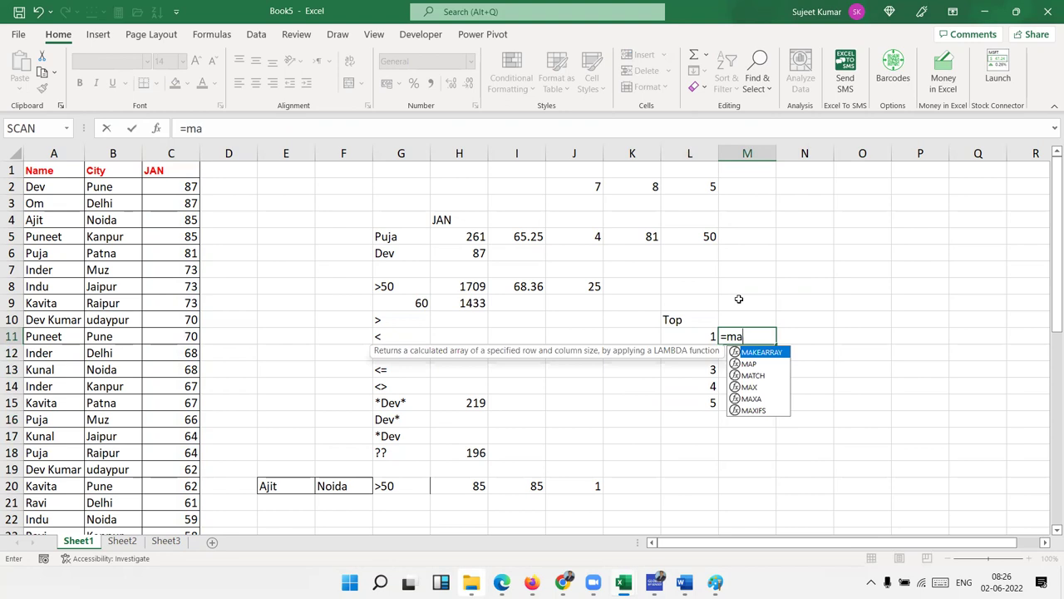
{"action": "key", "text": "Down"}
{"action": "key", "text": "Down"}
{"action": "key", "text": "Down"}
{"action": "key", "text": "Tab"}
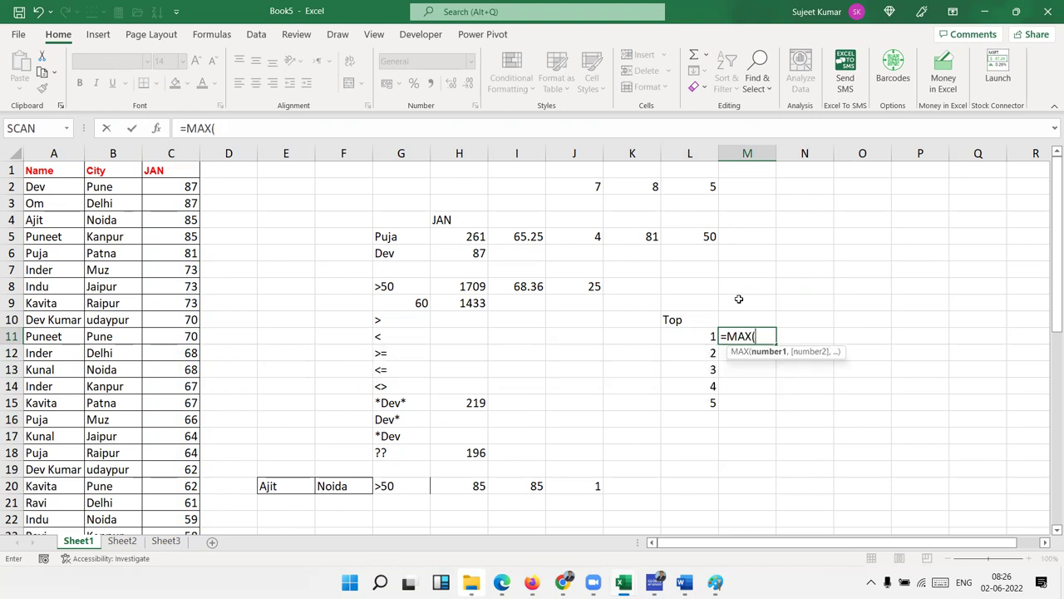
{"action": "left_click", "coordinate": [177, 150]}
{"action": "key", "text": "Return"}
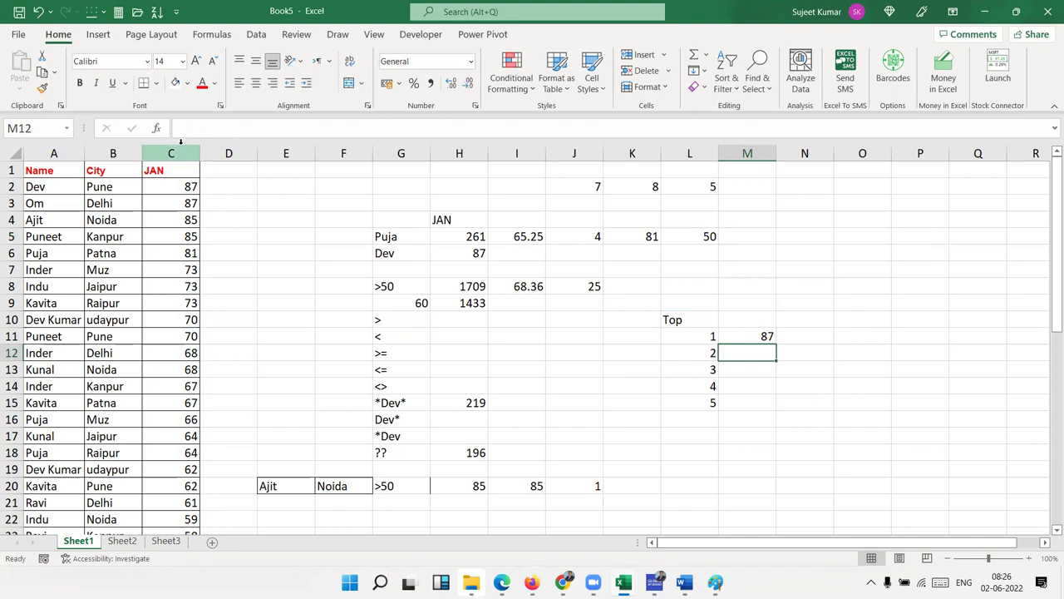
{"action": "key", "text": "Up"}
{"action": "key", "text": "Delete"}
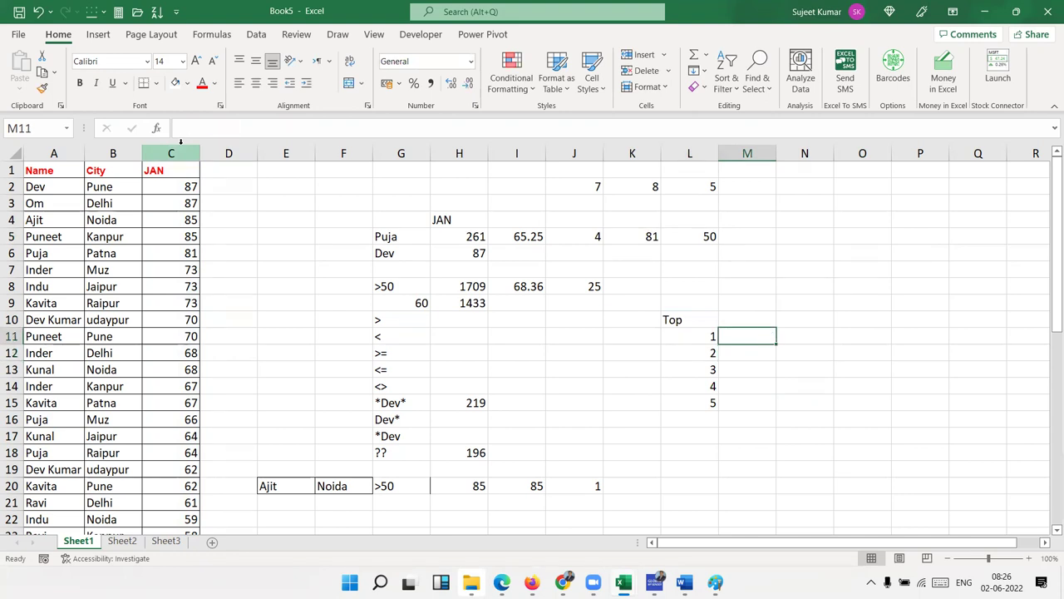
- Enter =LARGE(C:C,L11) in M11 and fill it down to M15
{"action": "type", "text": "=la"}
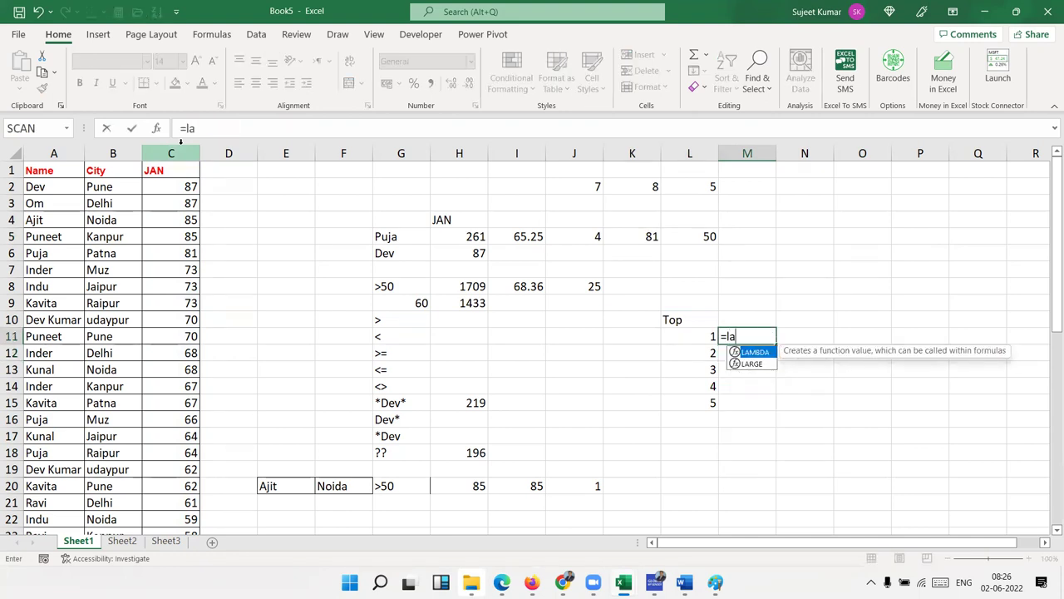
{"action": "key", "text": "Down"}
{"action": "key", "text": "Tab"}
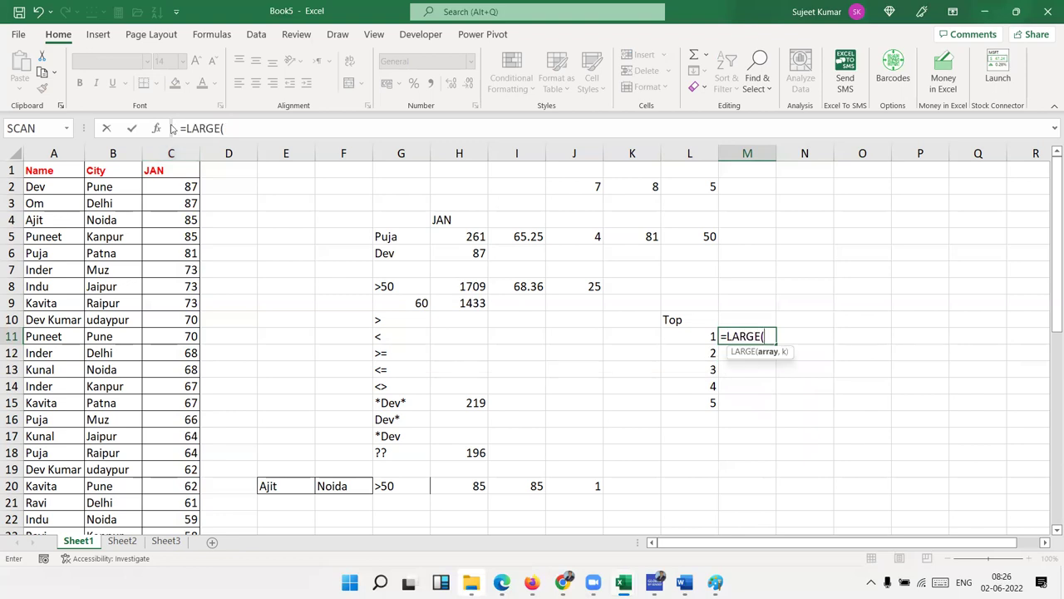
{"action": "left_click", "coordinate": [150, 152]}
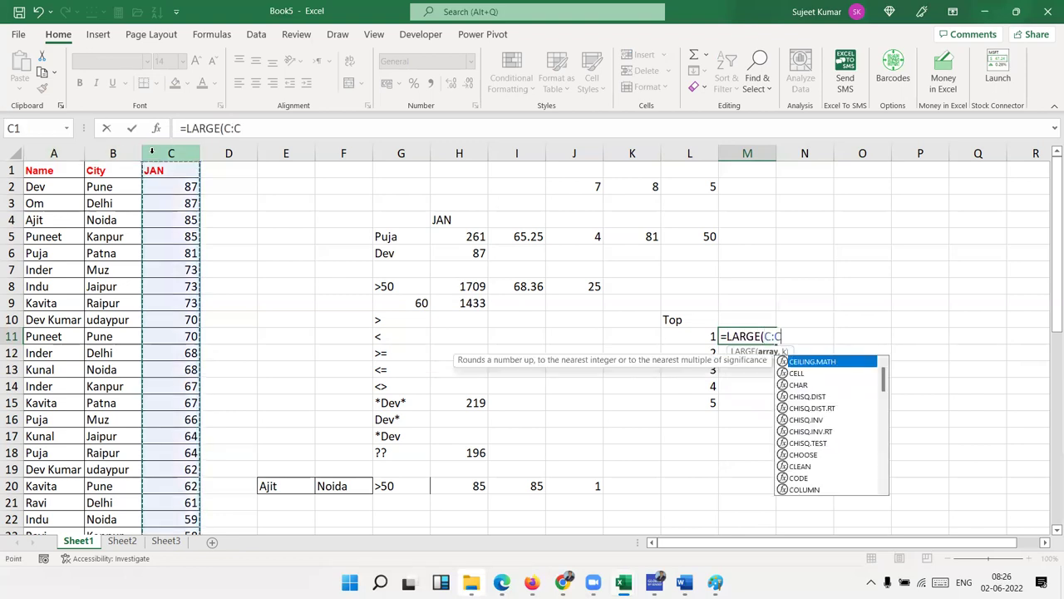
{"action": "type", "text": ","}
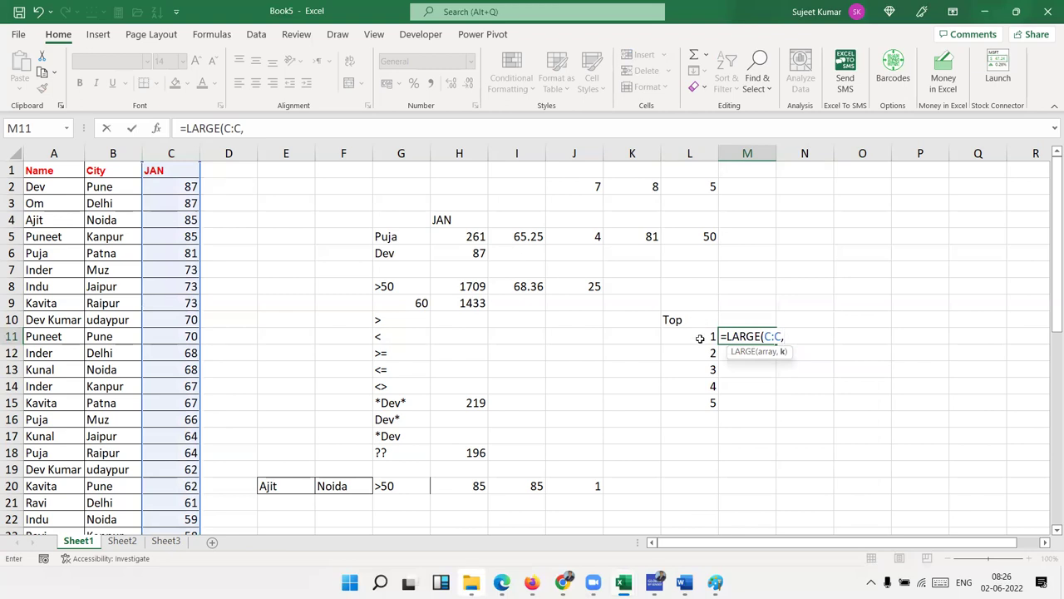
{"action": "left_click", "coordinate": [700, 336]}
{"action": "key", "text": "Return"}
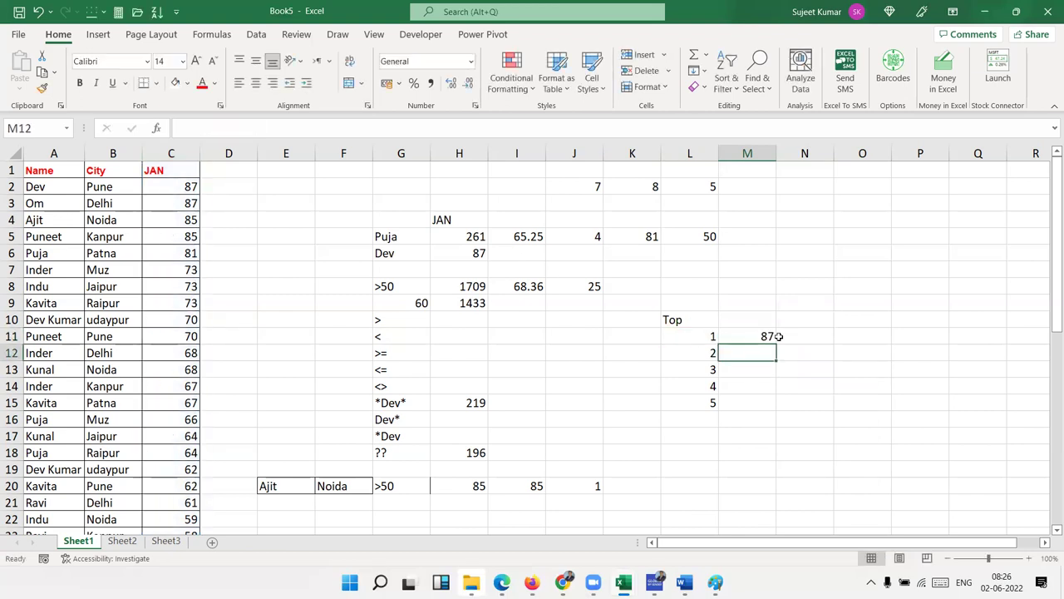
{"action": "left_click", "coordinate": [773, 343]}
{"action": "left_click_drag", "start_coordinate": [772, 342], "coordinate": [768, 406]}
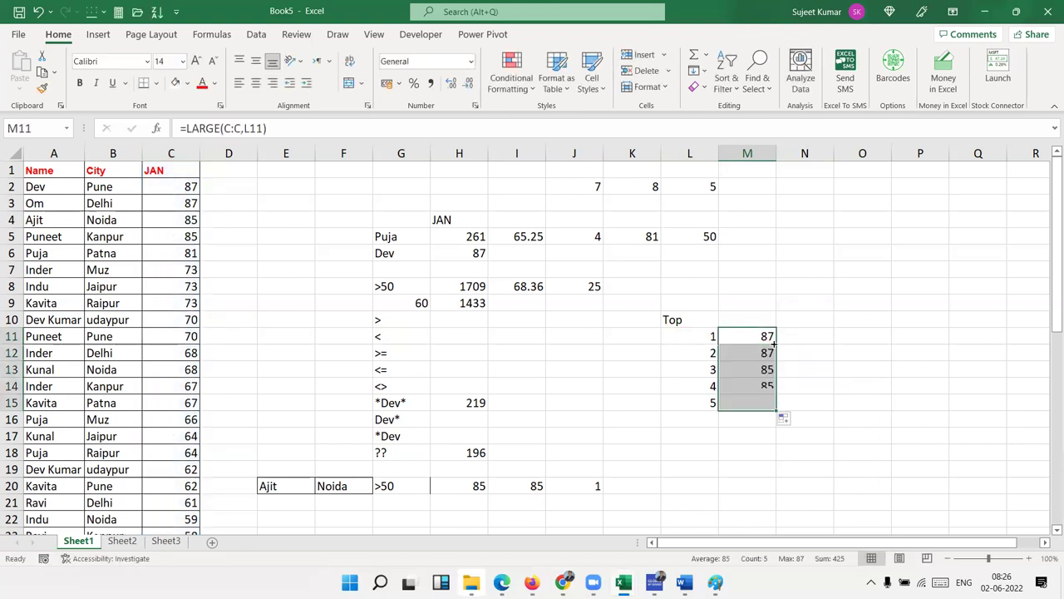
- Check the copied LARGE formulas in M12:M15, then type 95 into C6
{"action": "left_click", "coordinate": [763, 356]}
{"action": "left_click", "coordinate": [762, 369]}
{"action": "left_click", "coordinate": [761, 386]}
{"action": "left_click", "coordinate": [761, 402]}
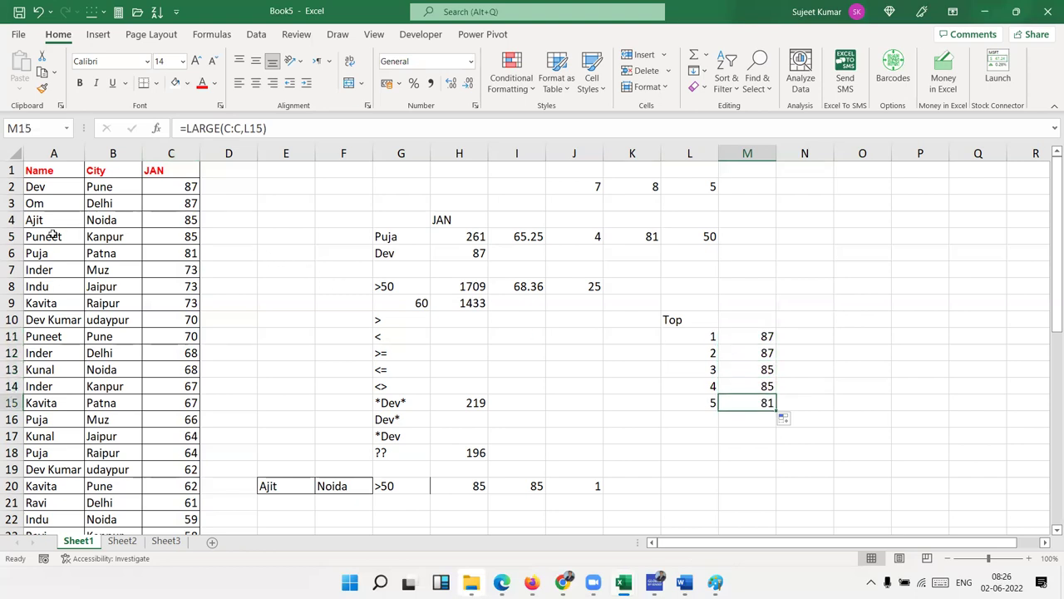
{"action": "left_click", "coordinate": [191, 253]}
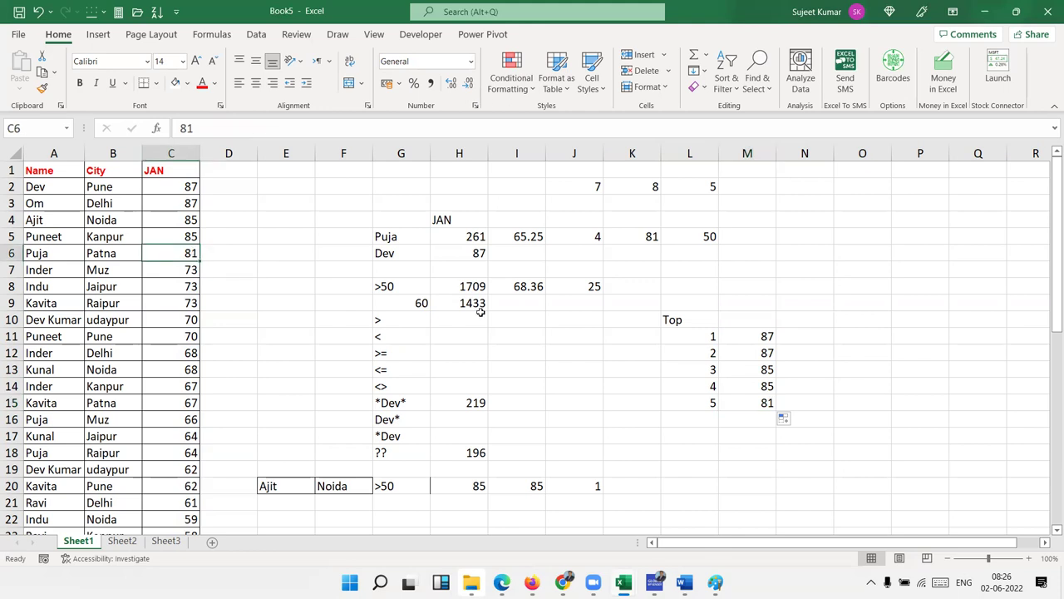
{"action": "type", "text": "9"}
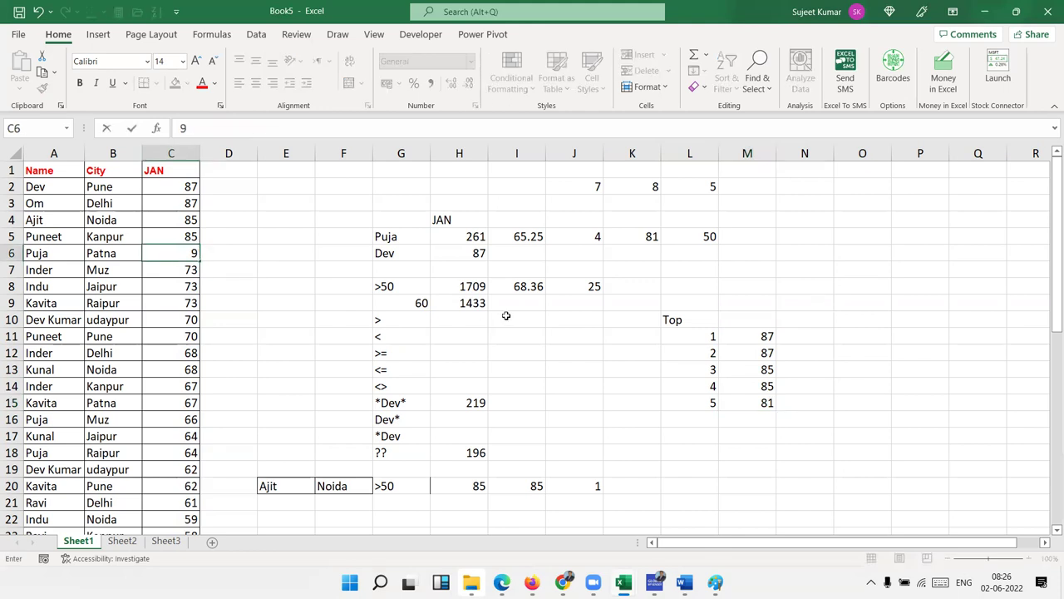
{"action": "type", "text": "5"}
- Commit 95 in C6 and check the updated Top list: 95, 87, 87, 85, 85
{"action": "key", "text": "Return"}
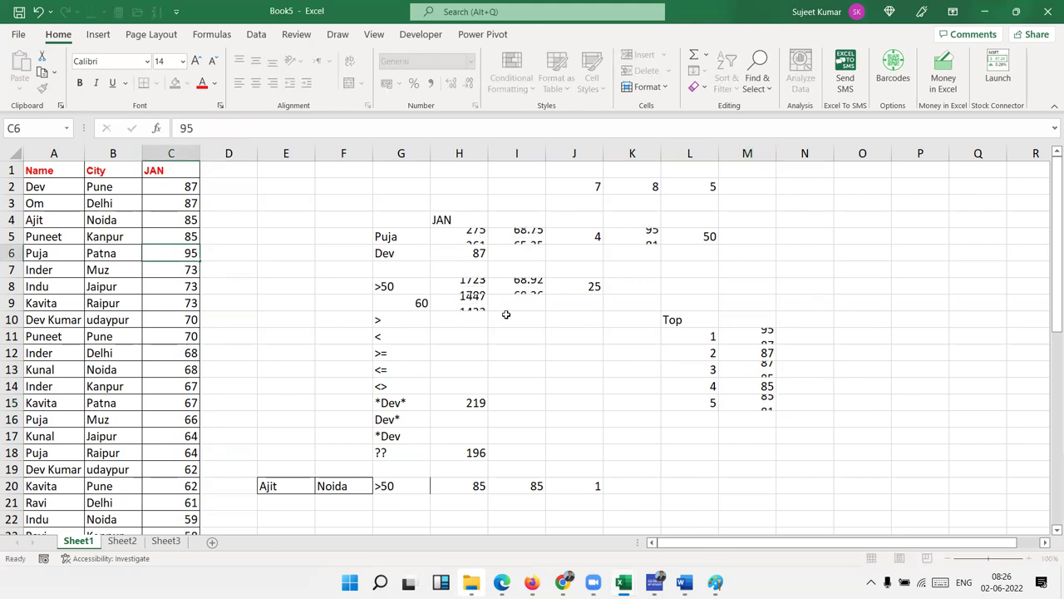
{"action": "left_click", "coordinate": [761, 338]}
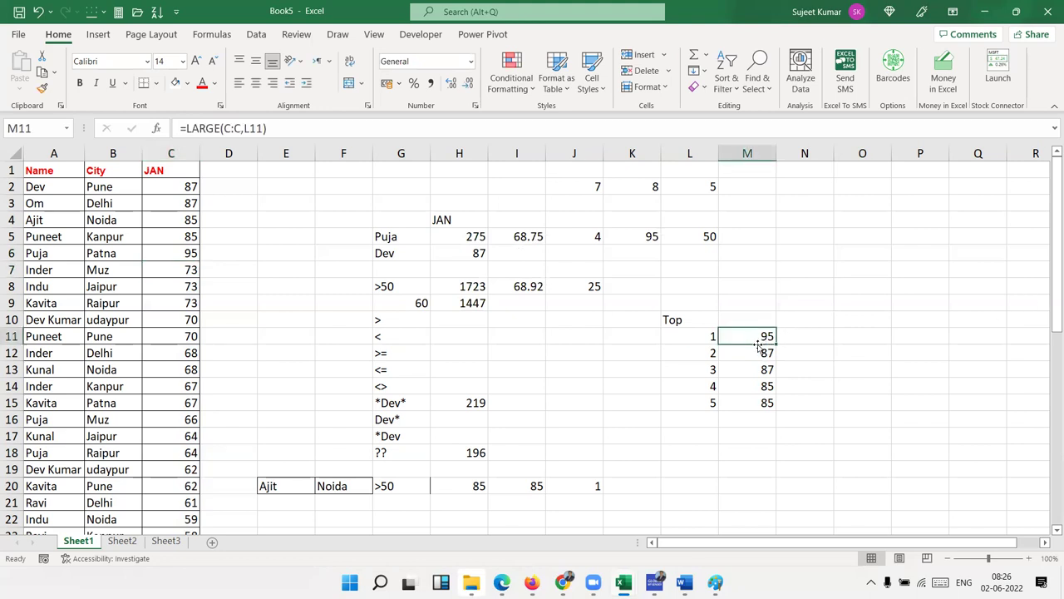
{"action": "left_click", "coordinate": [756, 355]}
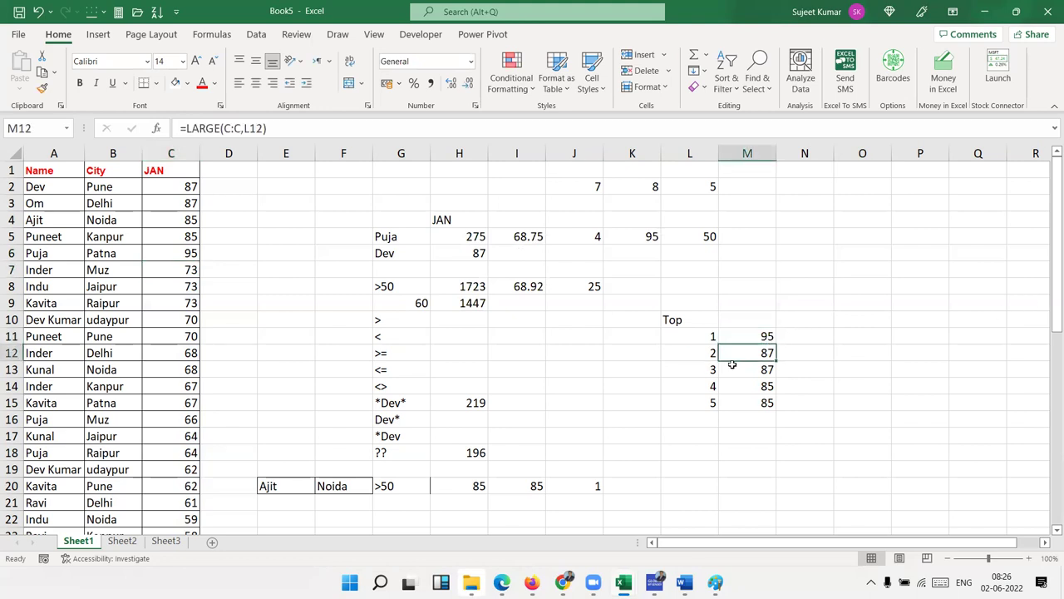
{"action": "left_click", "coordinate": [738, 367]}
{"action": "left_click", "coordinate": [742, 385]}
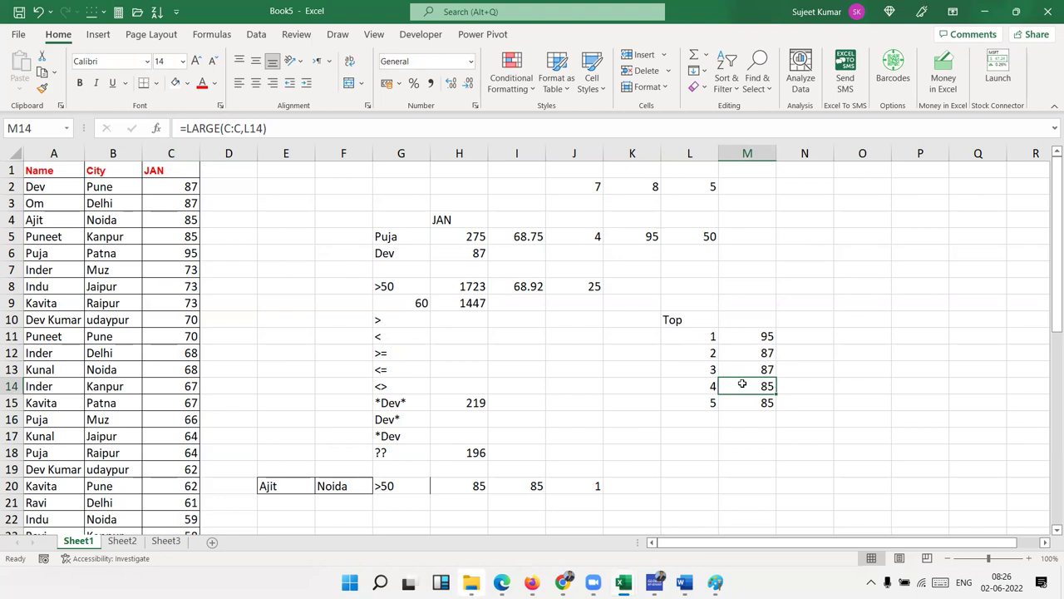
{"action": "left_click", "coordinate": [745, 399]}
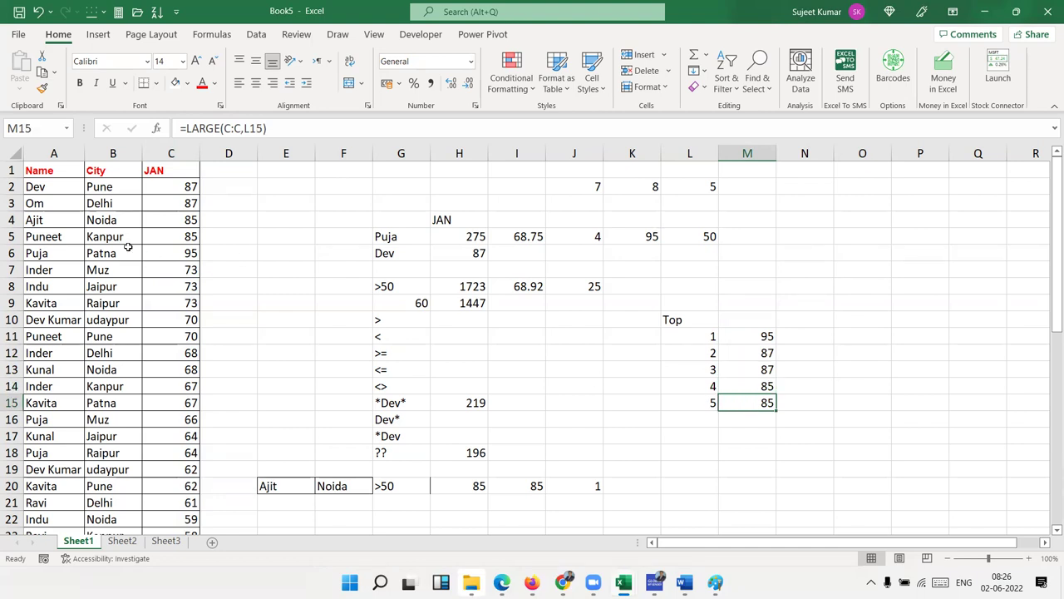
{"action": "left_click", "coordinate": [800, 335]}
- Enter =SMALL(C:C,L11) in N11
{"action": "type", "text": "=am"}
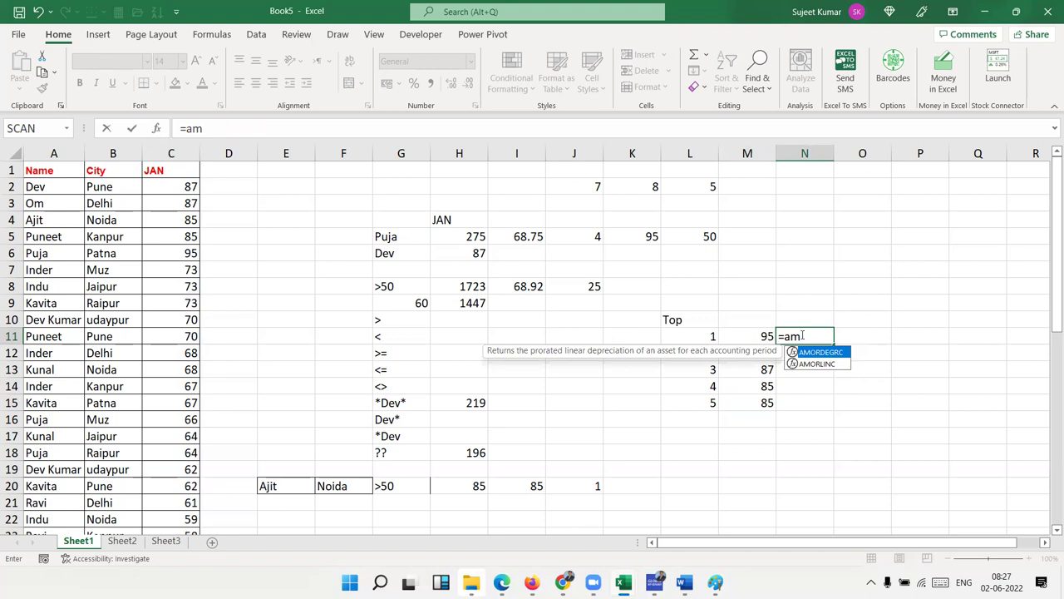
{"action": "key", "text": "BackSpace"}
{"action": "key", "text": "BackSpace"}
{"action": "type", "text": "sm"}
{"action": "key", "text": "Tab"}
{"action": "left_click", "coordinate": [161, 153]}
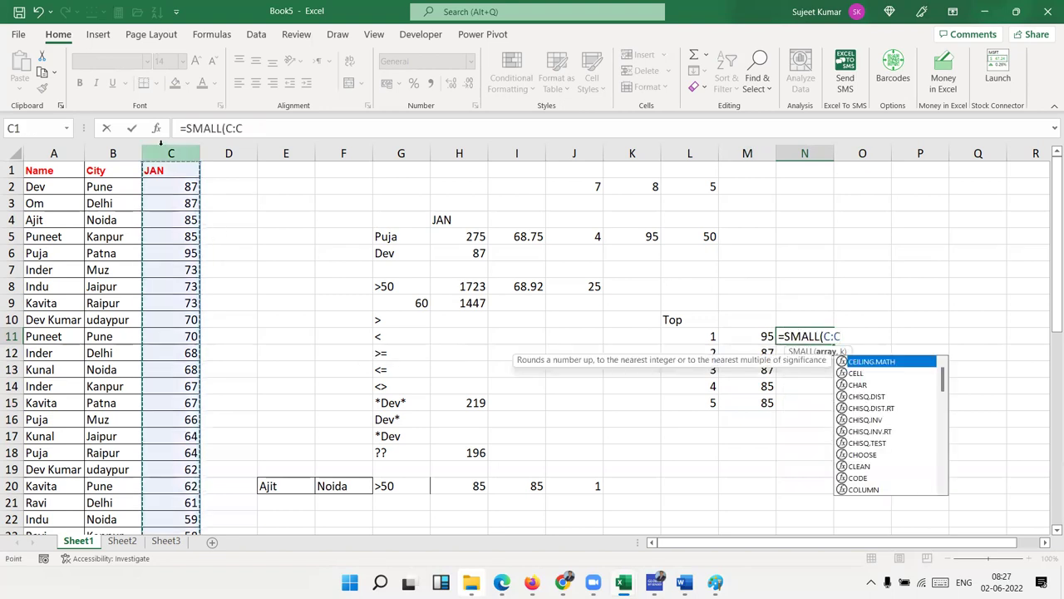
{"action": "type", "text": ","}
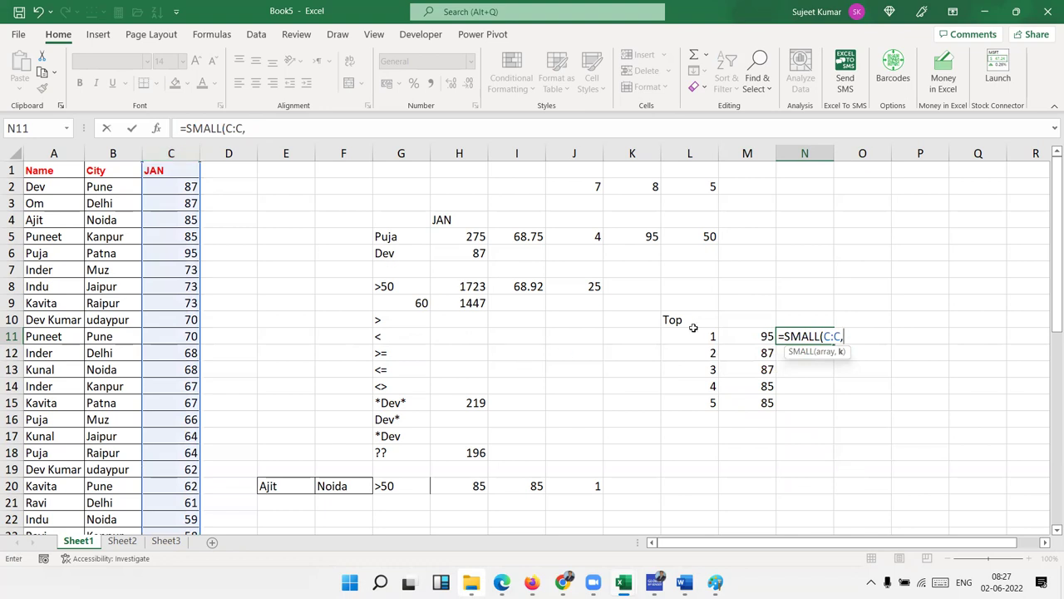
{"action": "left_click", "coordinate": [693, 331]}
{"action": "type", "text": ","}
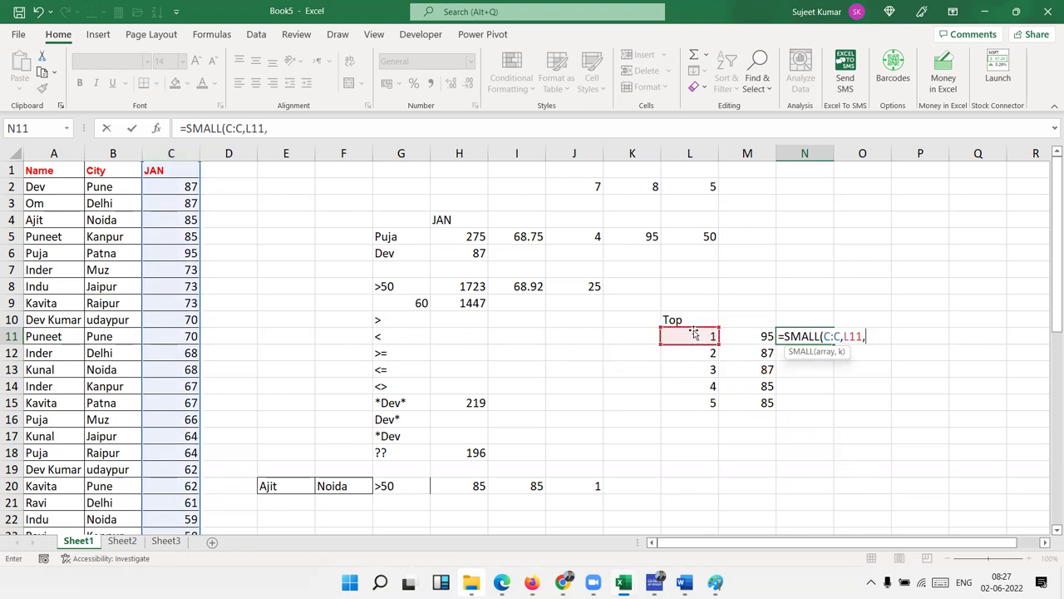
{"action": "key", "text": "BackSpace"}
{"action": "key", "text": "Return"}
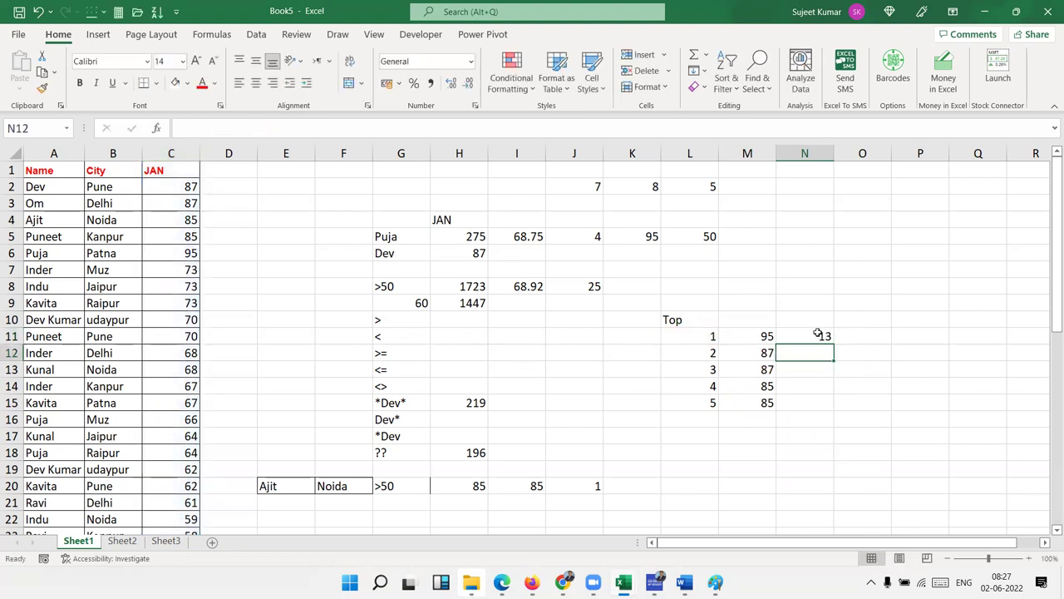
- Copy the SMALL formula down to N15, giving 13, 14, 17, 17, 18
{"action": "left_click", "coordinate": [827, 340]}
{"action": "double_click", "coordinate": [833, 343]}
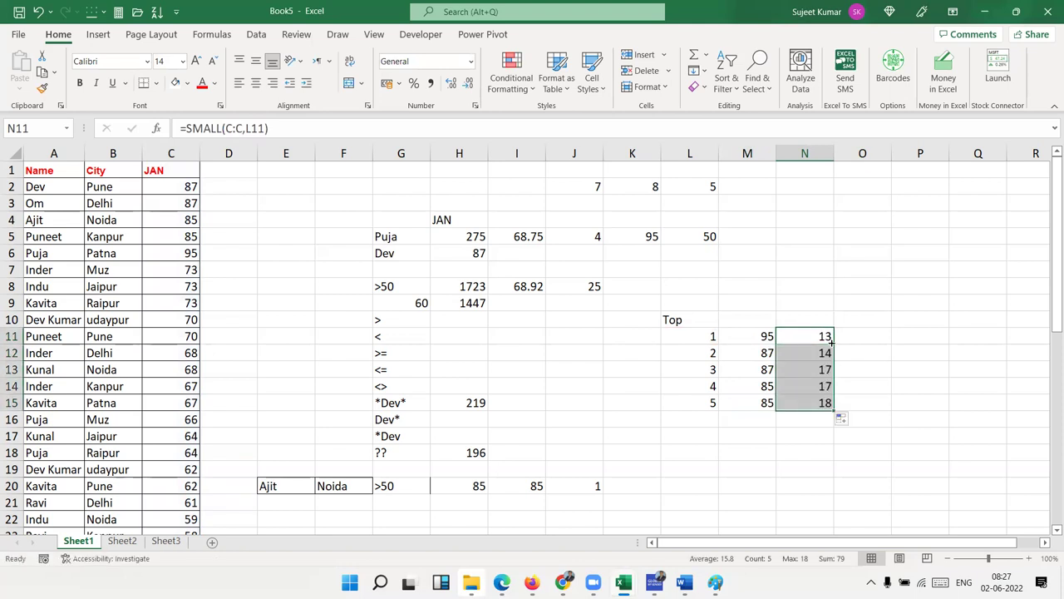
{"action": "left_click", "coordinate": [640, 391]}
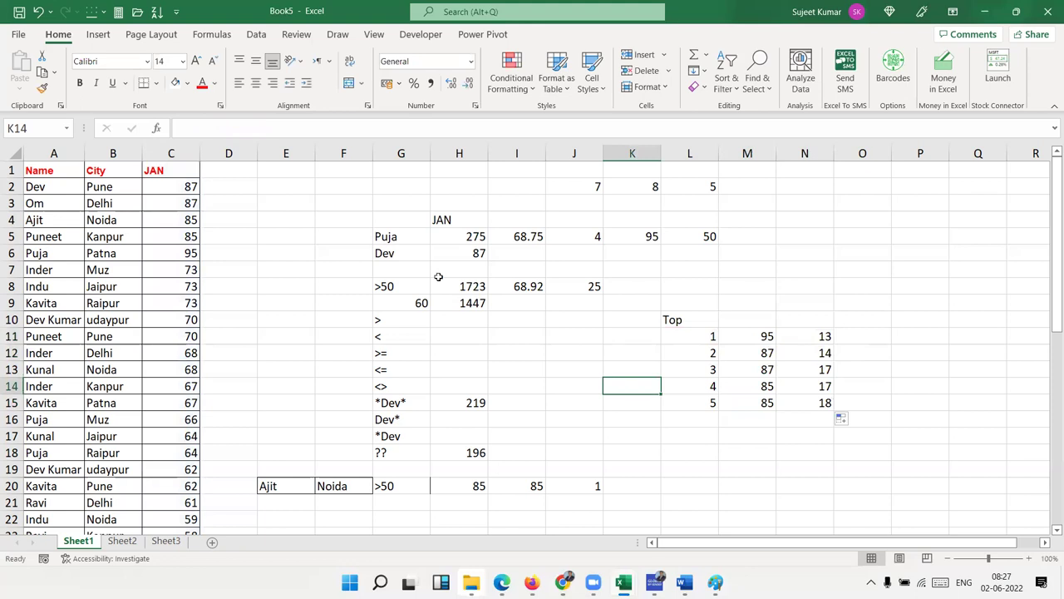
- Browse the Date & Time functions in the Formulas function library
{"action": "left_click", "coordinate": [420, 36]}
{"action": "left_click", "coordinate": [212, 34]}
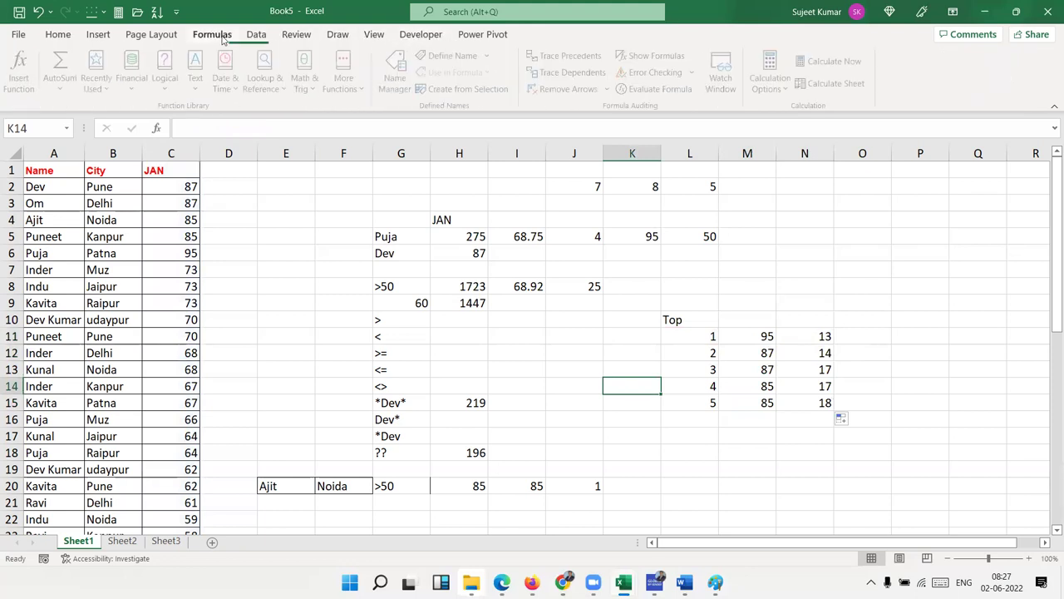
{"action": "left_click", "coordinate": [229, 82]}
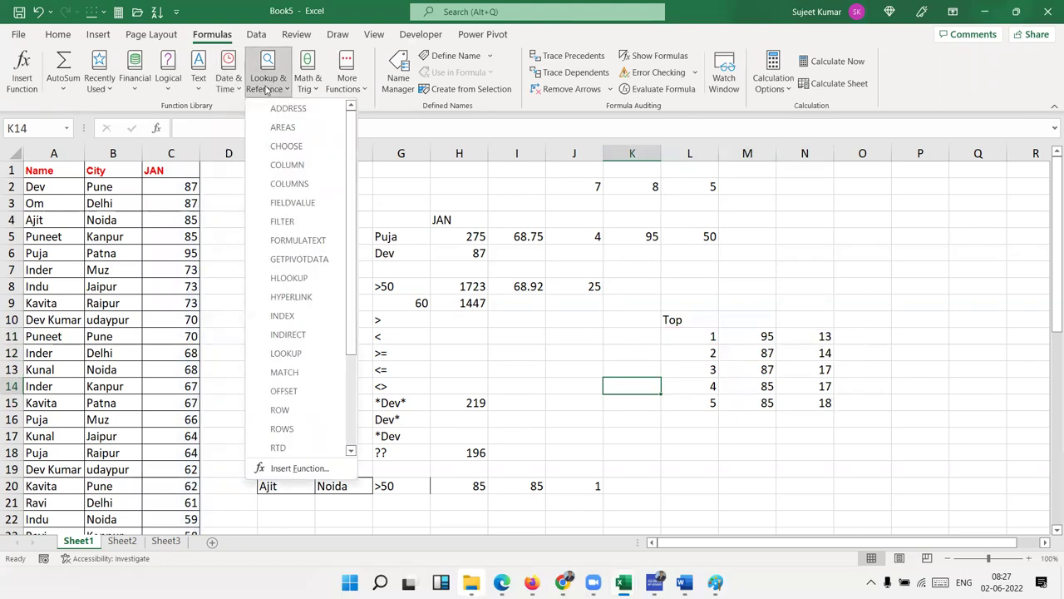
{"action": "mouse_move", "coordinate": [308, 83]}
{"action": "scroll", "coordinate": [338, 222], "scroll_direction": "down", "scroll_amount": 5}
{"action": "scroll", "coordinate": [337, 250], "scroll_direction": "down", "scroll_amount": 10}
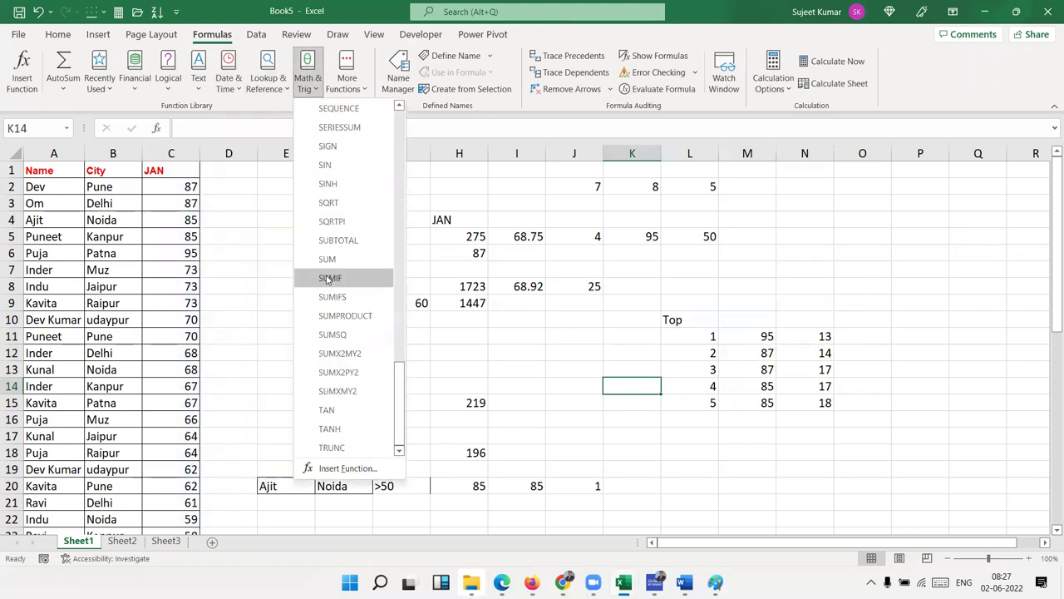
{"action": "scroll", "coordinate": [351, 218], "scroll_direction": "up", "scroll_amount": 10}
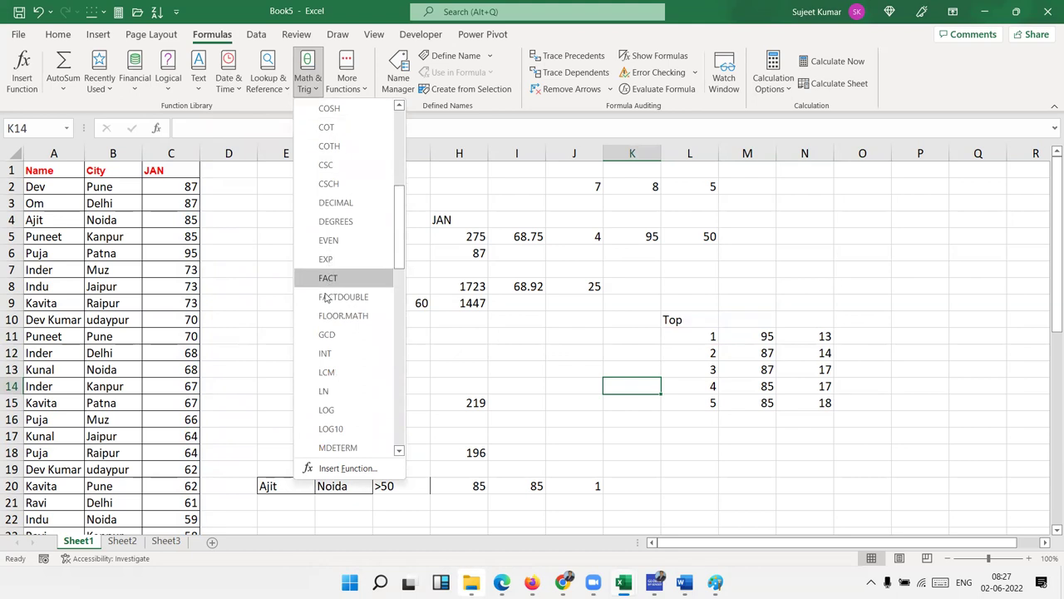
{"action": "scroll", "coordinate": [341, 282], "scroll_direction": "down", "scroll_amount": 10}
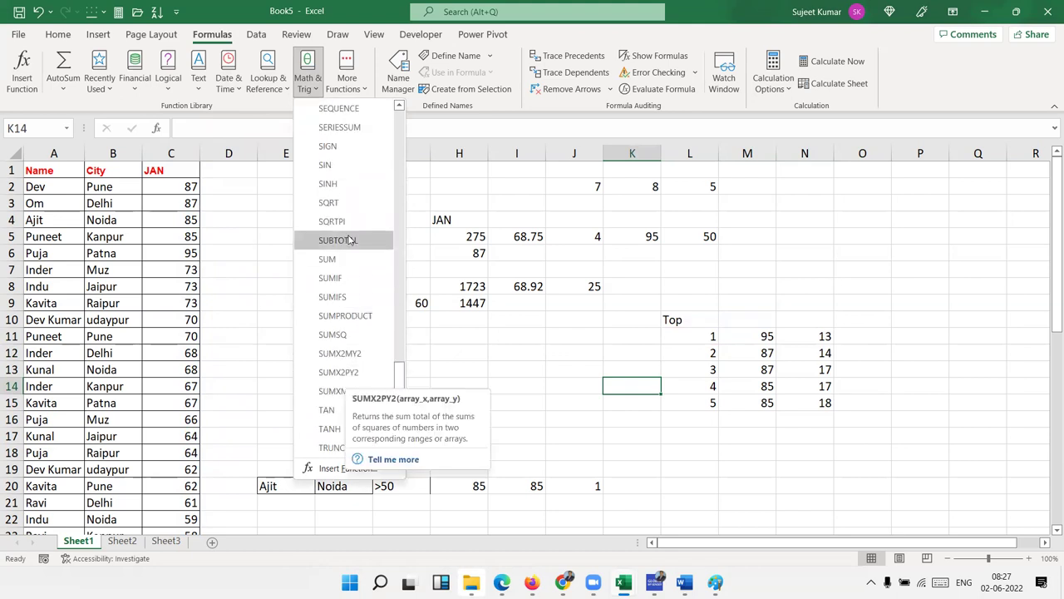
- Find STDEVA among the Statistical functions under More Functions and insert it in K14
{"action": "left_click", "coordinate": [356, 87]}
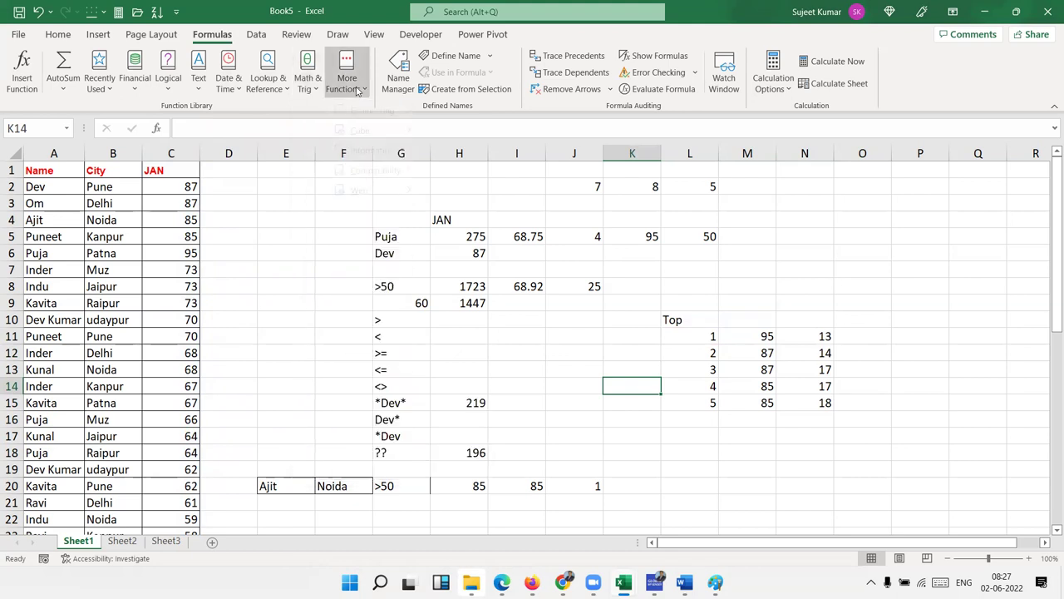
{"action": "mouse_move", "coordinate": [362, 110]}
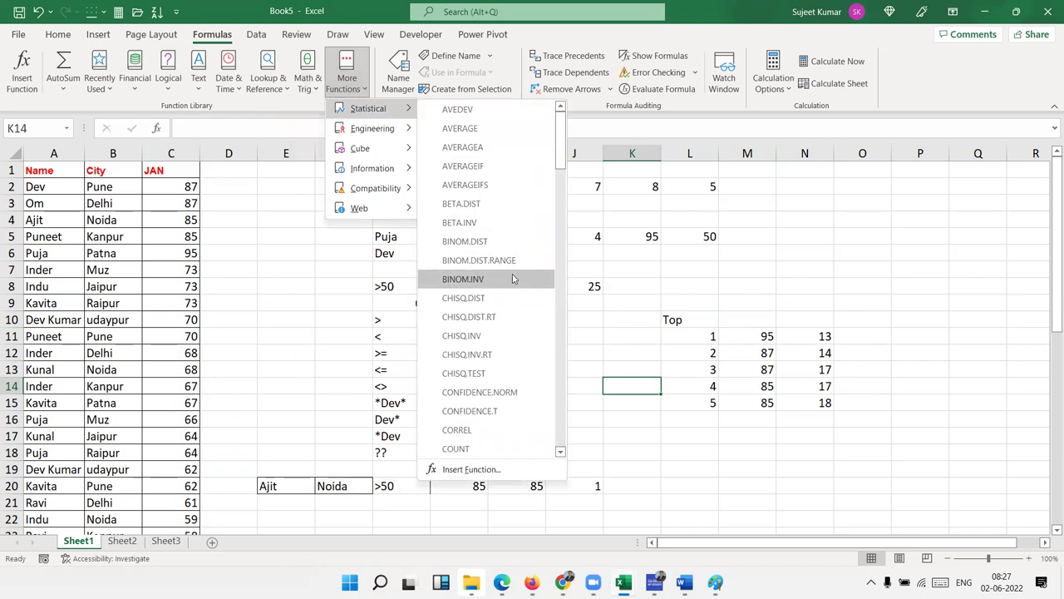
{"action": "scroll", "coordinate": [510, 283], "scroll_direction": "down", "scroll_amount": 7}
{"action": "scroll", "coordinate": [511, 285], "scroll_direction": "down", "scroll_amount": 7}
{"action": "scroll", "coordinate": [511, 291], "scroll_direction": "down", "scroll_amount": 6}
{"action": "scroll", "coordinate": [491, 250], "scroll_direction": "down", "scroll_amount": 5}
{"action": "scroll", "coordinate": [457, 260], "scroll_direction": "down", "scroll_amount": 6}
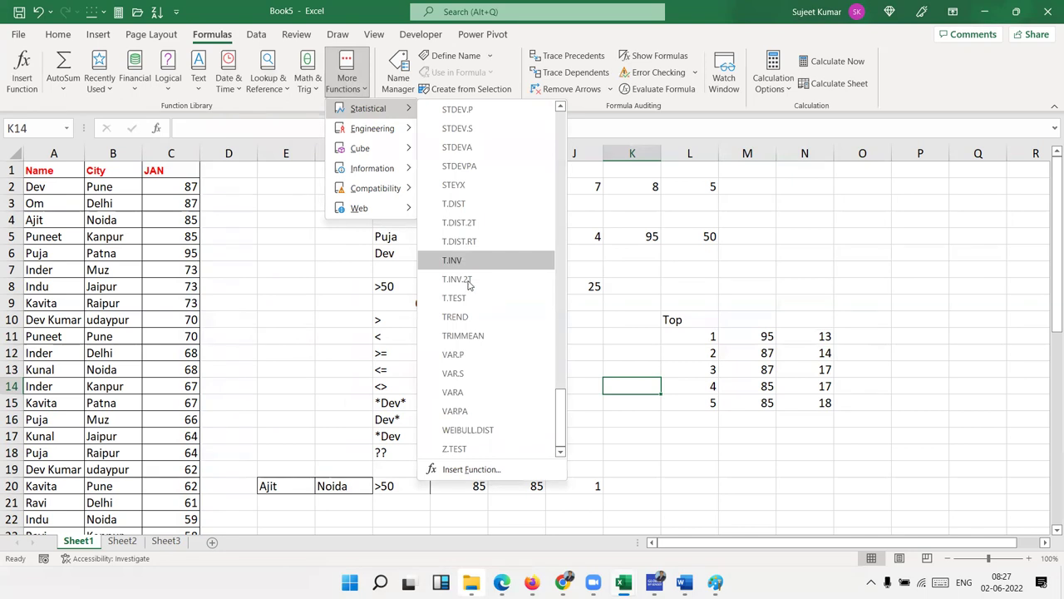
{"action": "scroll", "coordinate": [471, 302], "scroll_direction": "up", "scroll_amount": 6}
{"action": "scroll", "coordinate": [461, 296], "scroll_direction": "down", "scroll_amount": 3}
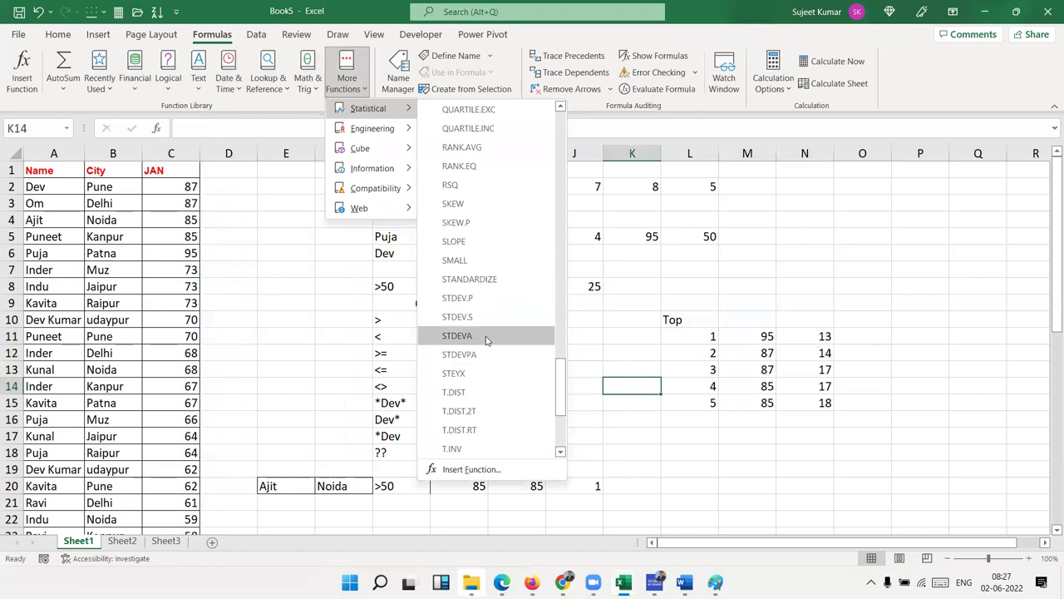
{"action": "left_click", "coordinate": [486, 337]}
- Follow the 'Help on this function' link to load the STDEVA help page in the browser
{"action": "left_click", "coordinate": [549, 412]}
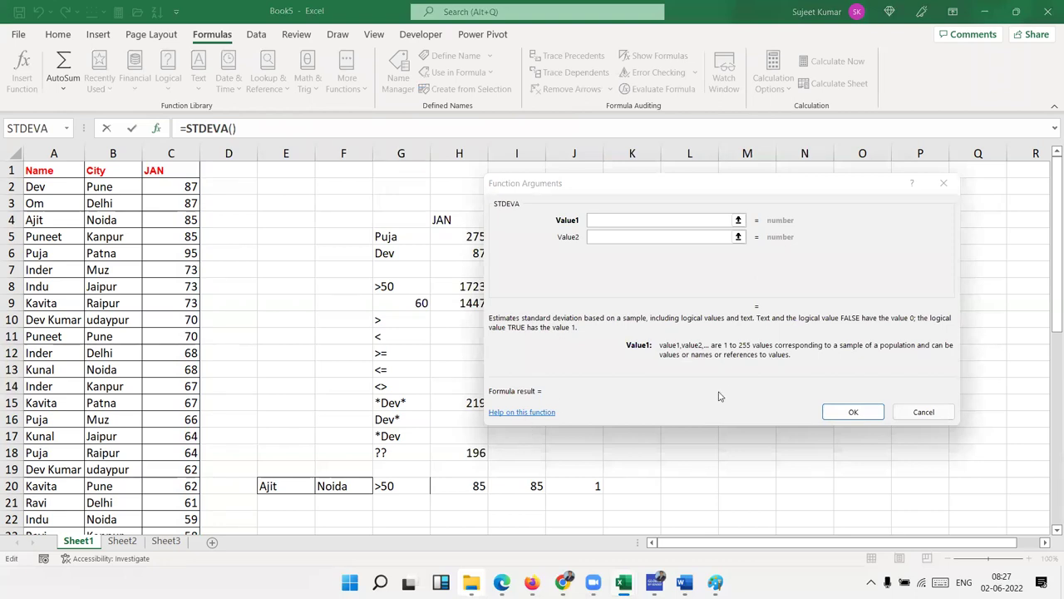
{"action": "left_click", "coordinate": [524, 413]}
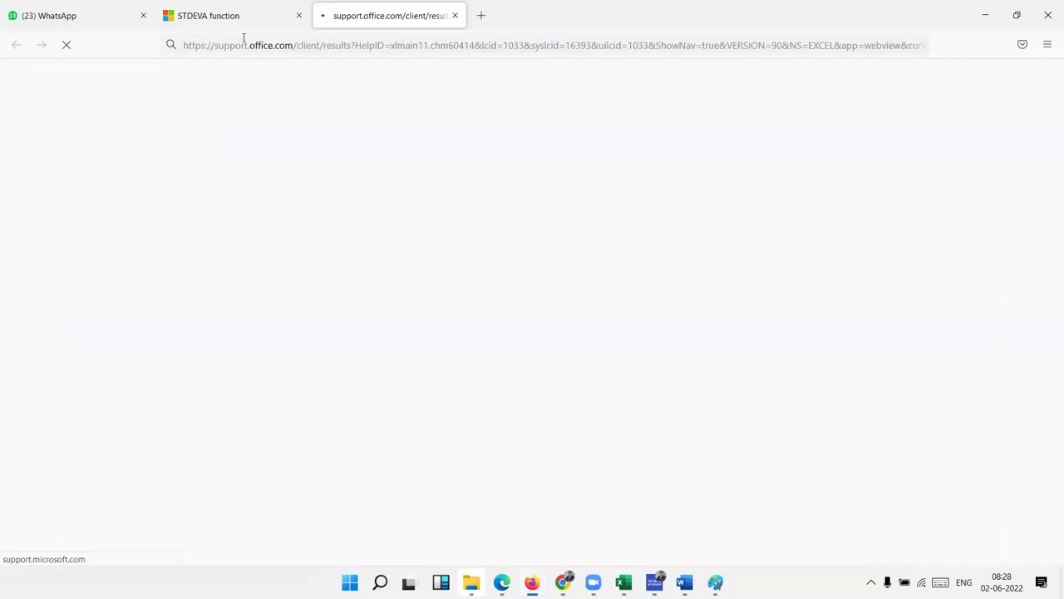
- On the STDEVA function tab, scroll to Remarks and select the standard-deviation formula image
{"action": "left_click", "coordinate": [241, 25]}
{"action": "scroll", "coordinate": [343, 382], "scroll_direction": "down", "scroll_amount": 3}
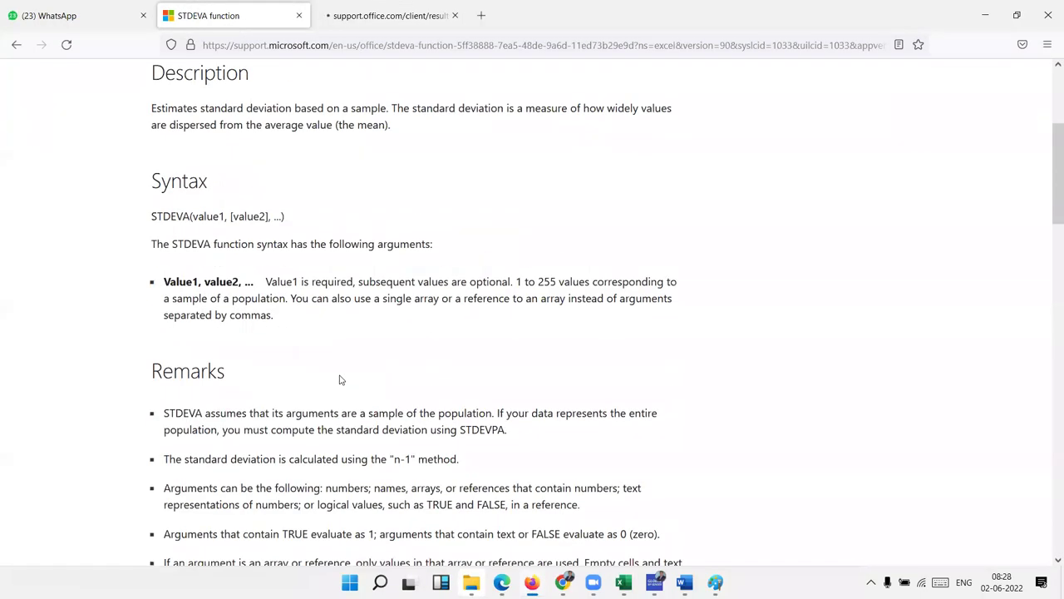
{"action": "scroll", "coordinate": [339, 379], "scroll_direction": "down", "scroll_amount": 5}
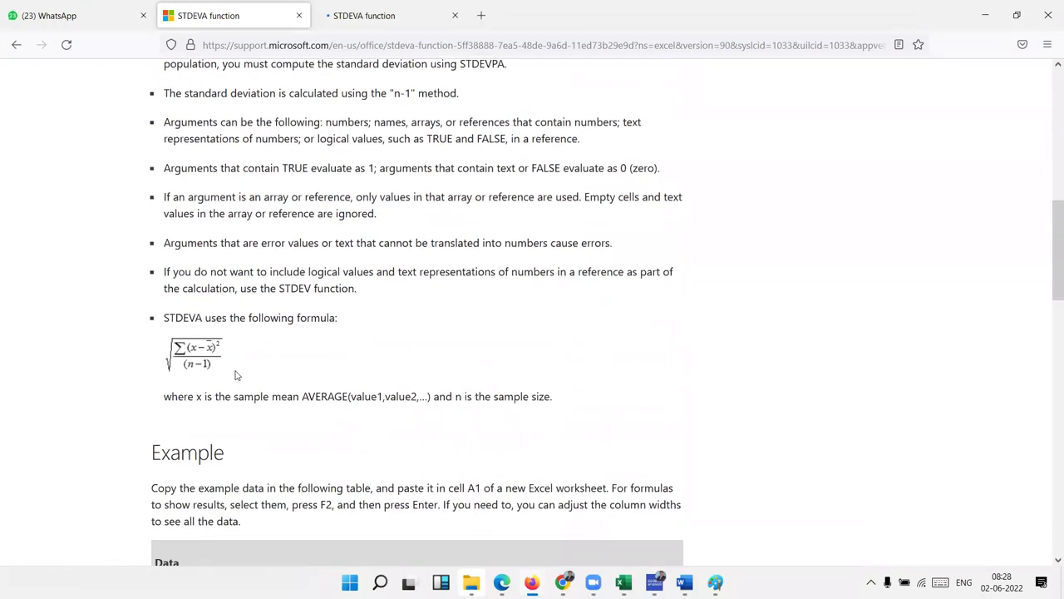
{"action": "left_click_drag", "start_coordinate": [235, 375], "coordinate": [166, 354]}
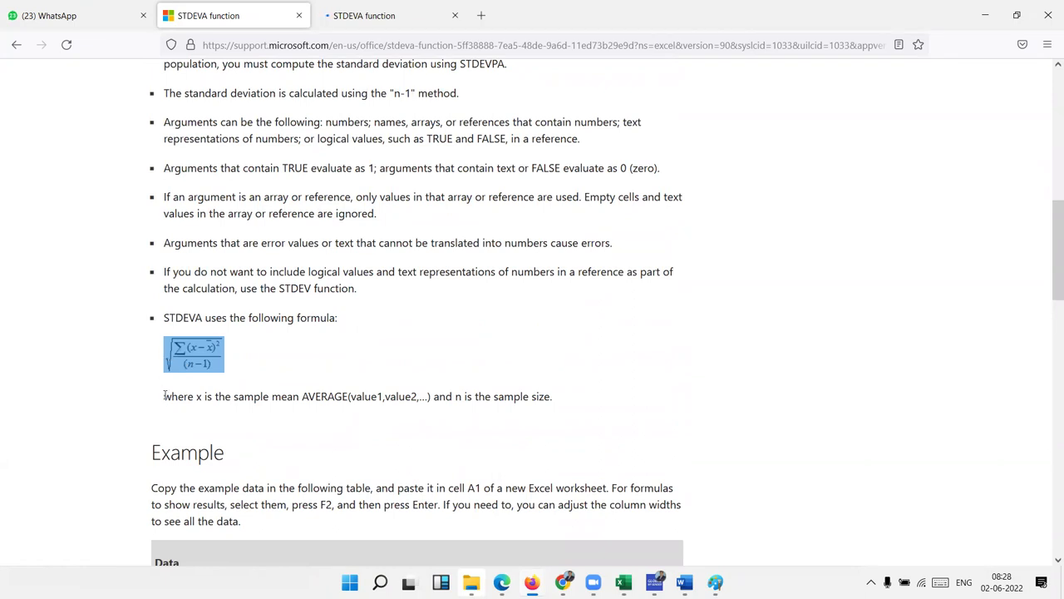